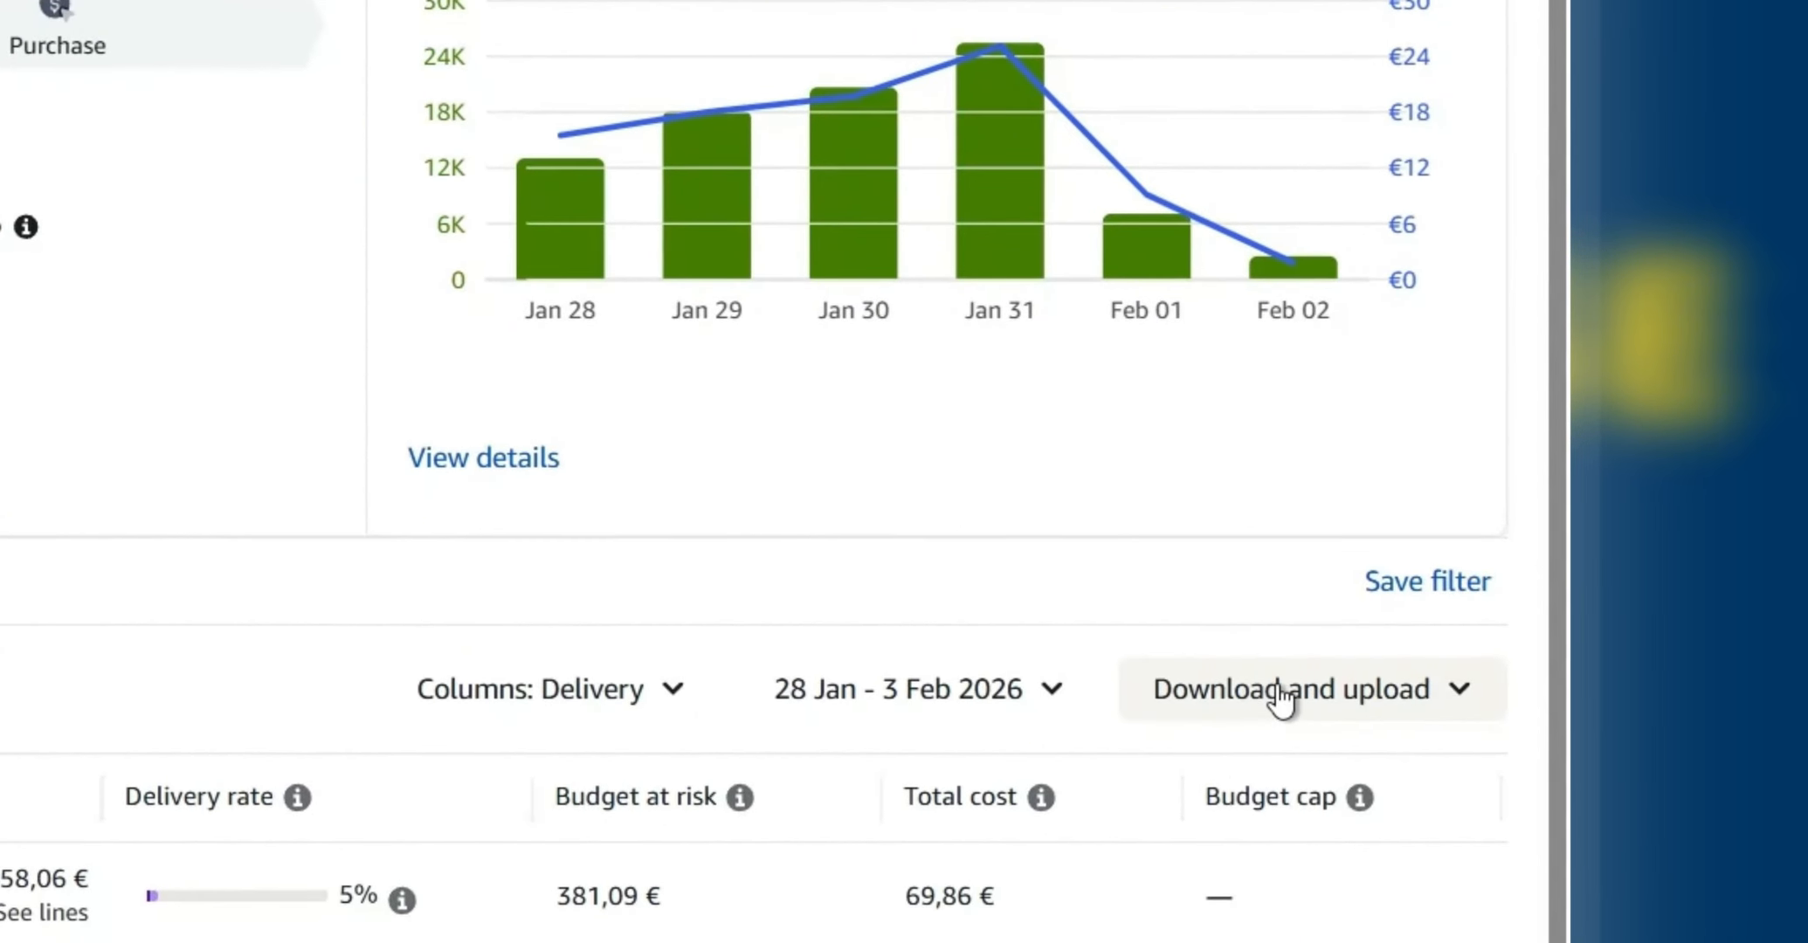
# Step: Set the order settings export to include only delivering orders, and leave without downloading
pyautogui.click(1275, 690)
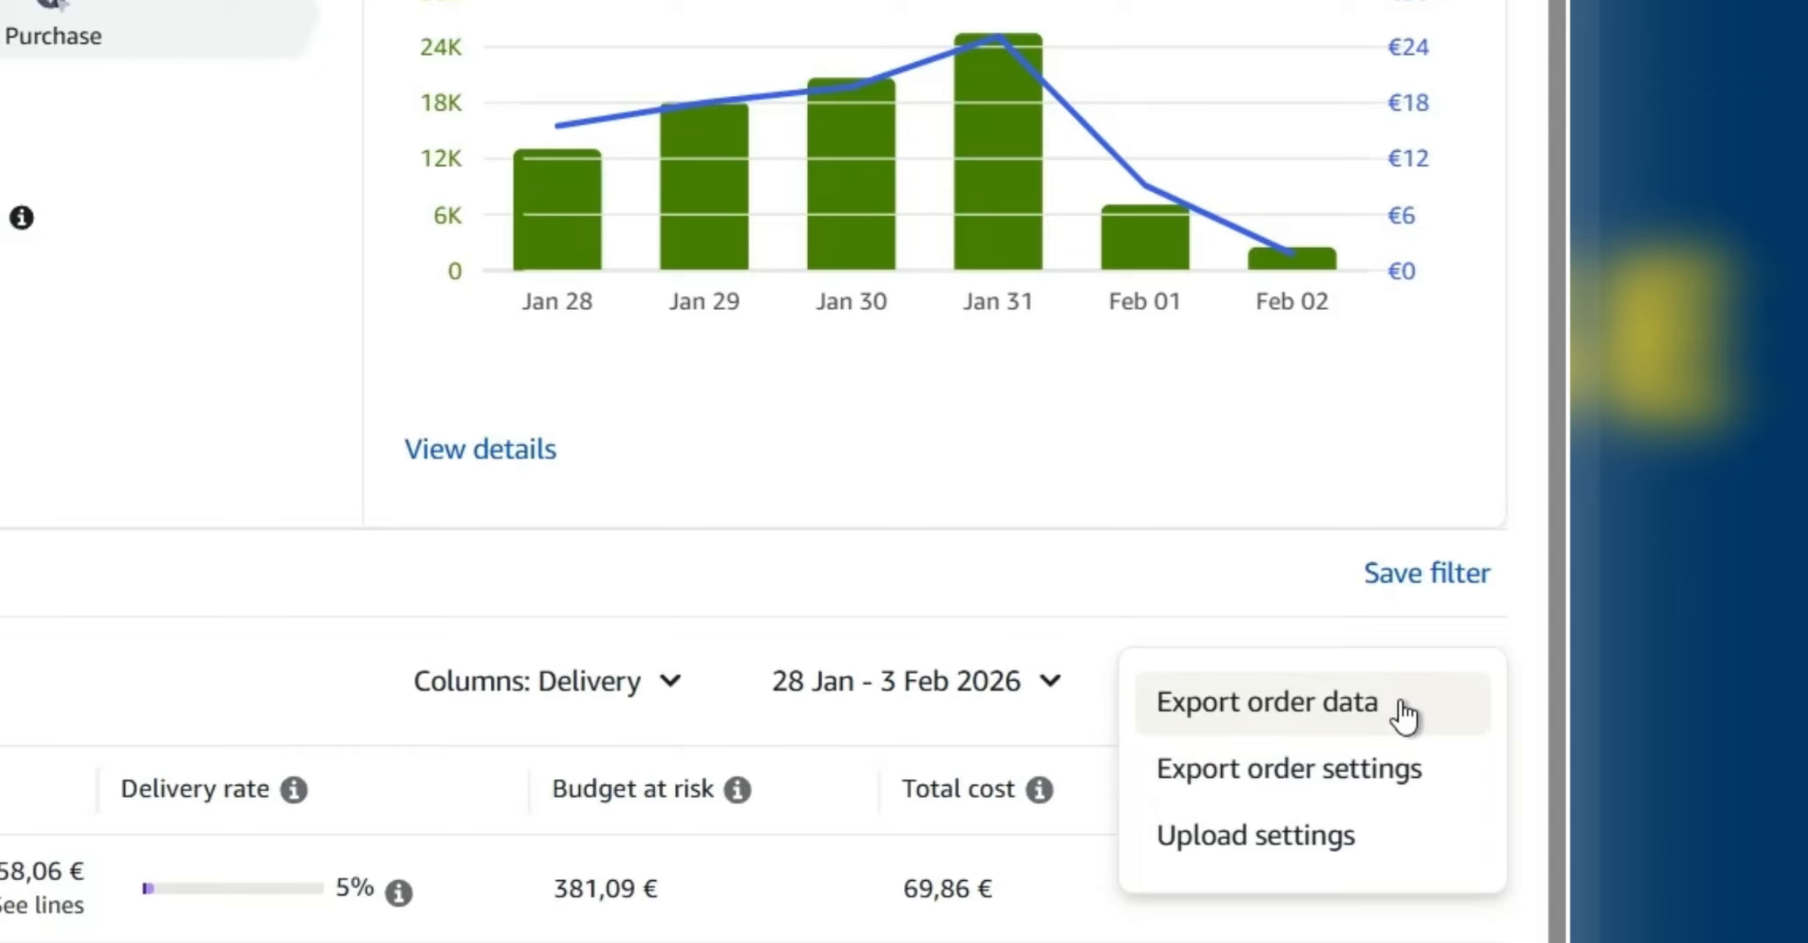
pyautogui.click(1379, 780)
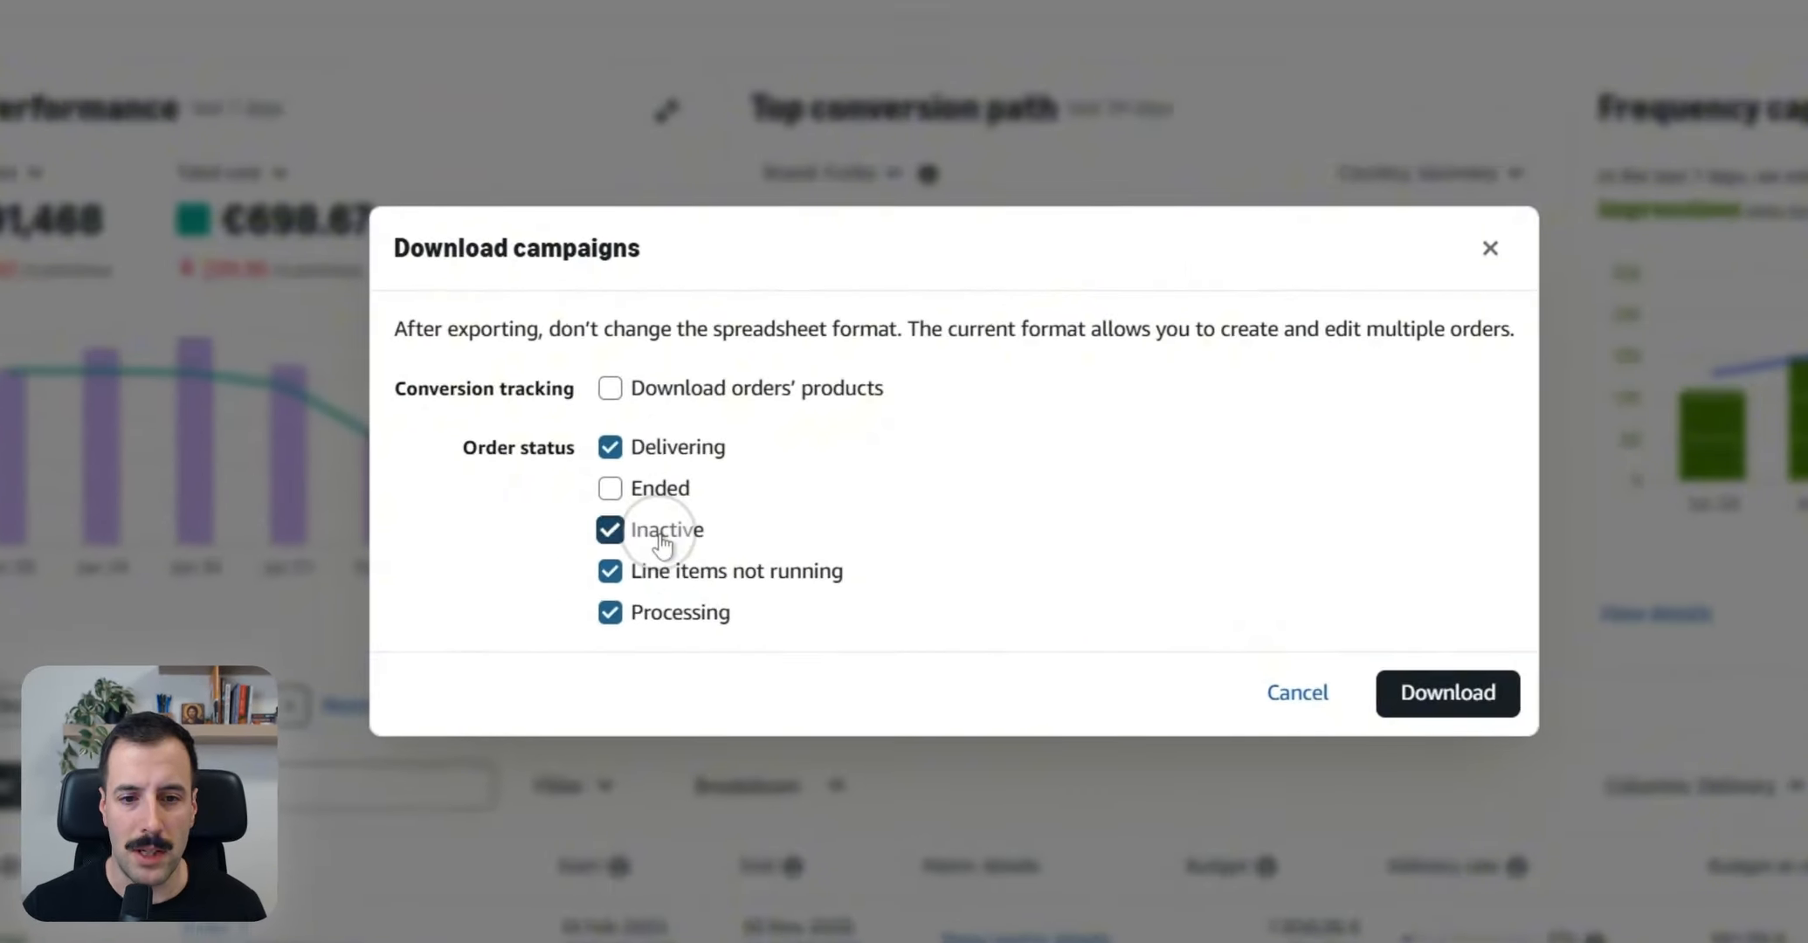
pyautogui.click(567, 486)
pyautogui.click(603, 617)
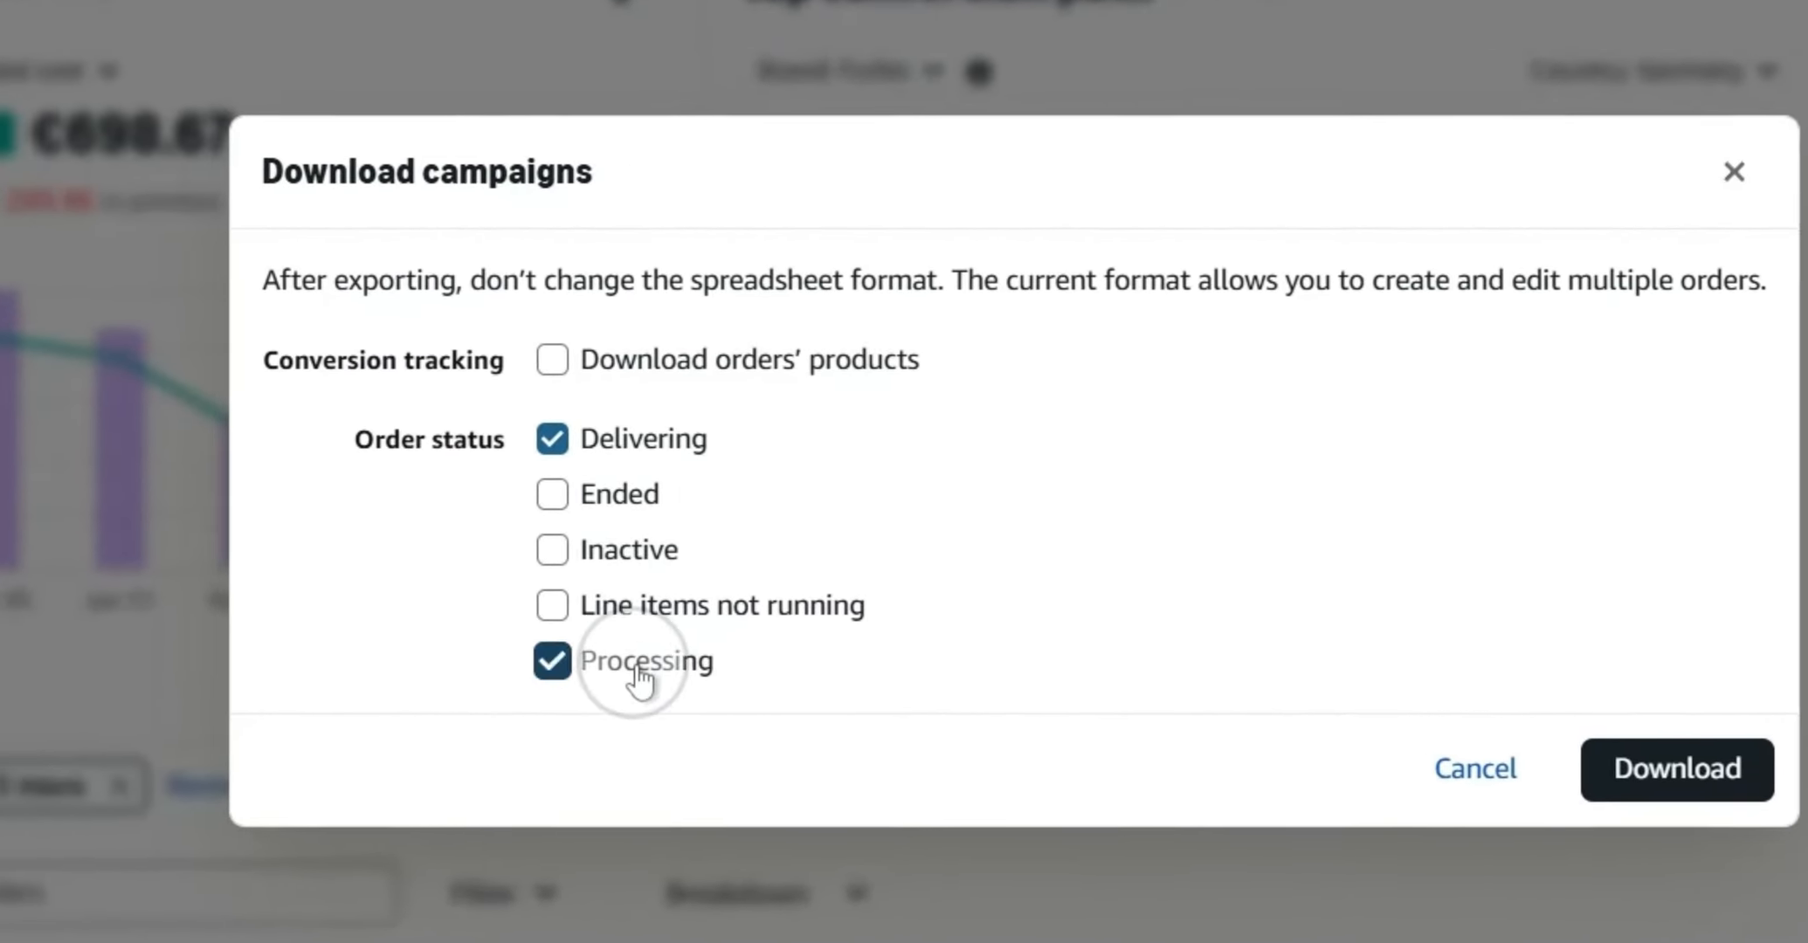
pyautogui.click(603, 661)
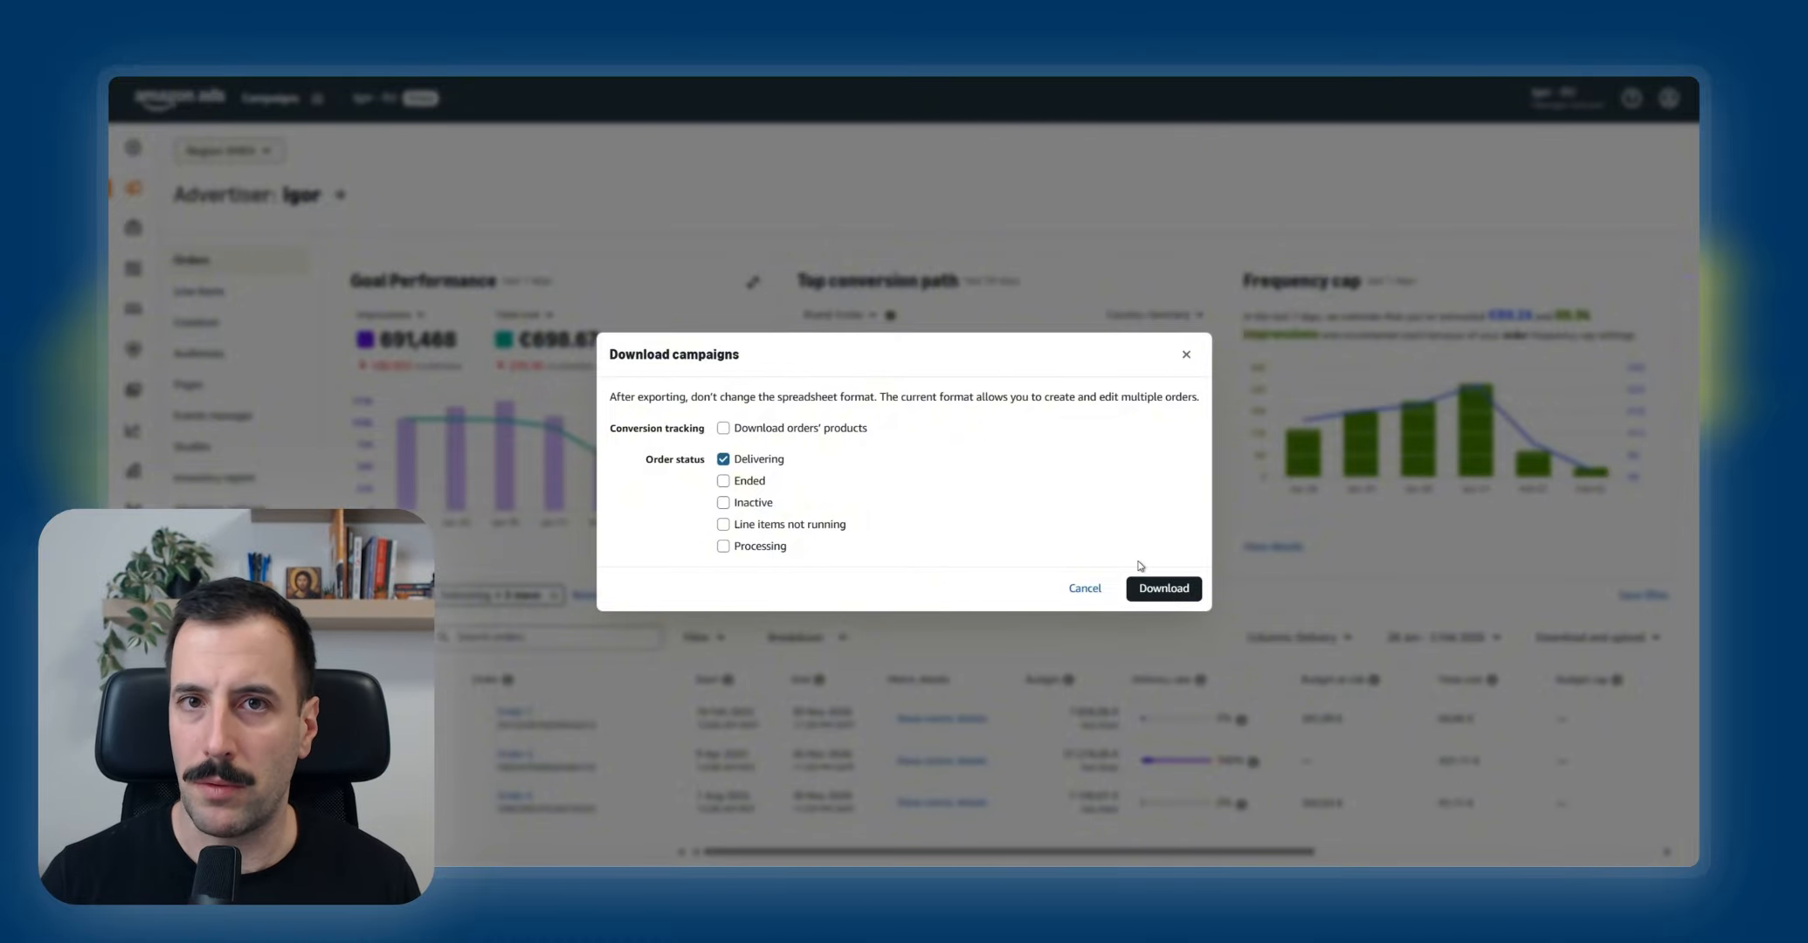
pyautogui.click(1084, 590)
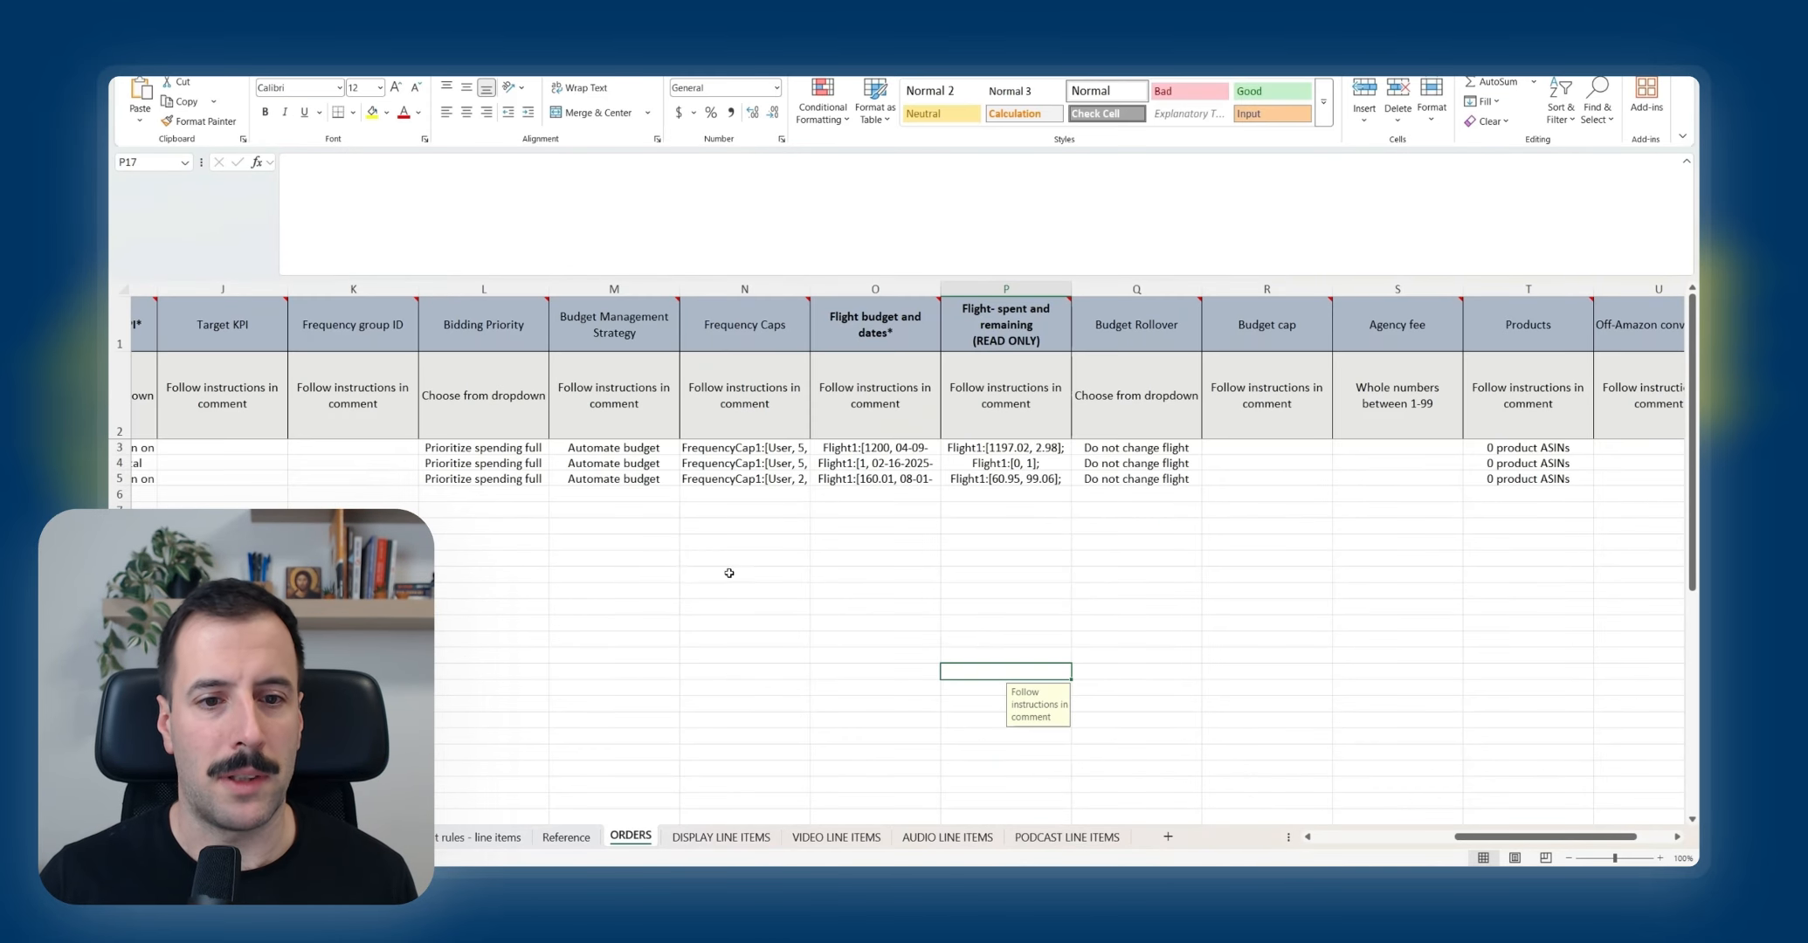
# Step: Examine the orders' frequency caps, budget management strategy, bidding priority and other settings in the ORDERS sheet
pyautogui.click(744, 463)
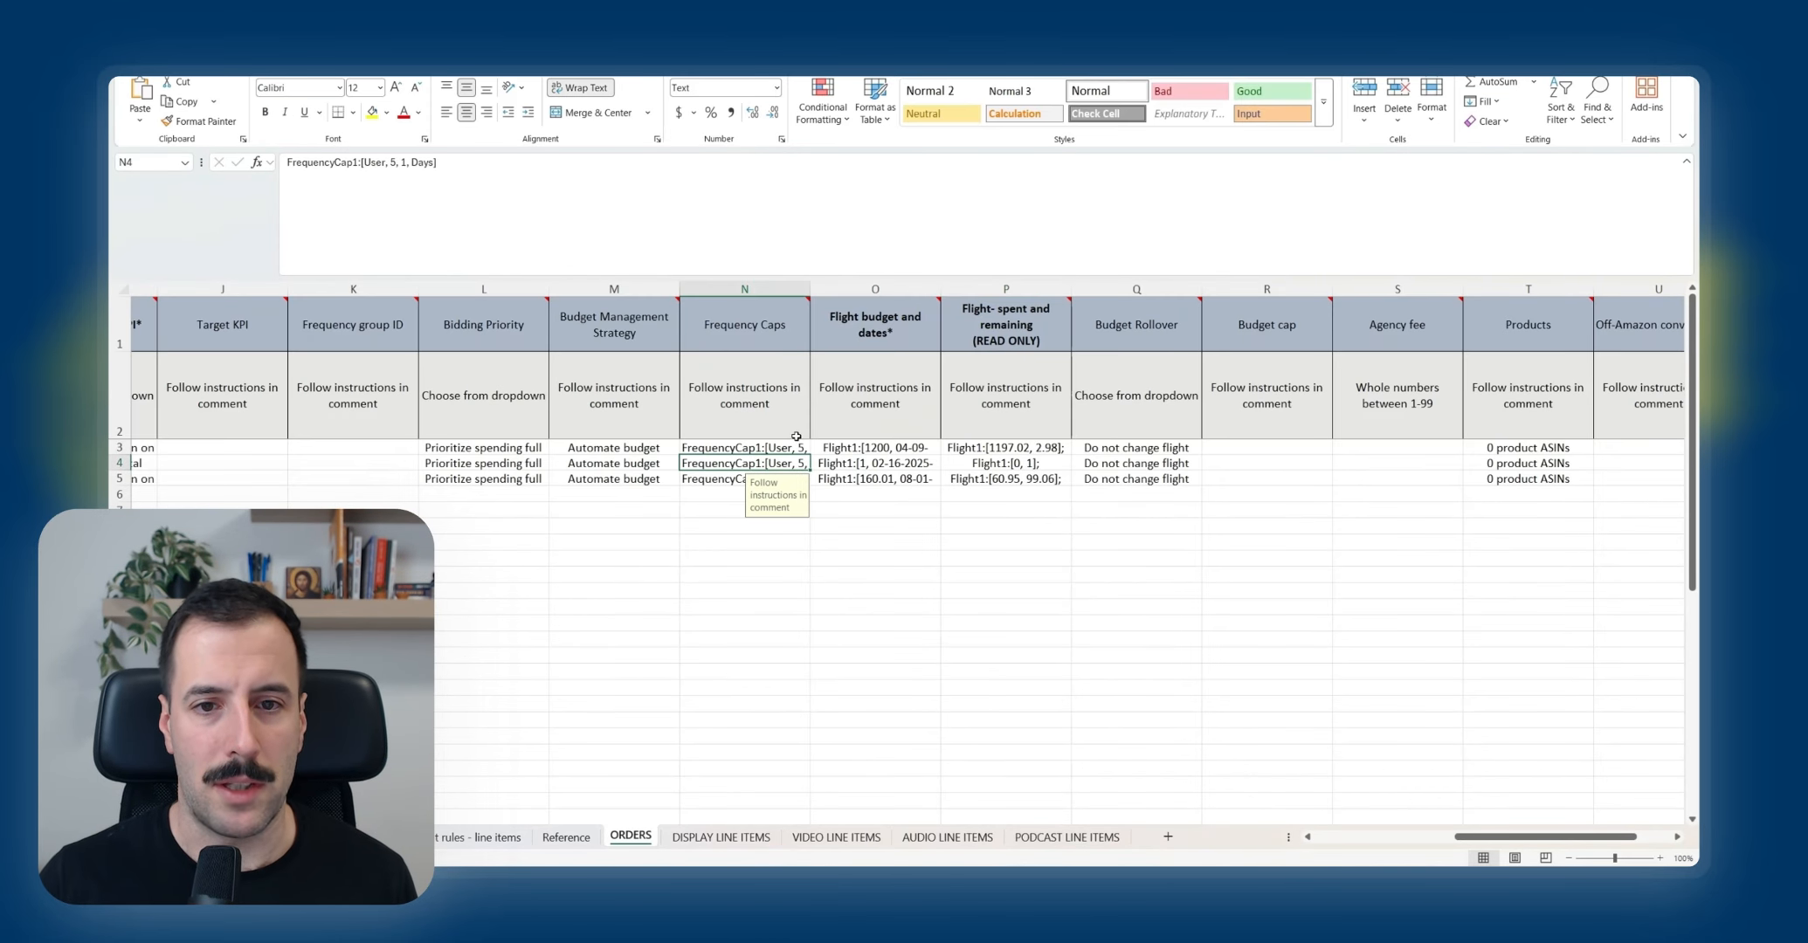
pyautogui.click(631, 476)
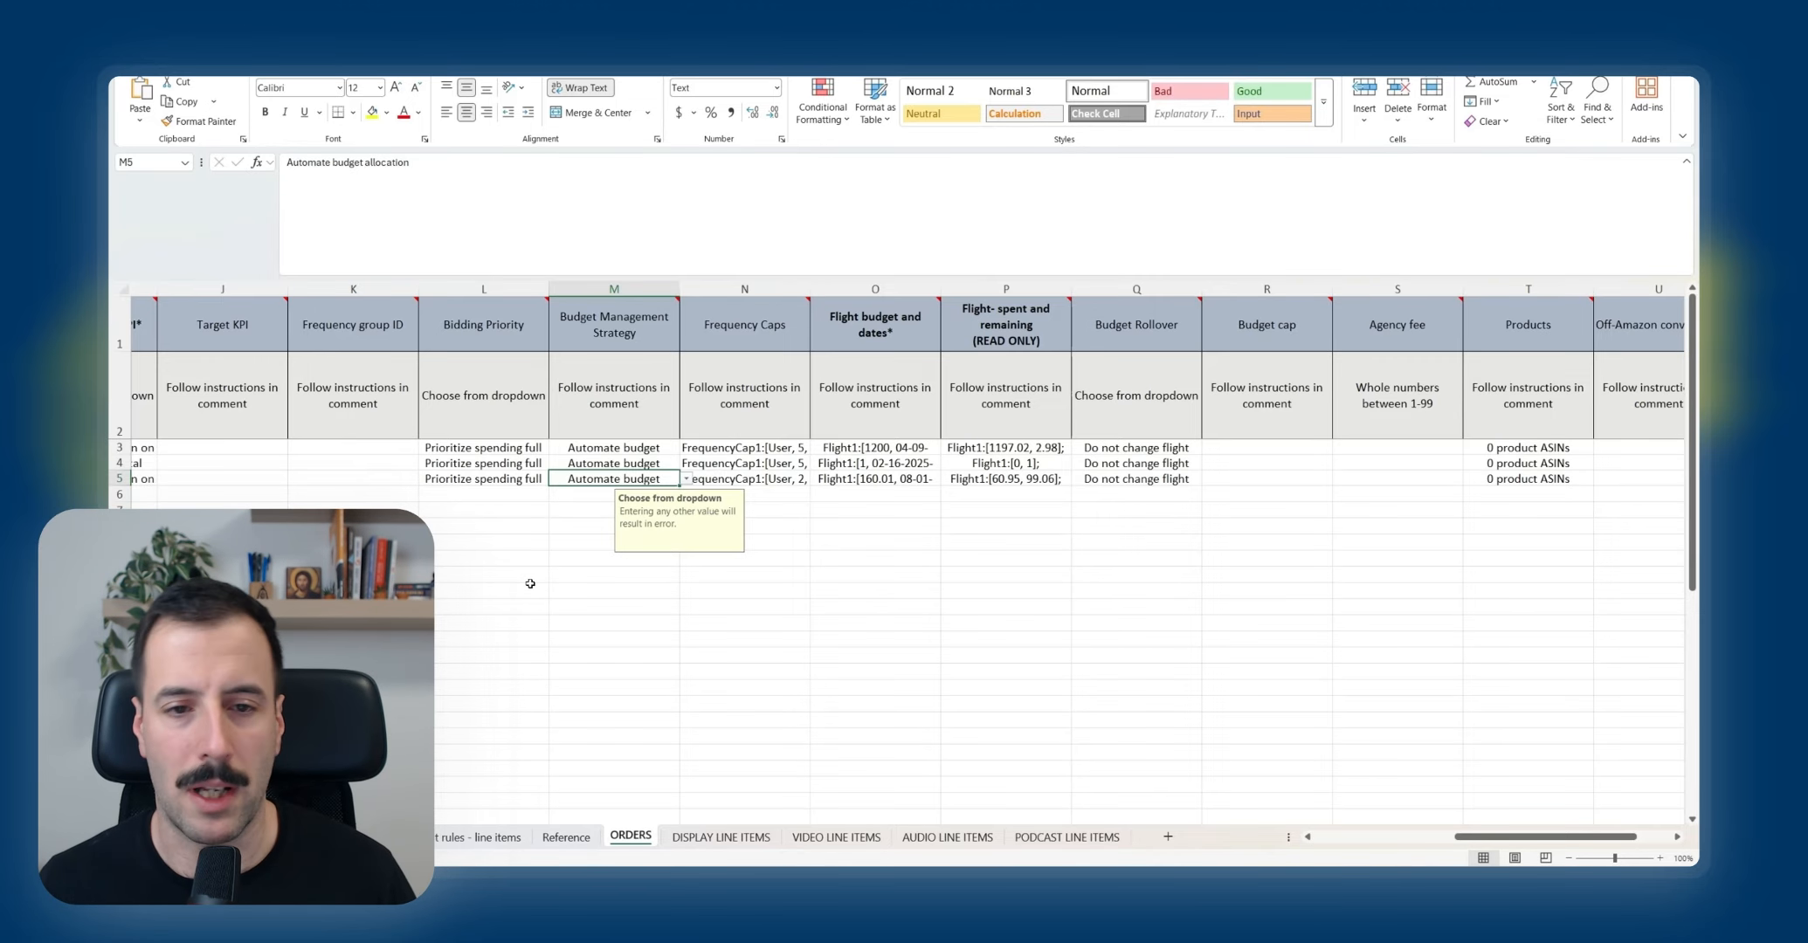
pyautogui.click(501, 464)
pyautogui.click(697, 542)
pyautogui.hscroll(-3, 617, 529)
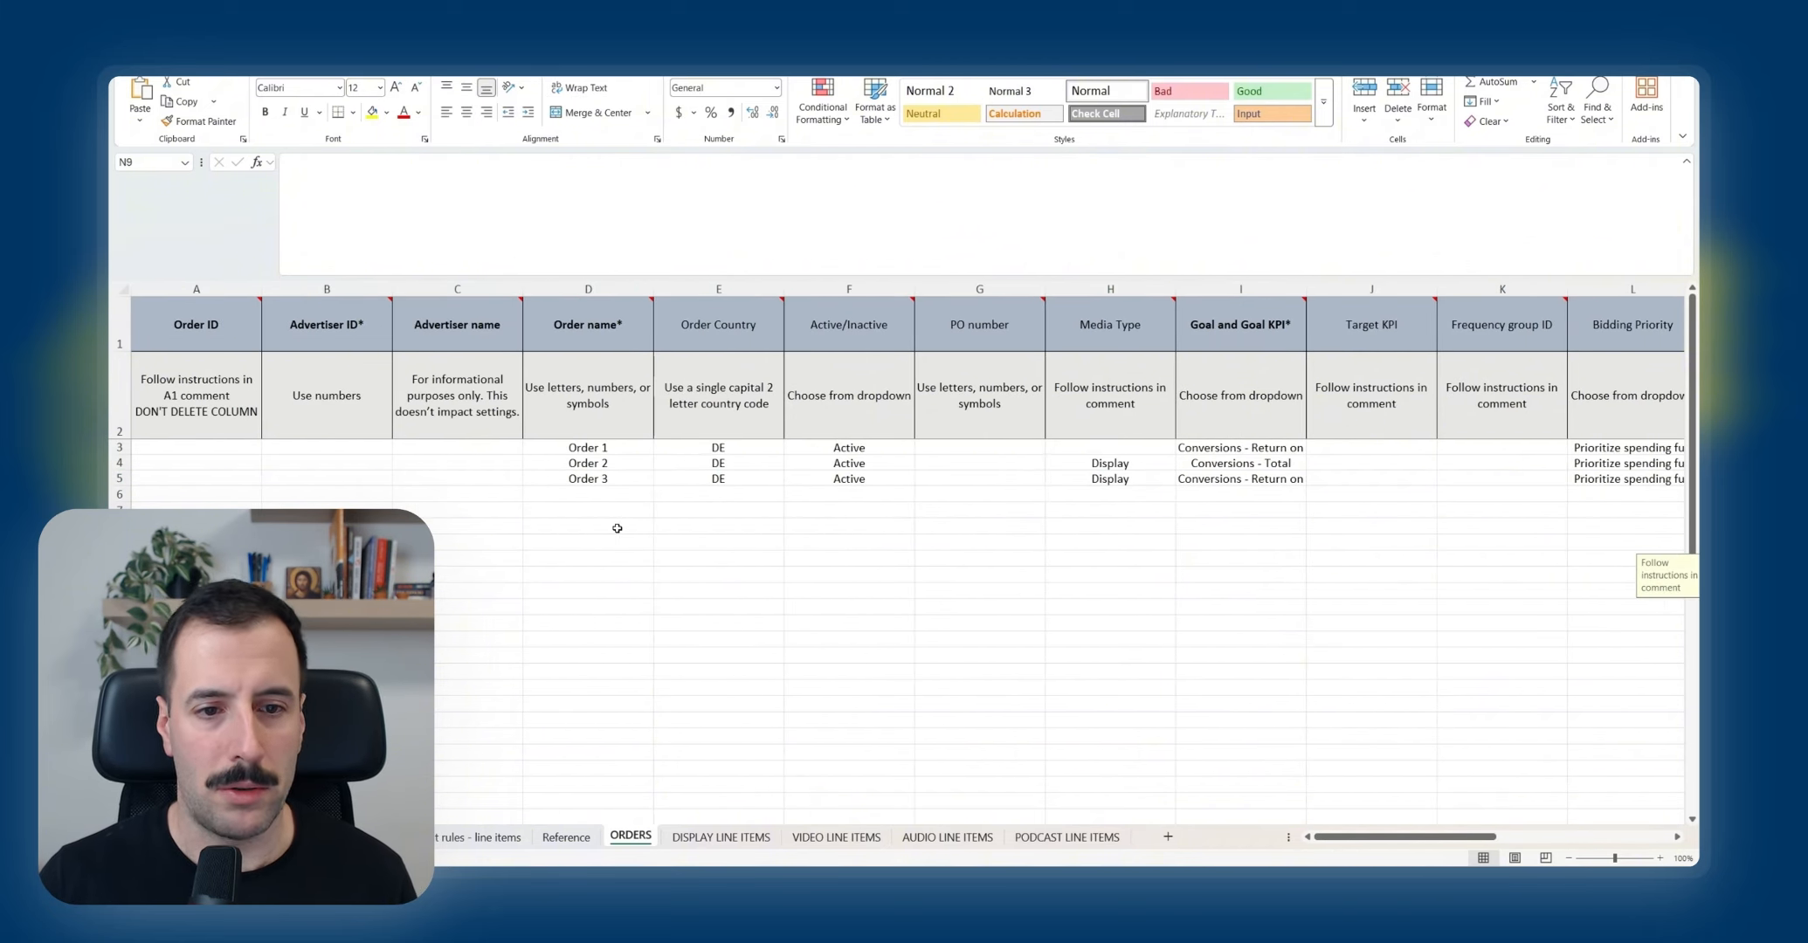
pyautogui.hscroll(5, 605, 506)
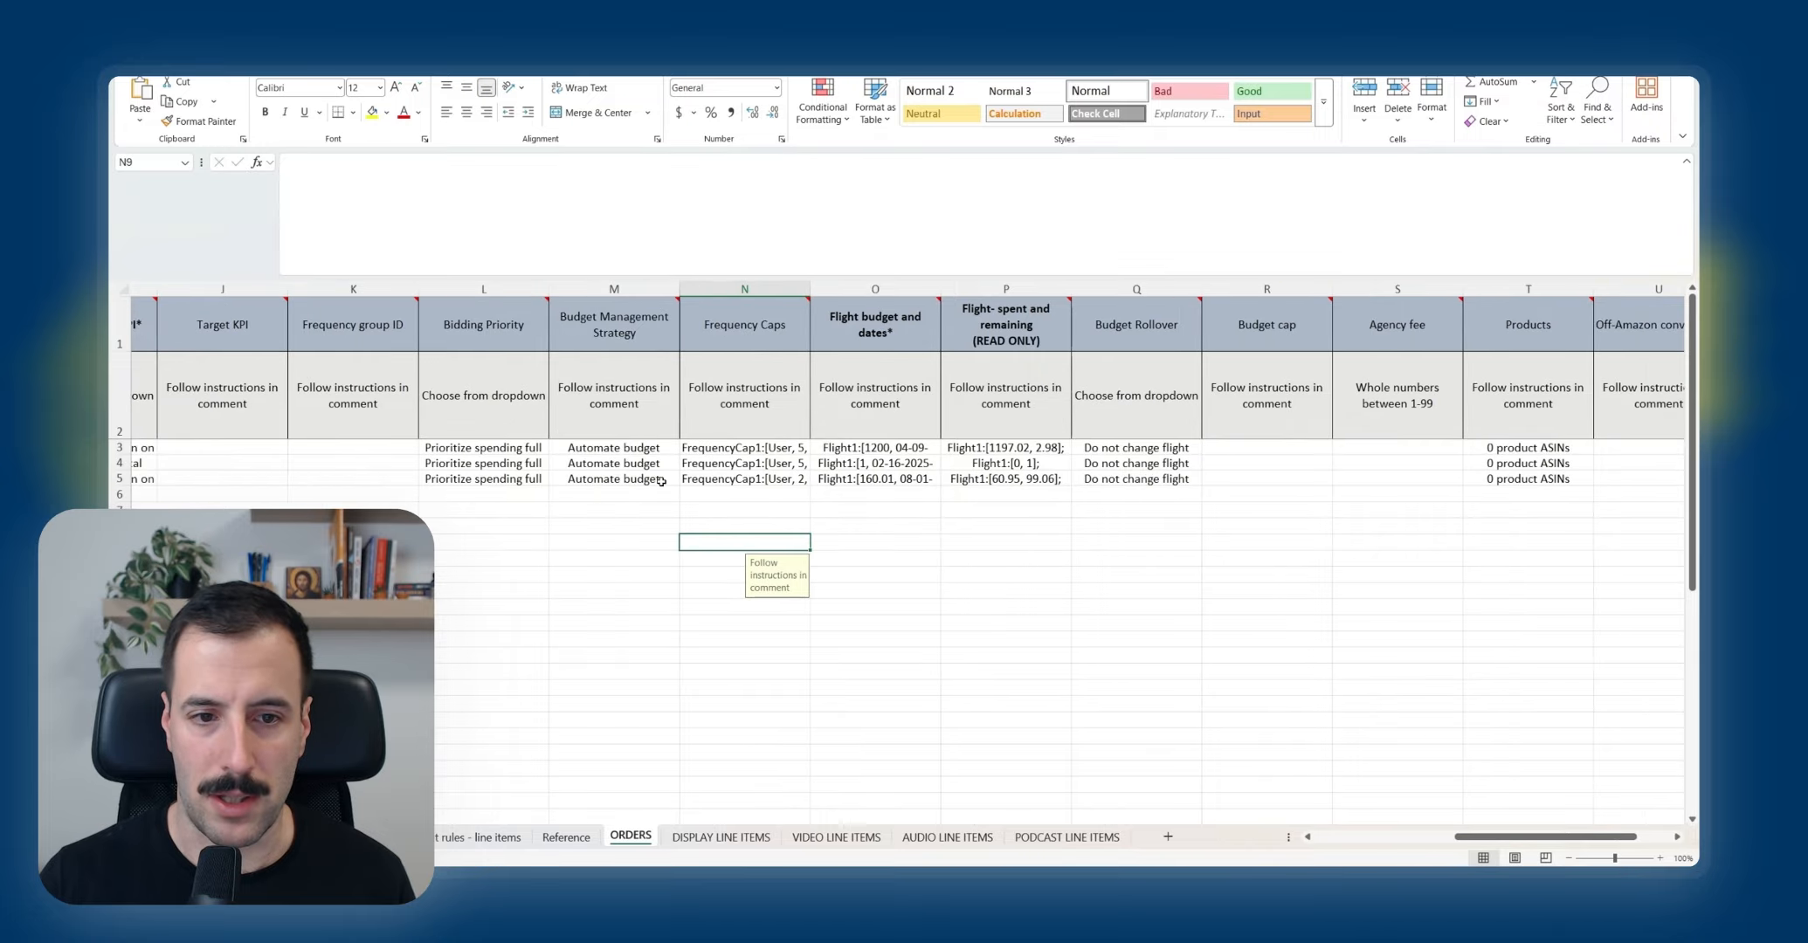
pyautogui.hscroll(-5, 661, 481)
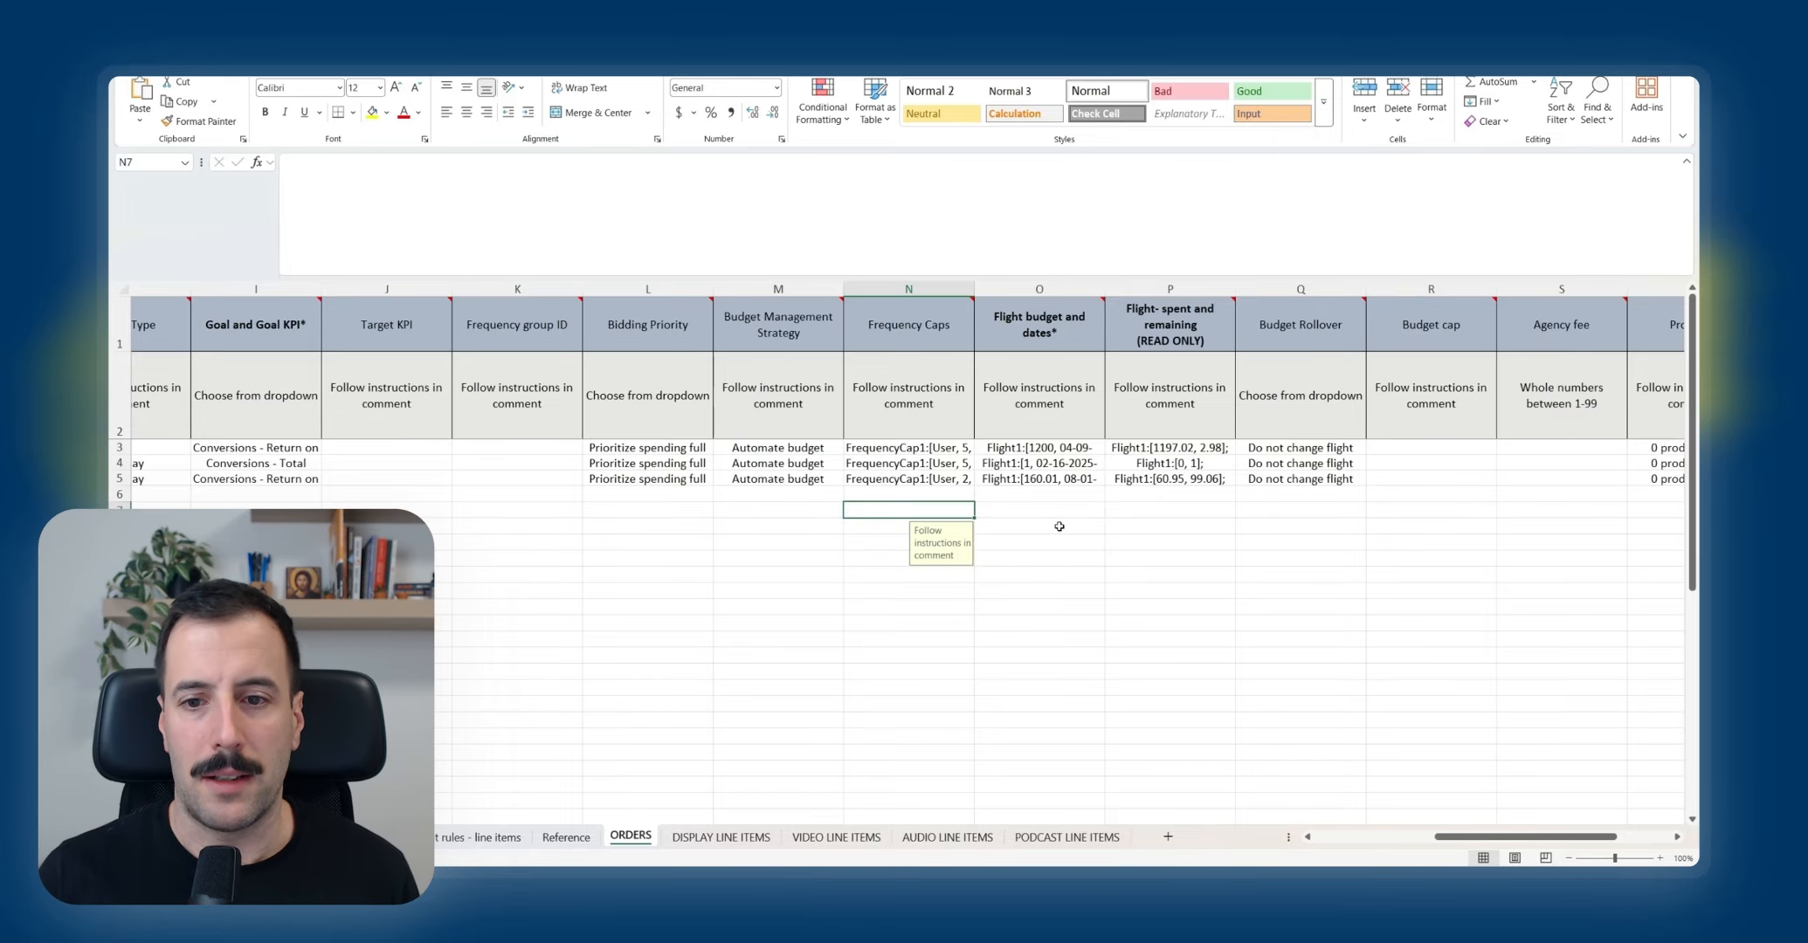
# Step: Refreeze the ORDERS sheet panes at cell E3, keeping the two header rows and columns A through D fixed
pyautogui.hscroll(-5, 653, 492)
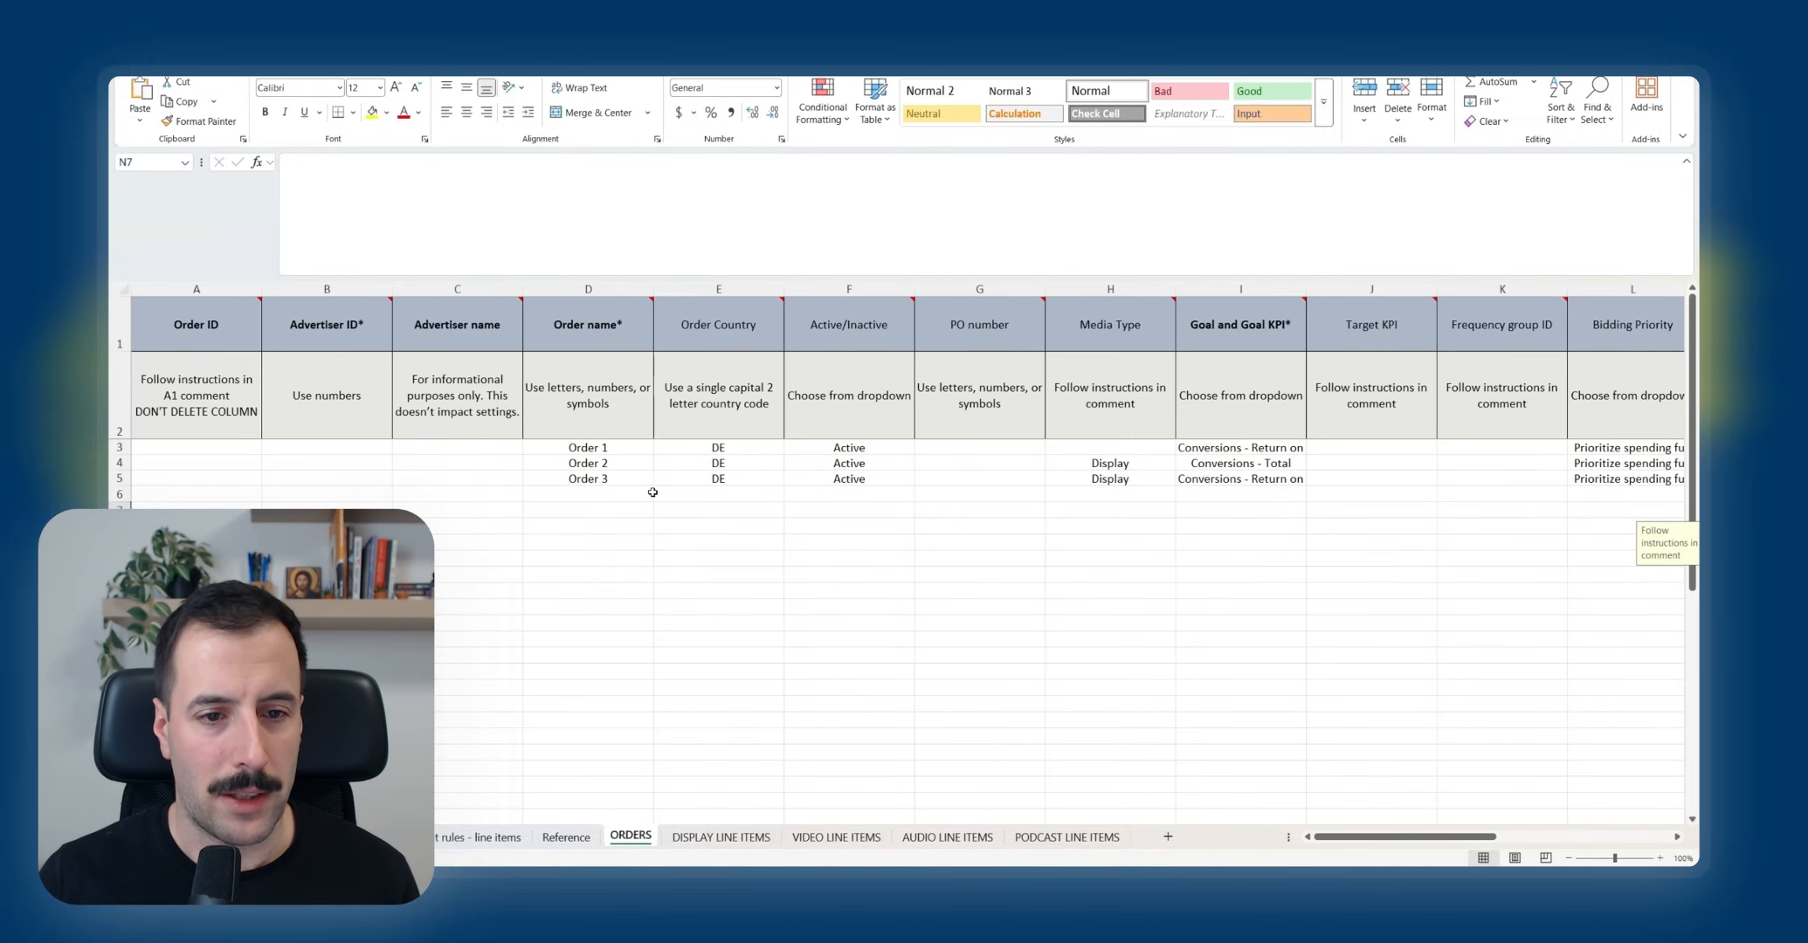
pyautogui.click(669, 445)
pyautogui.click(320, 28)
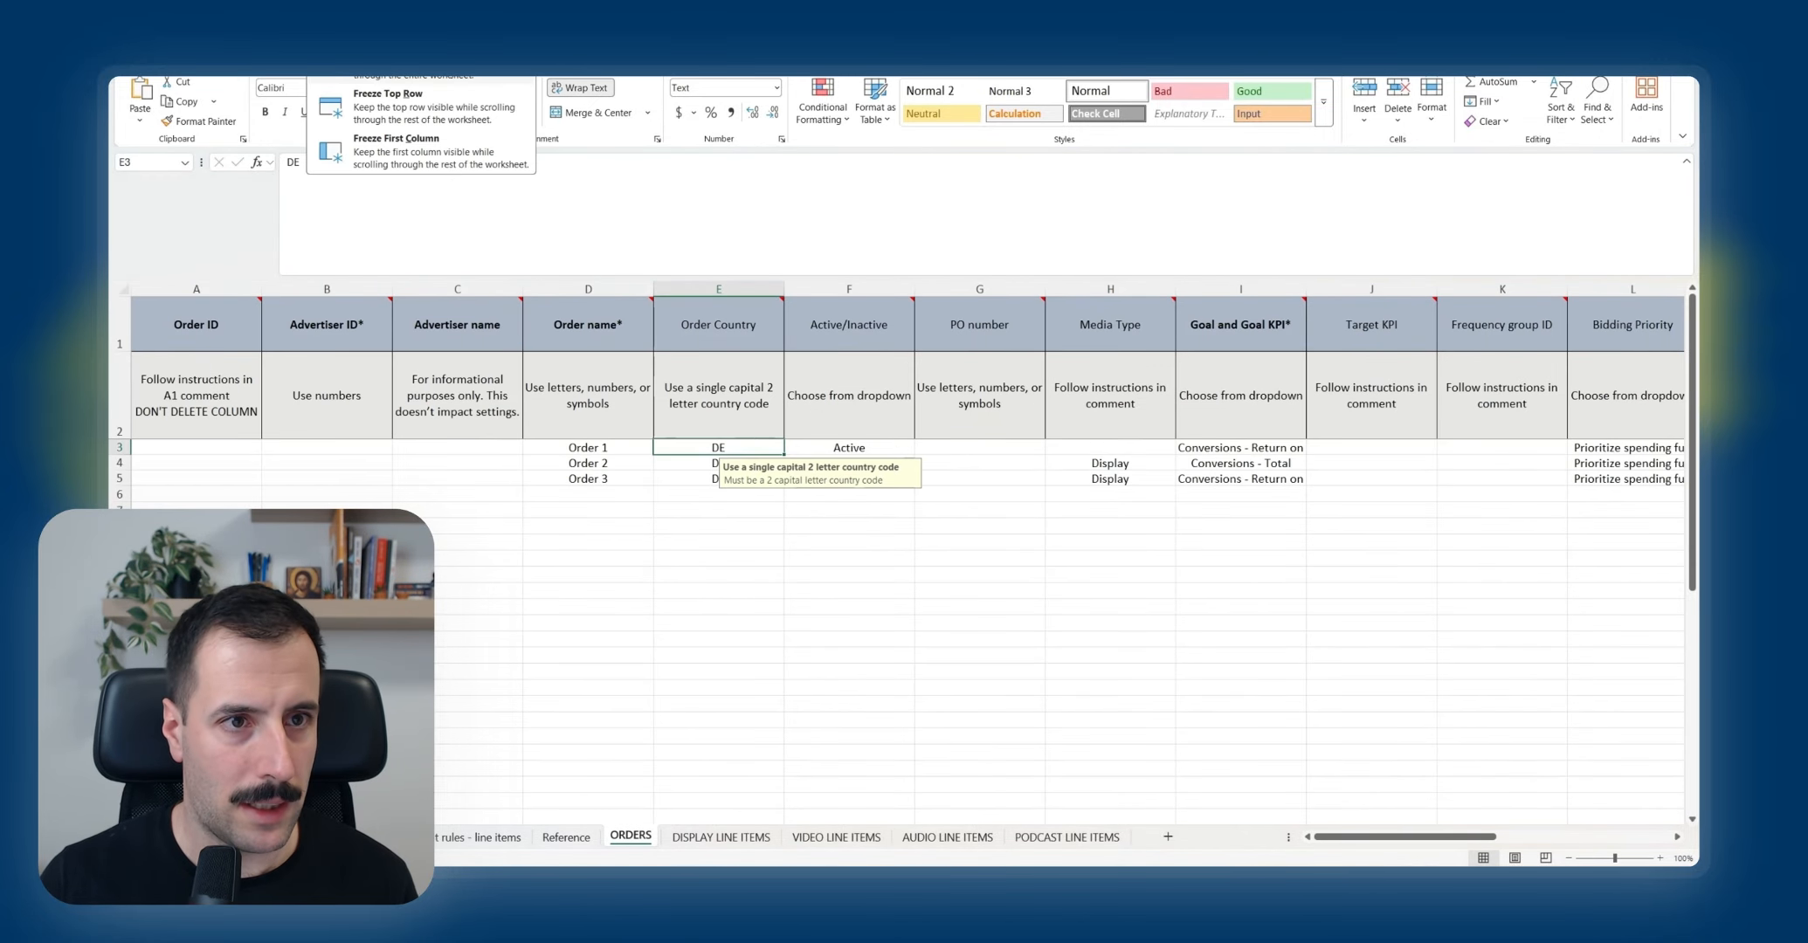
pyautogui.click(384, 56)
pyautogui.click(319, 28)
pyautogui.click(384, 54)
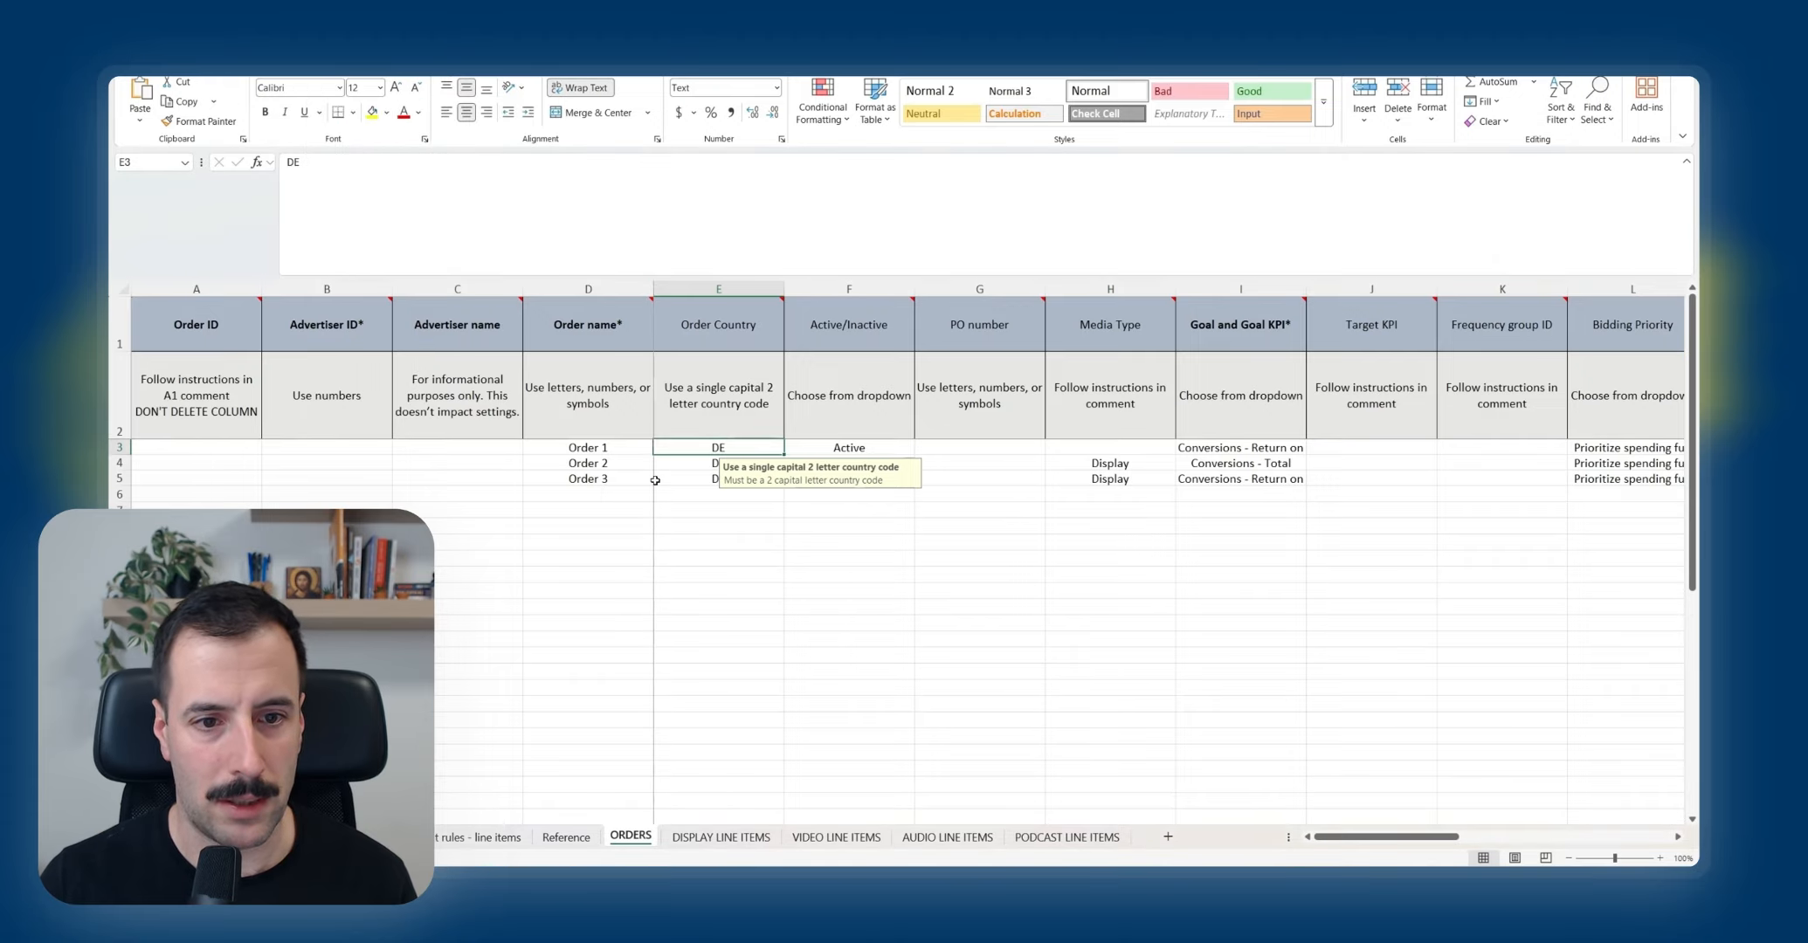
# Step: Open Order 1's flight budget and dates in cell O3 for editing
pyautogui.click(612, 483)
pyautogui.hscroll(4, 797, 460)
pyautogui.hscroll(4, 798, 459)
pyautogui.hscroll(-2, 834, 467)
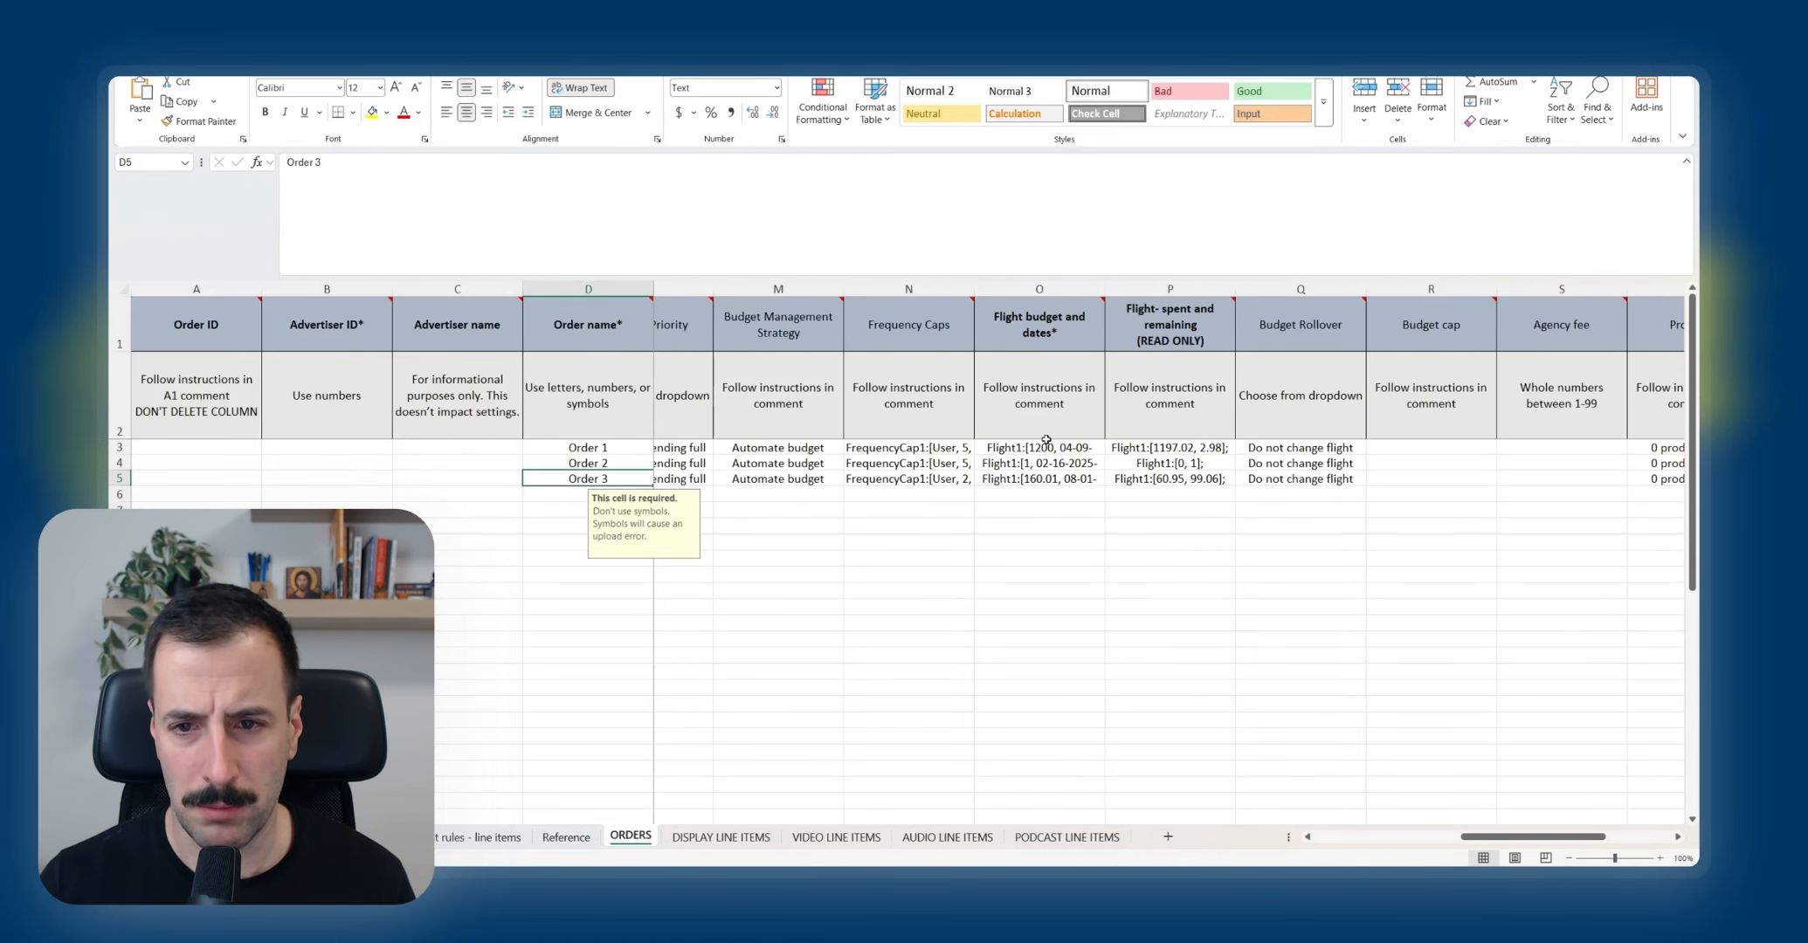
pyautogui.click(1167, 447)
pyautogui.click(1049, 449)
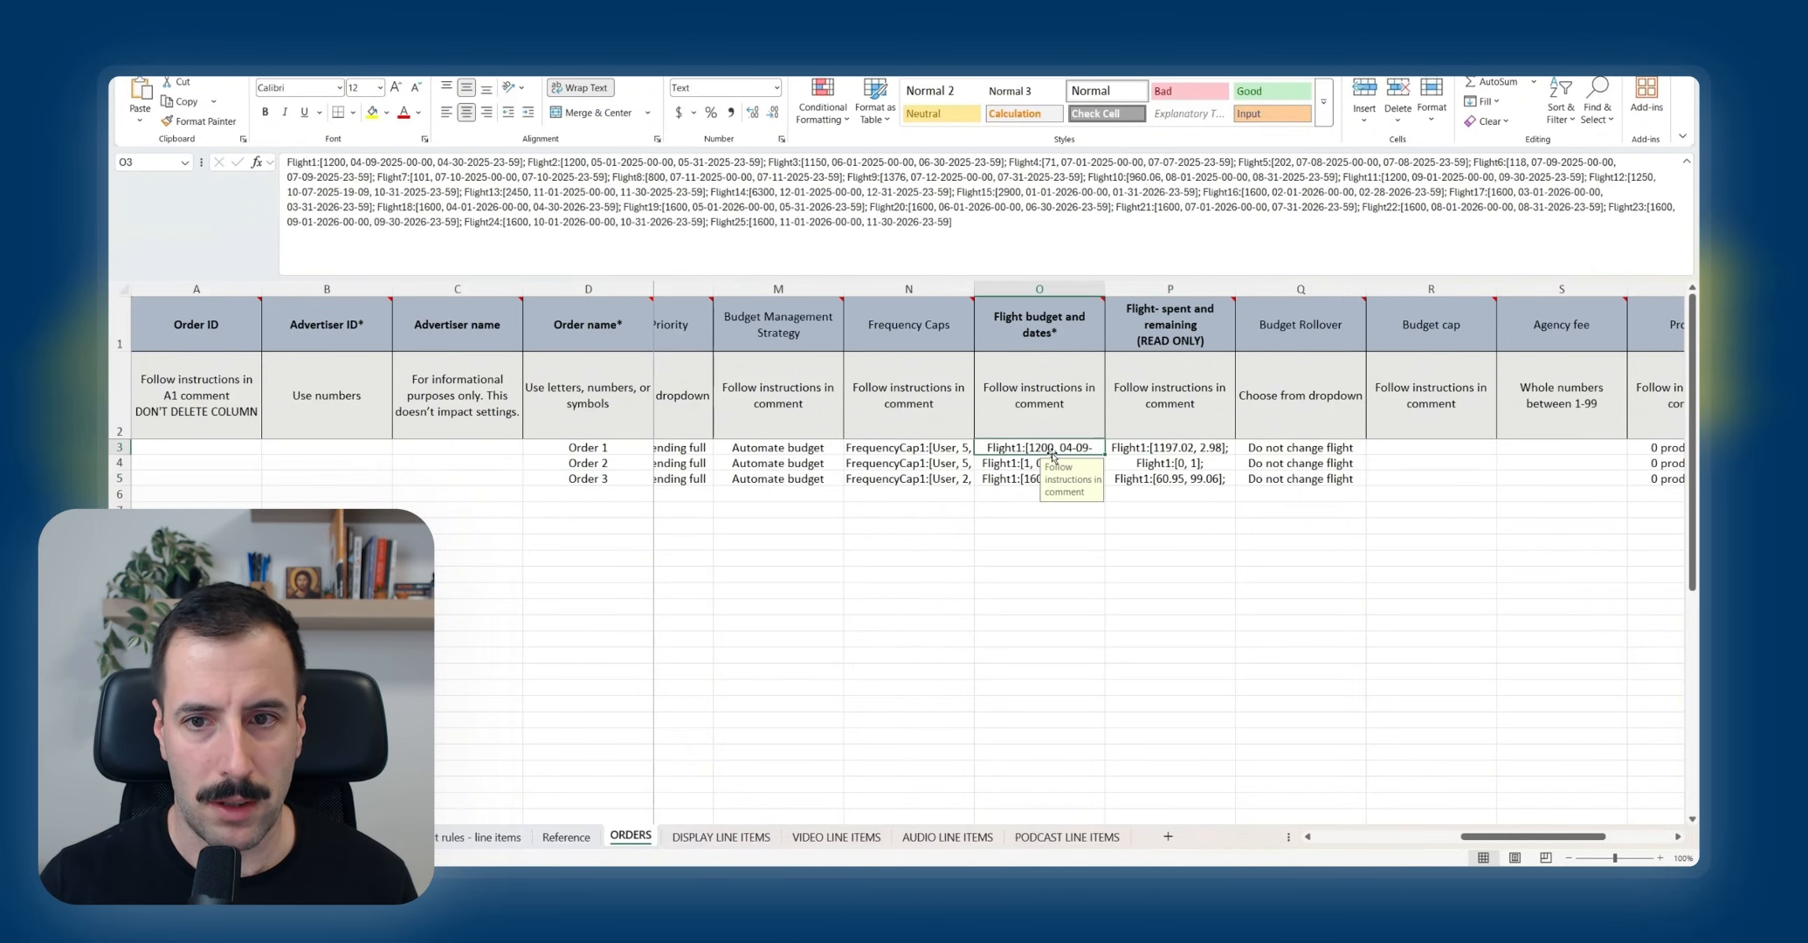
pyautogui.click(962, 223)
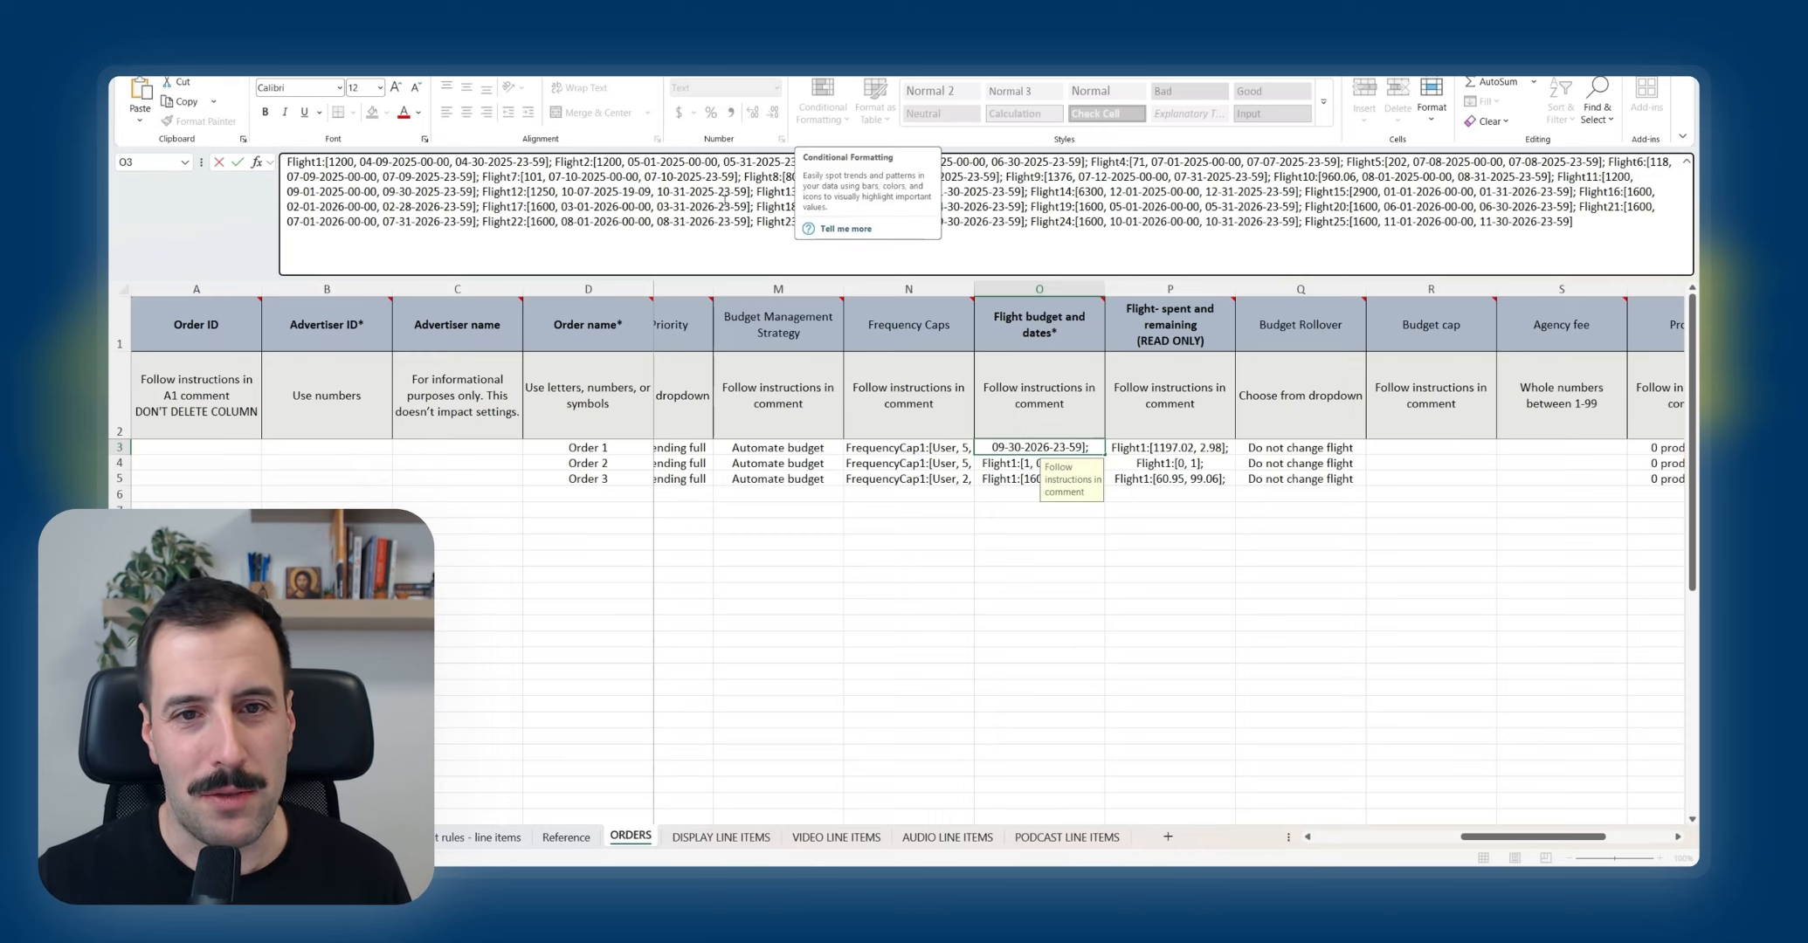
# Step: Examine the budget, start date and end date in Order 1's entries for Flight13, Flight14 and Flight15
pyautogui.moveTo(757, 191); pyautogui.dragTo(800, 193)
pyautogui.click(782, 193)
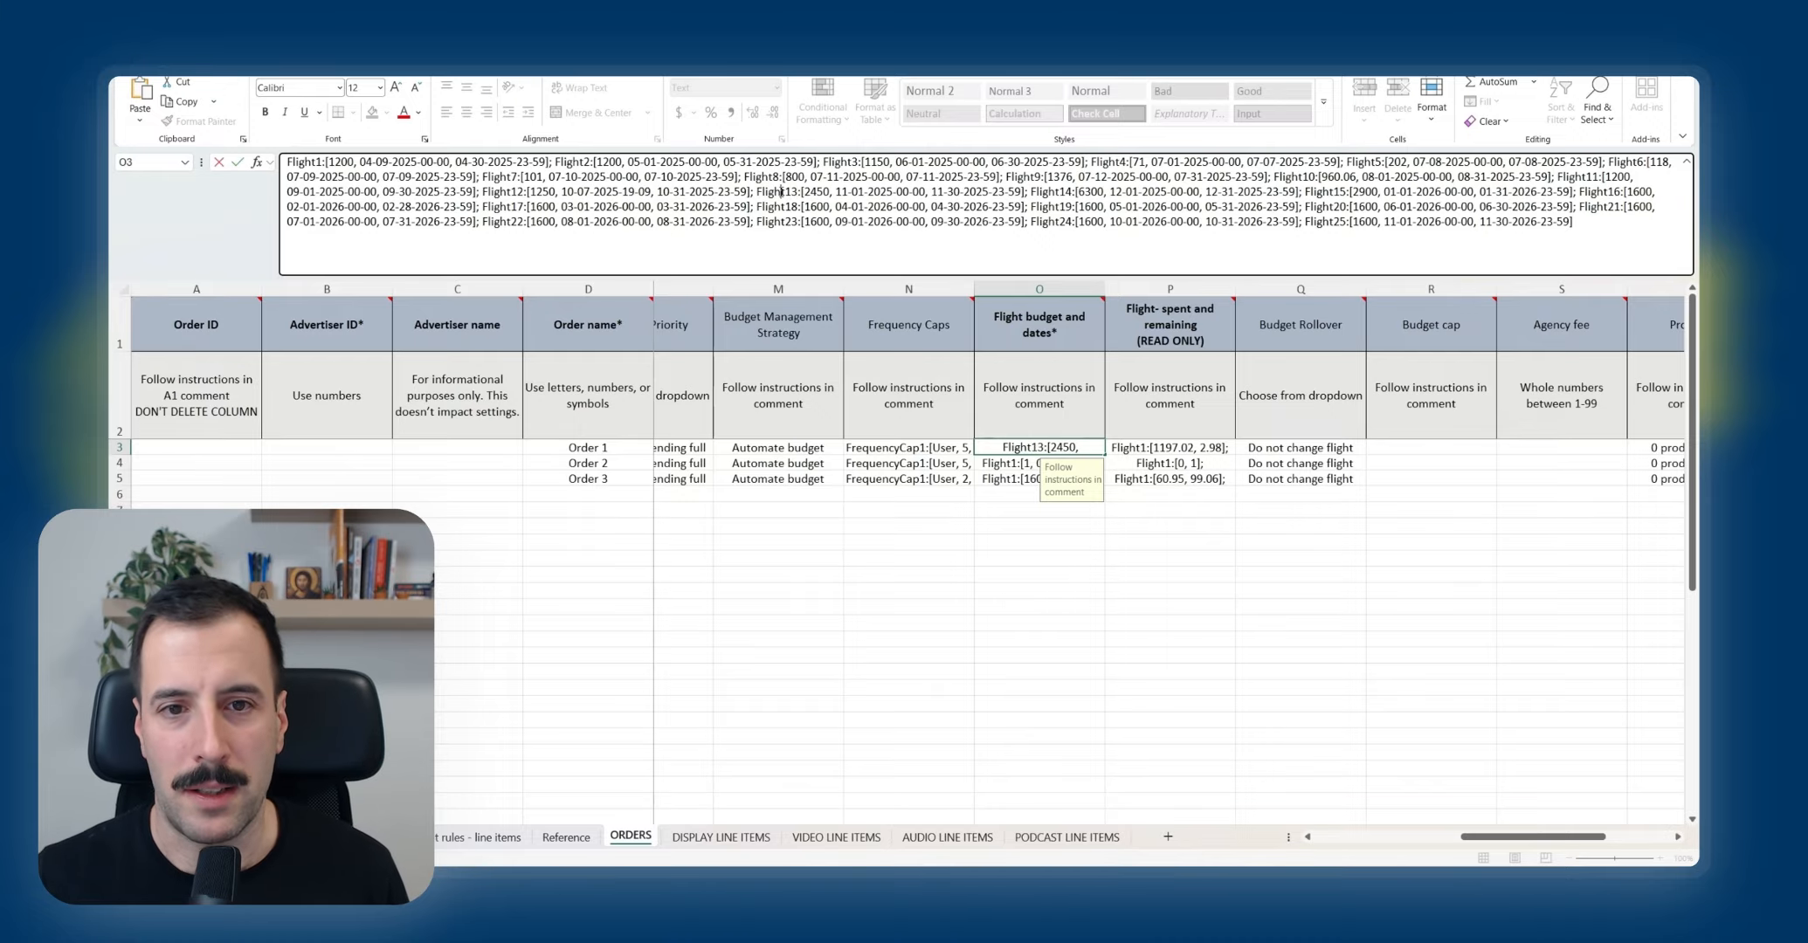
pyautogui.moveTo(805, 192); pyautogui.dragTo(822, 192)
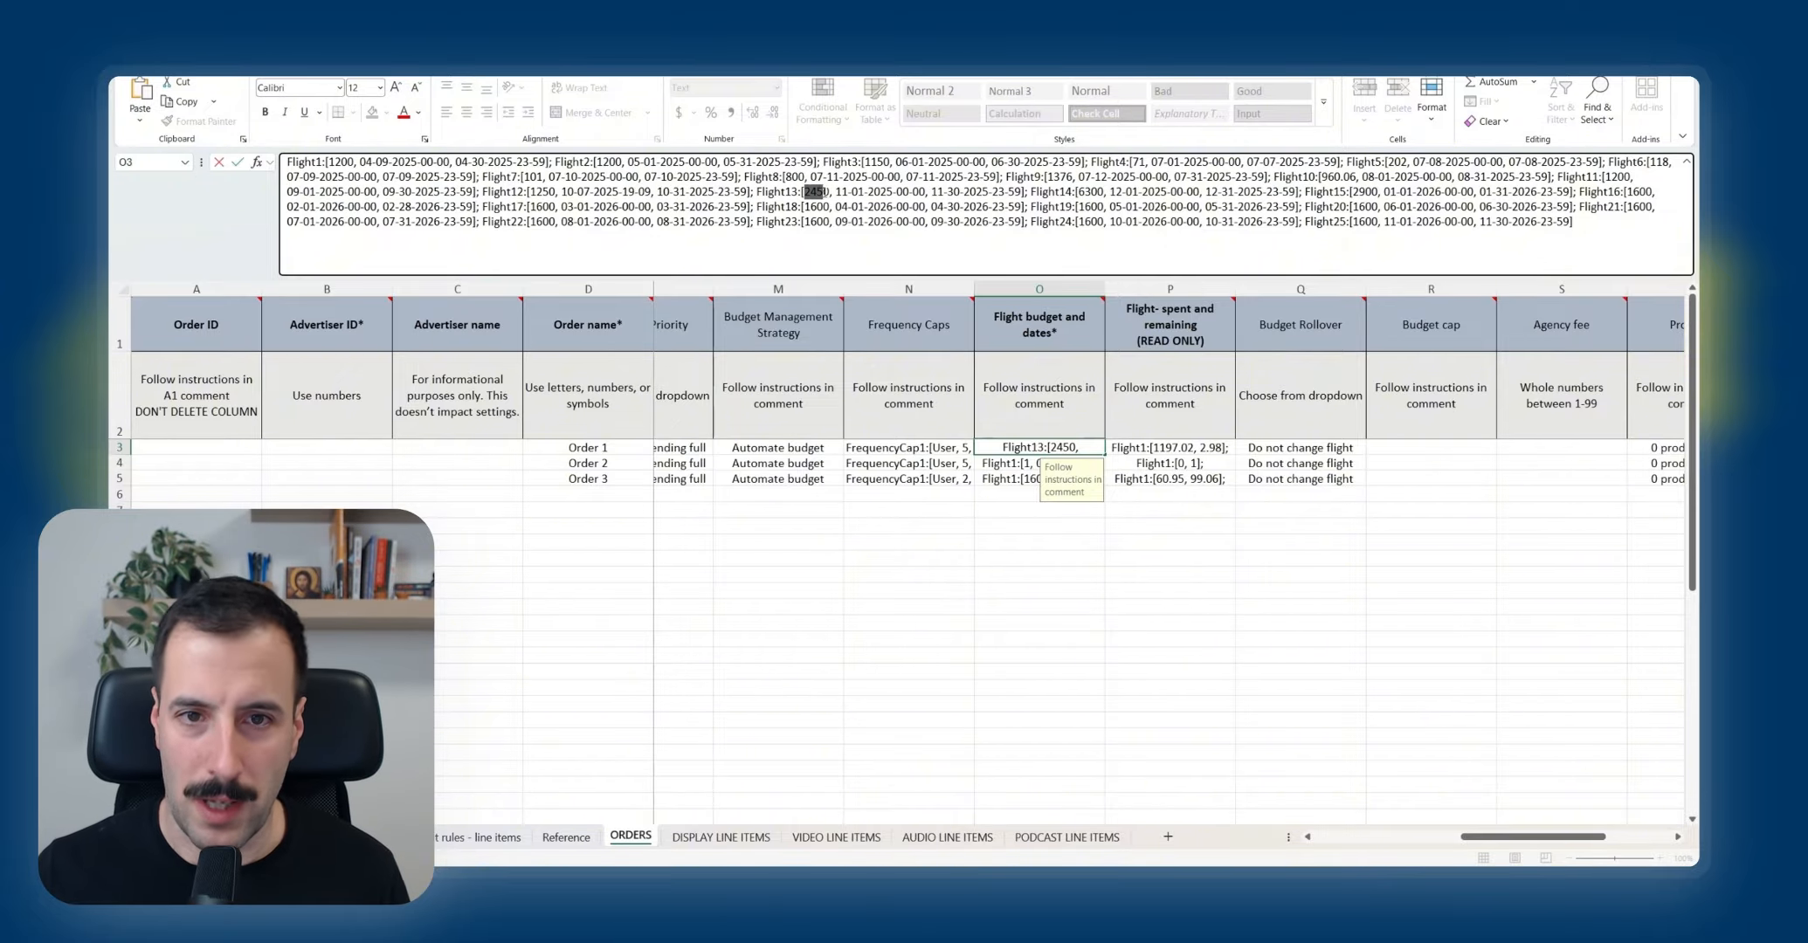
pyautogui.click(821, 190)
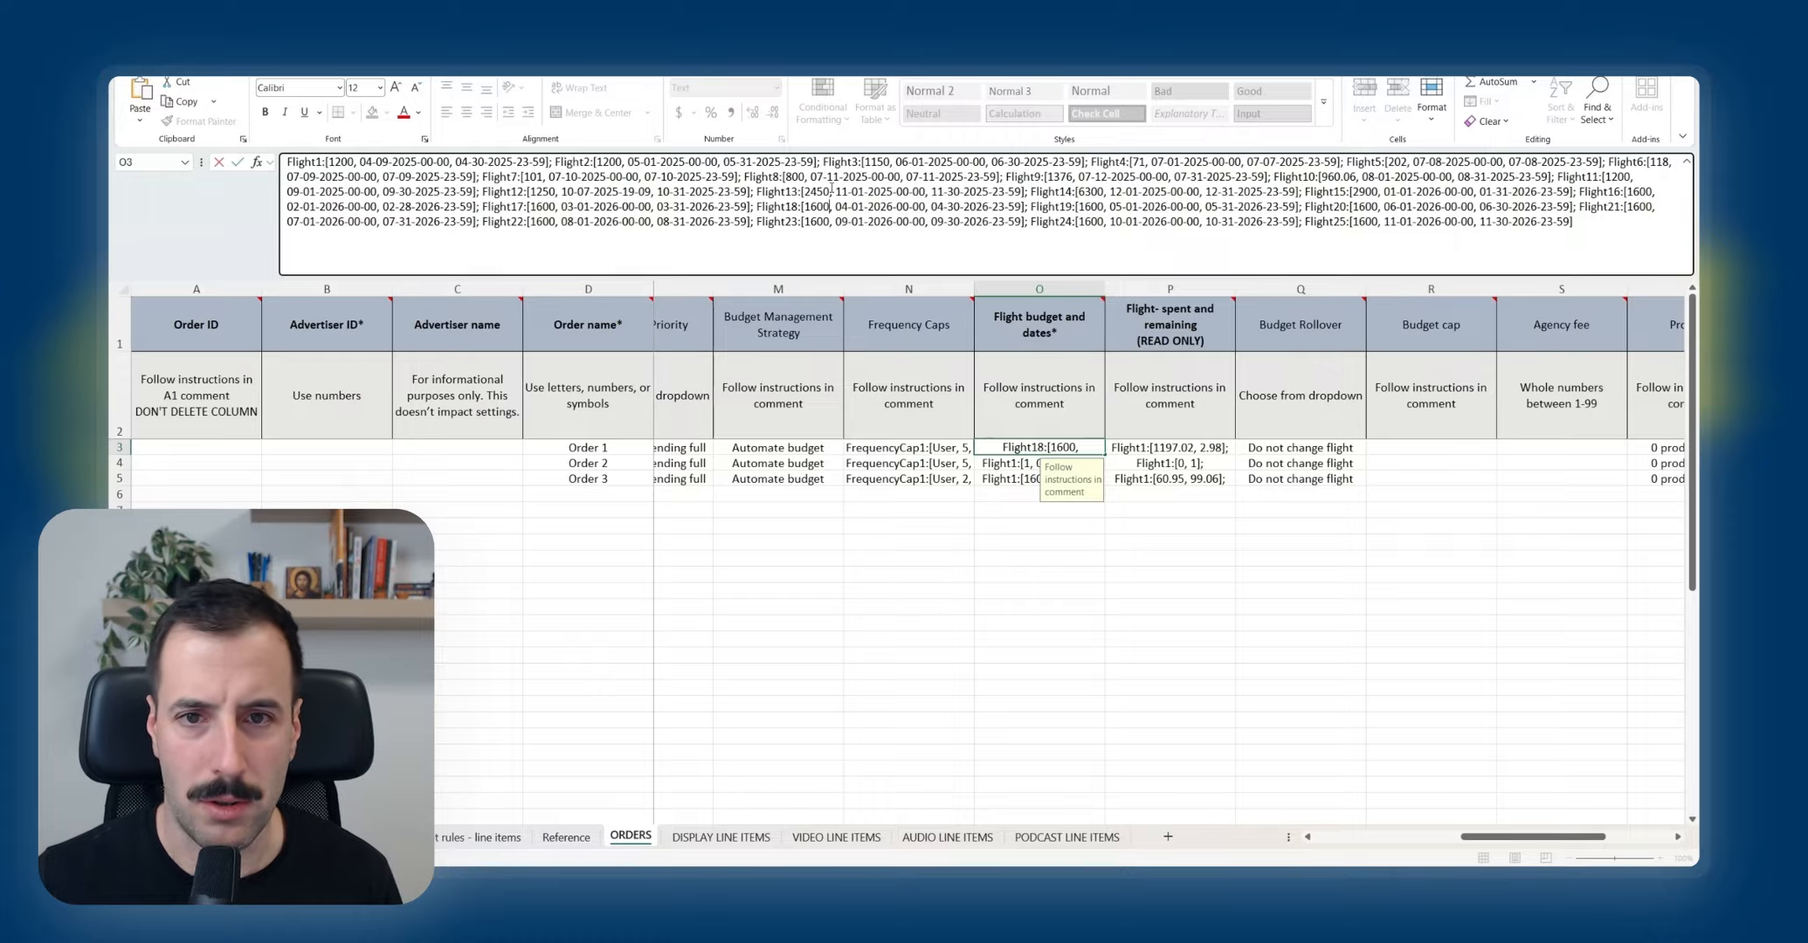
pyautogui.moveTo(835, 191); pyautogui.dragTo(1107, 192)
pyautogui.click(1006, 191)
pyautogui.click(1093, 189)
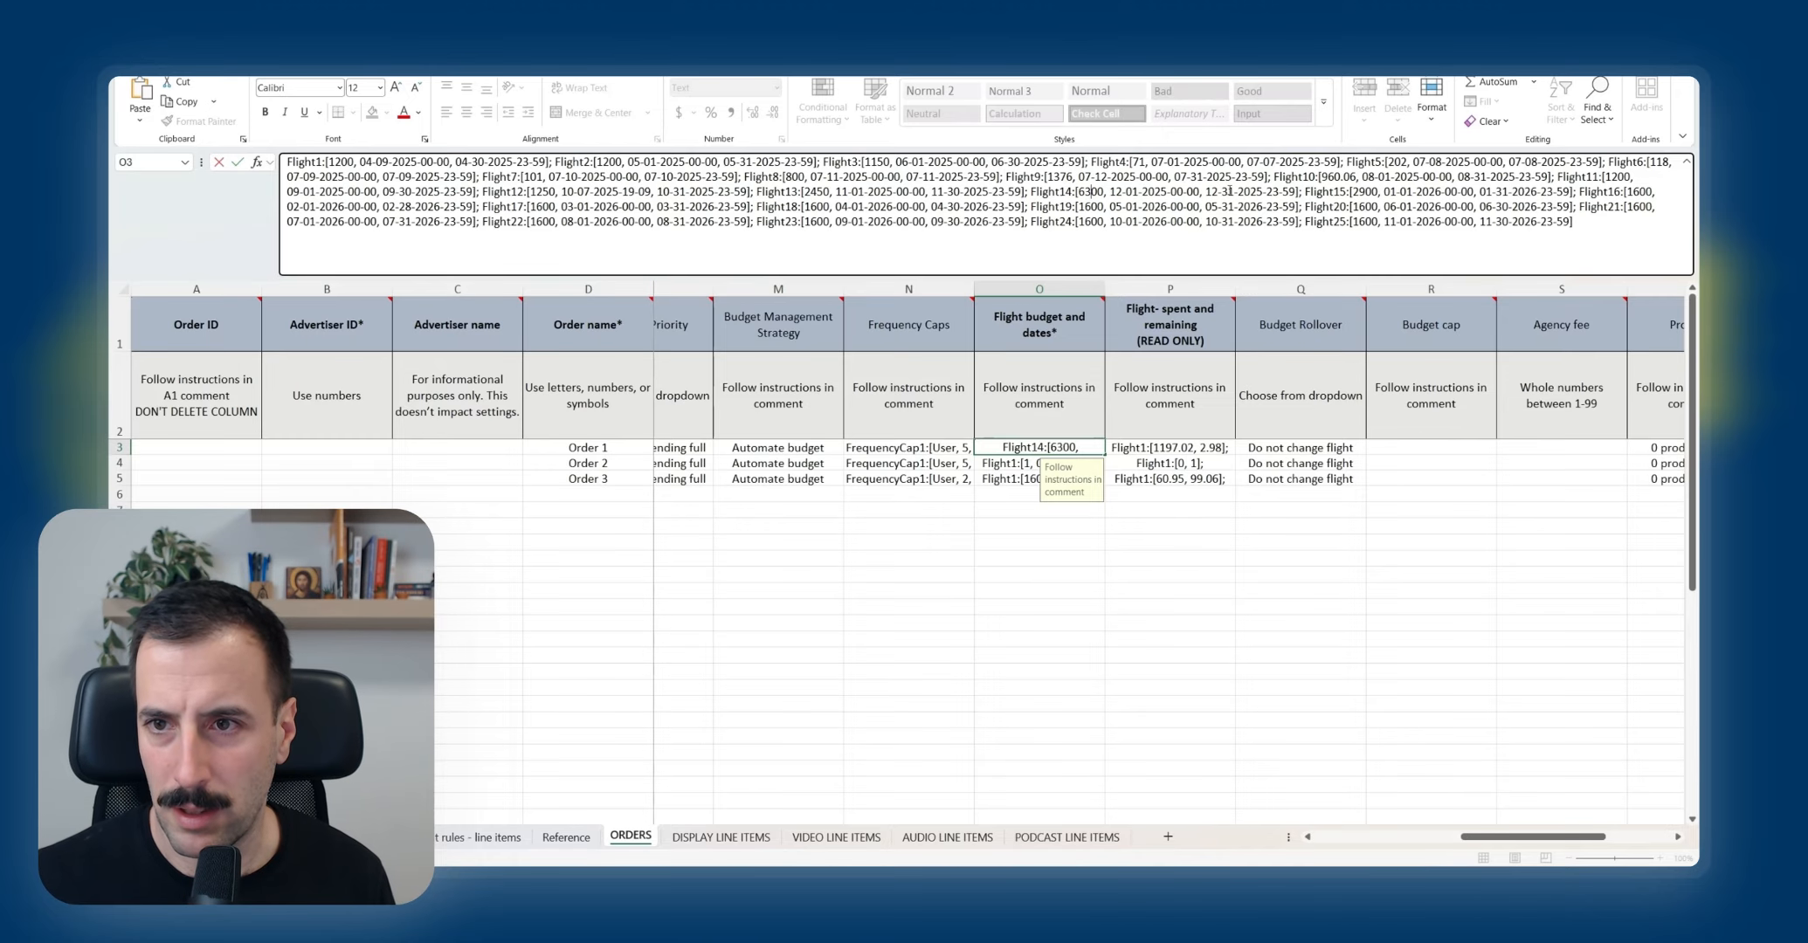
pyautogui.moveTo(1354, 192); pyautogui.dragTo(1485, 192)
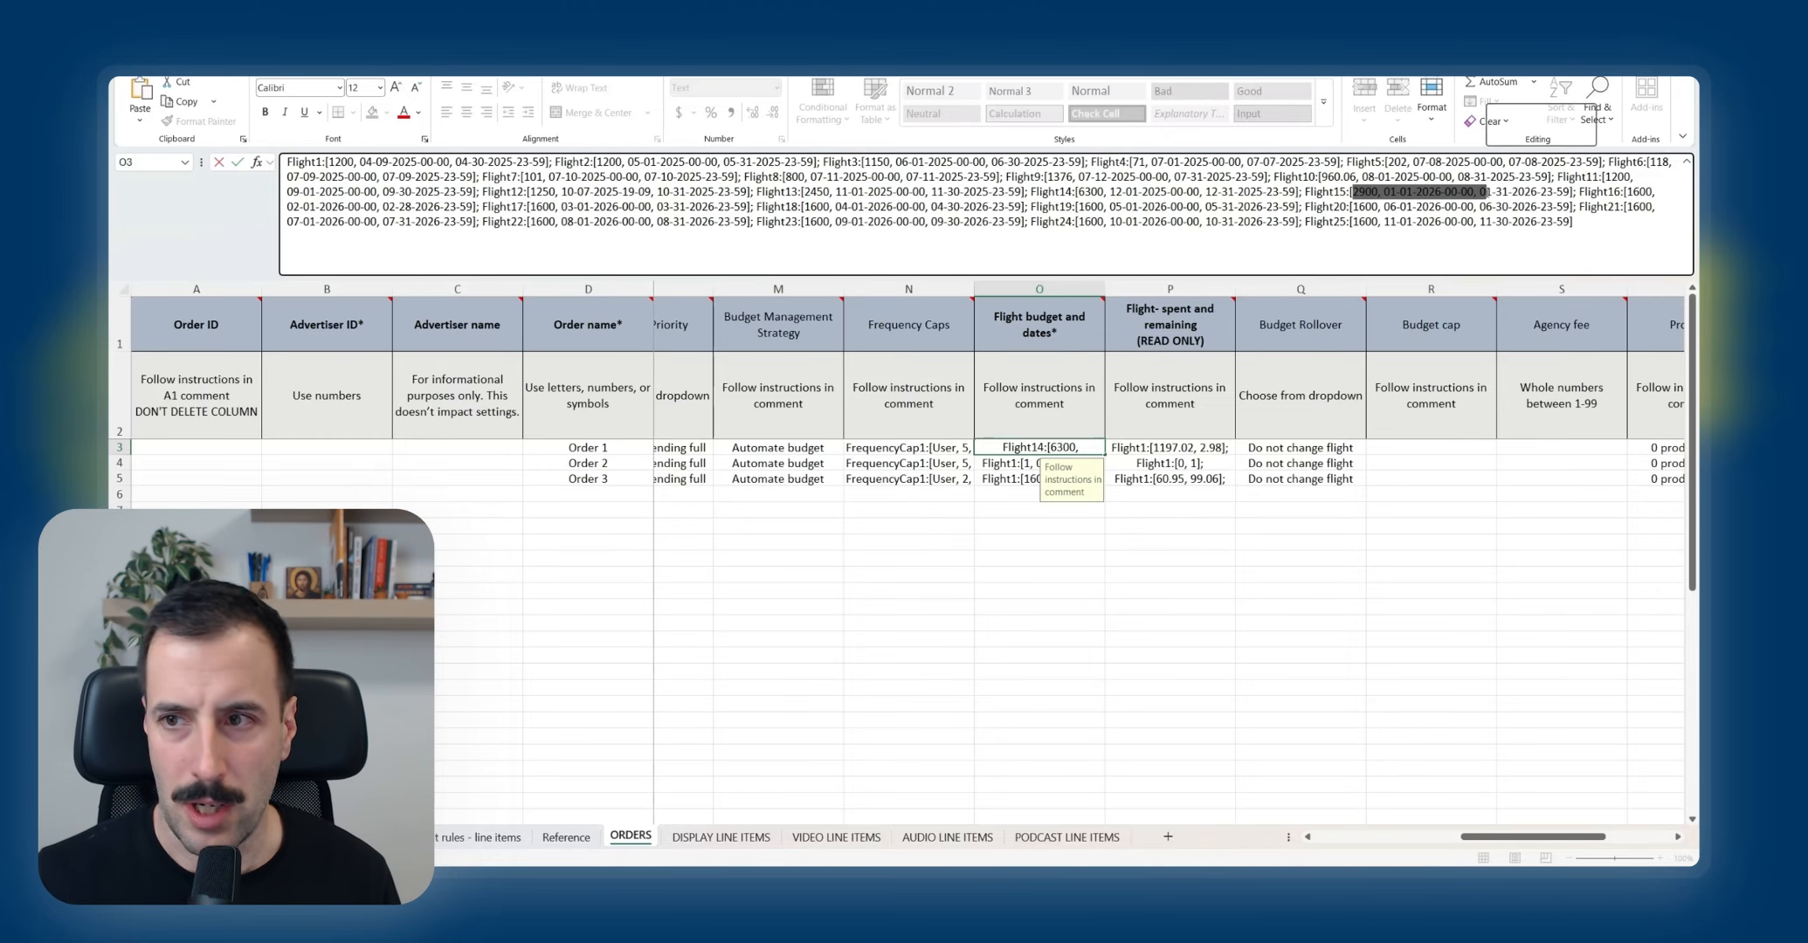
pyautogui.click(1359, 204)
pyautogui.click(1160, 206)
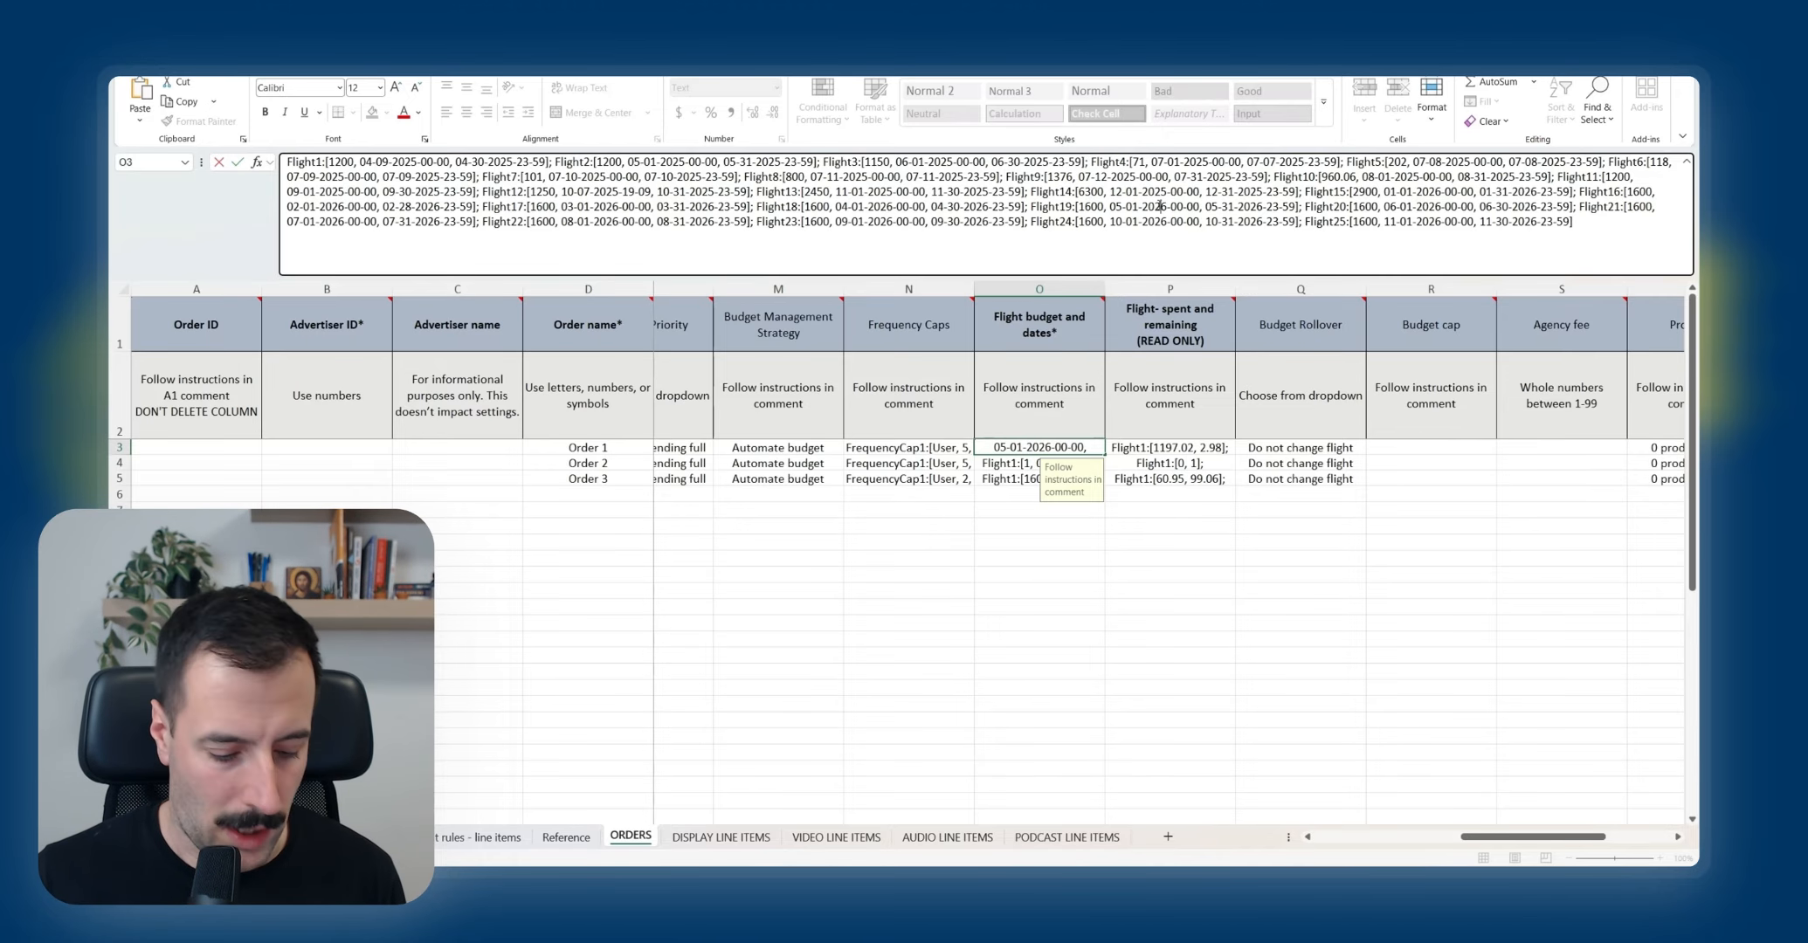
# Step: Copy all of Order 1's flight budget and dates text and paste it into a blank Notepad document
pyautogui.tripleClick(1159, 206)
pyautogui.hotkey('ctrl', 'c')
pyautogui.click(1115, 221)
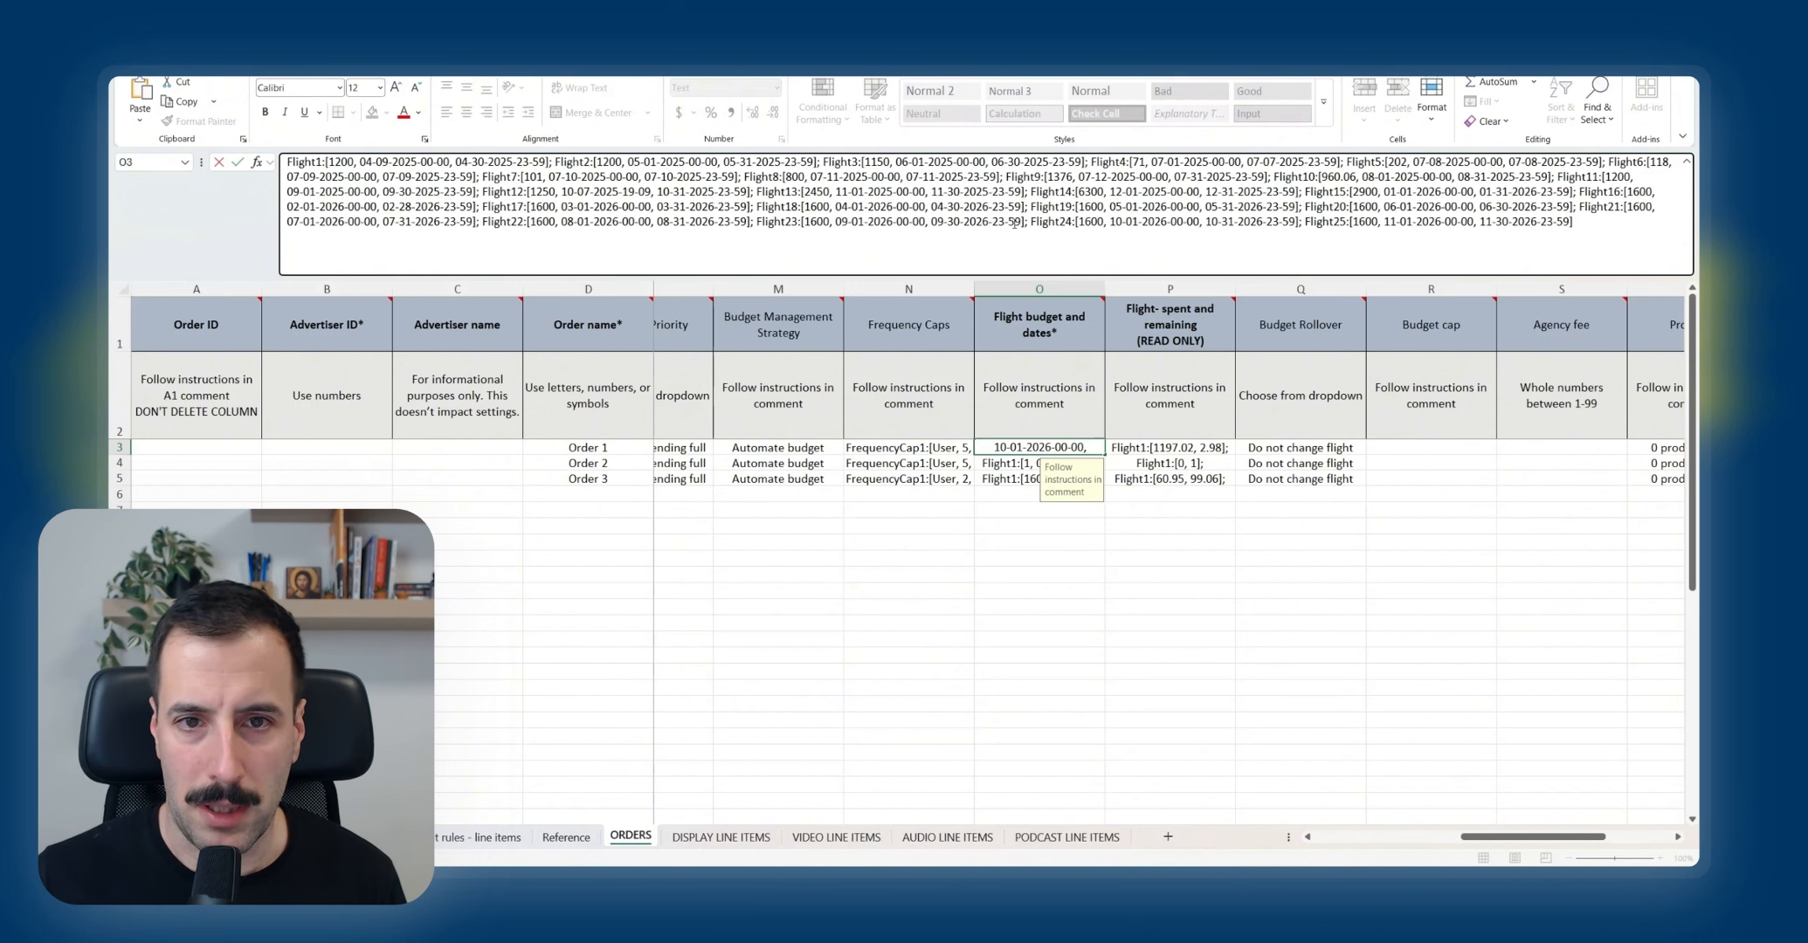
pyautogui.click(1017, 251)
pyautogui.click(1047, 235)
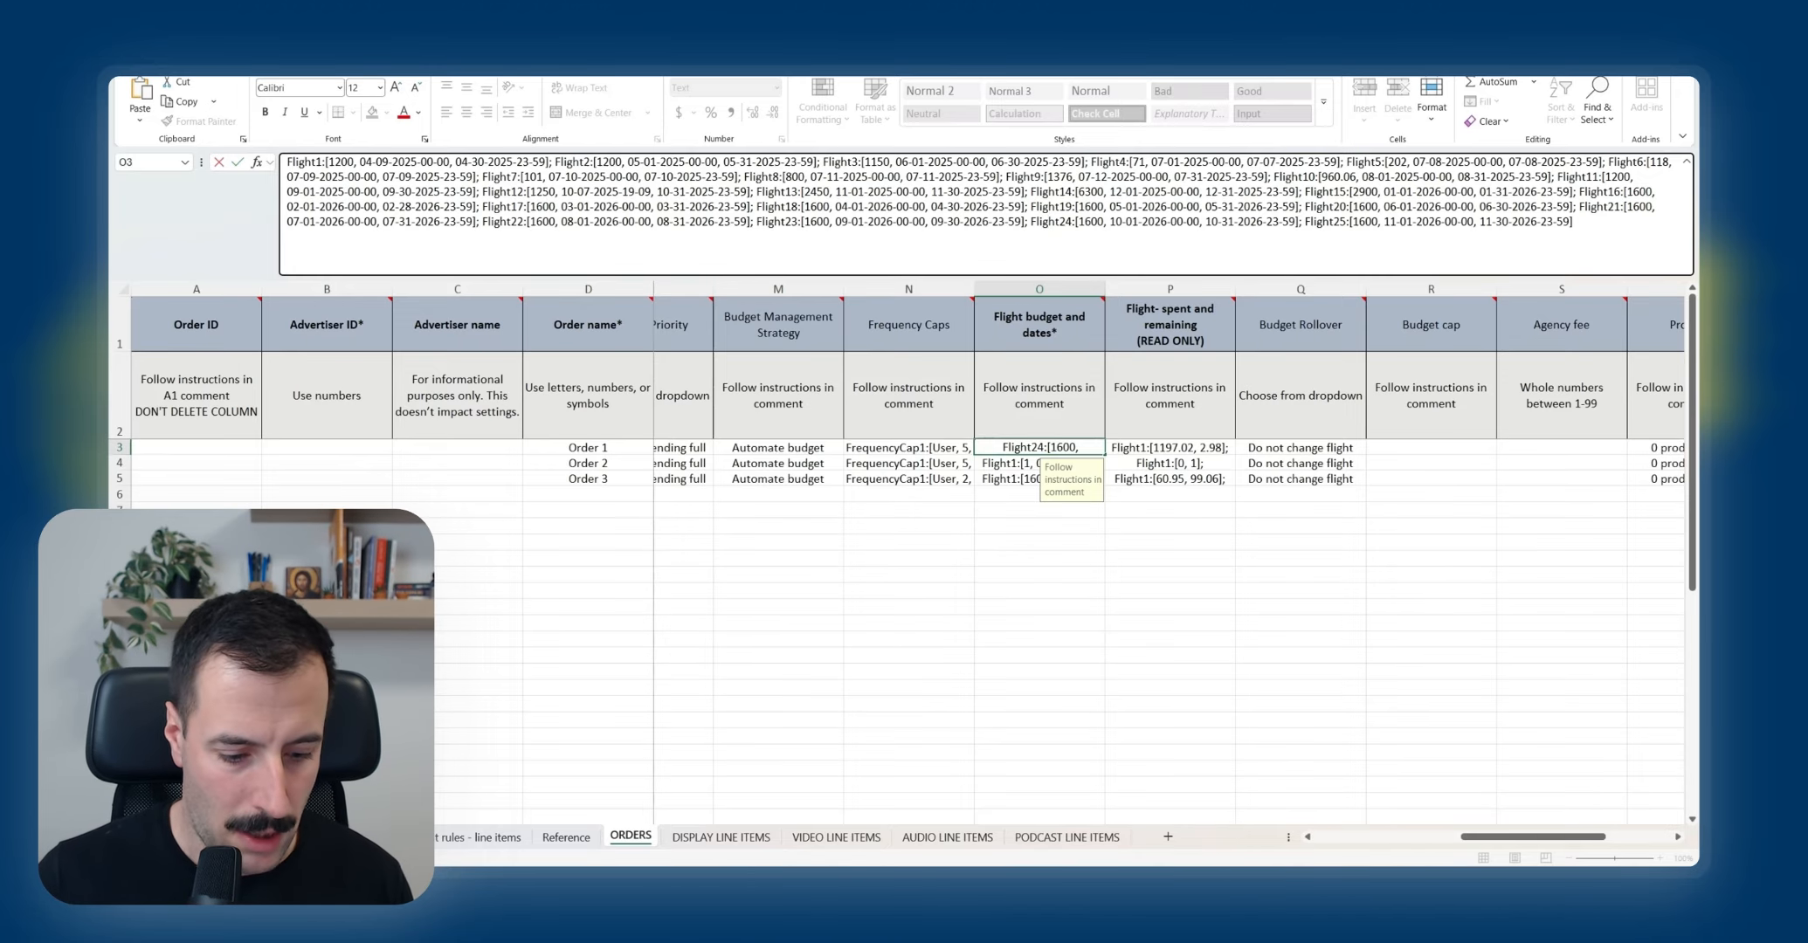
pyautogui.hotkey('alt', 'Tab')
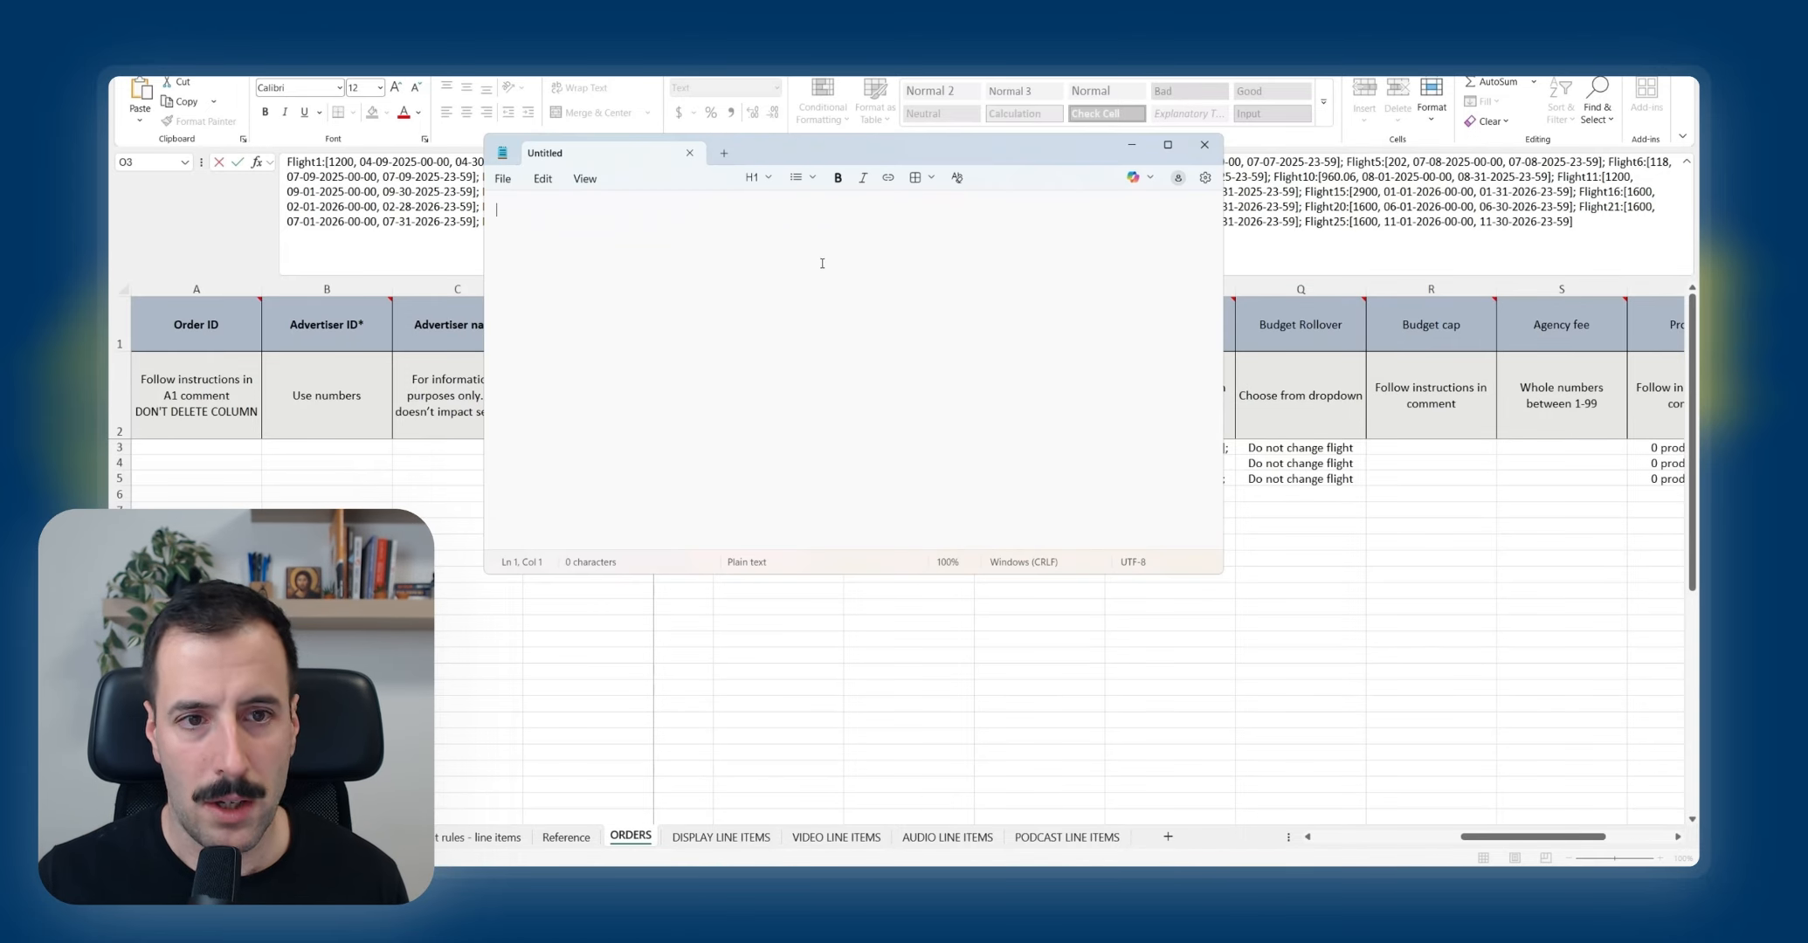
pyautogui.hotkey('ctrl', 'v')
# Step: Set the Flight16 budget to 2000 in the pasted text
pyautogui.click(841, 318)
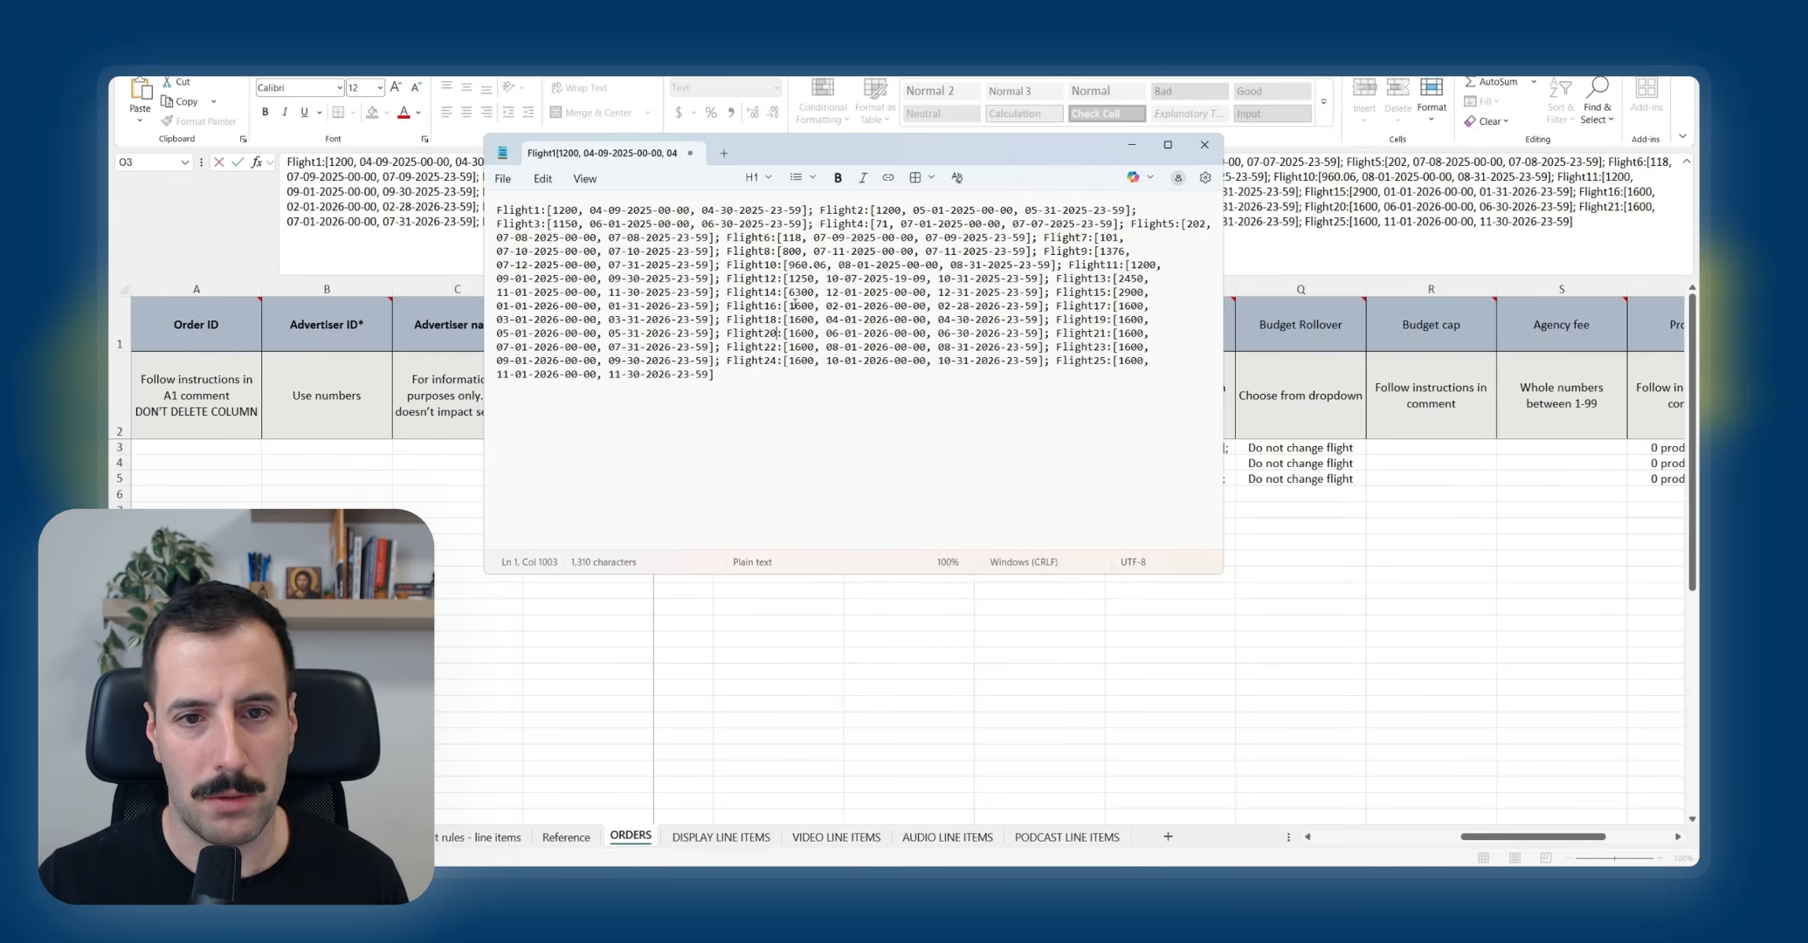
pyautogui.click(856, 307)
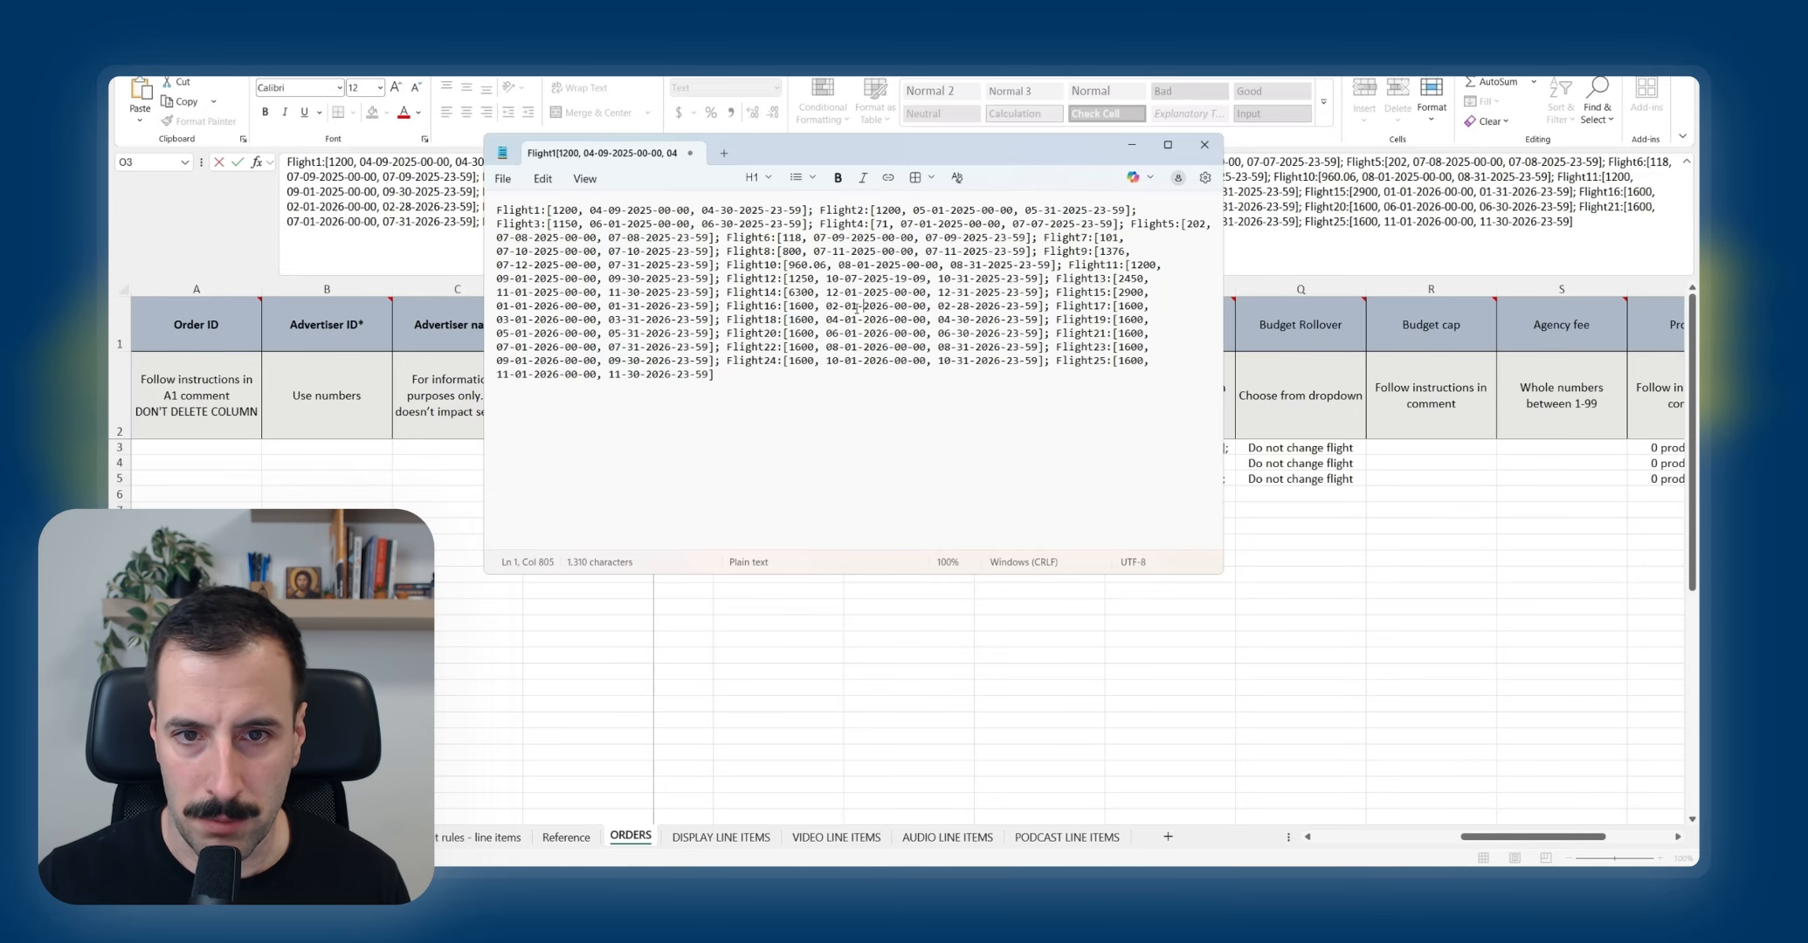
pyautogui.doubleClick(799, 307)
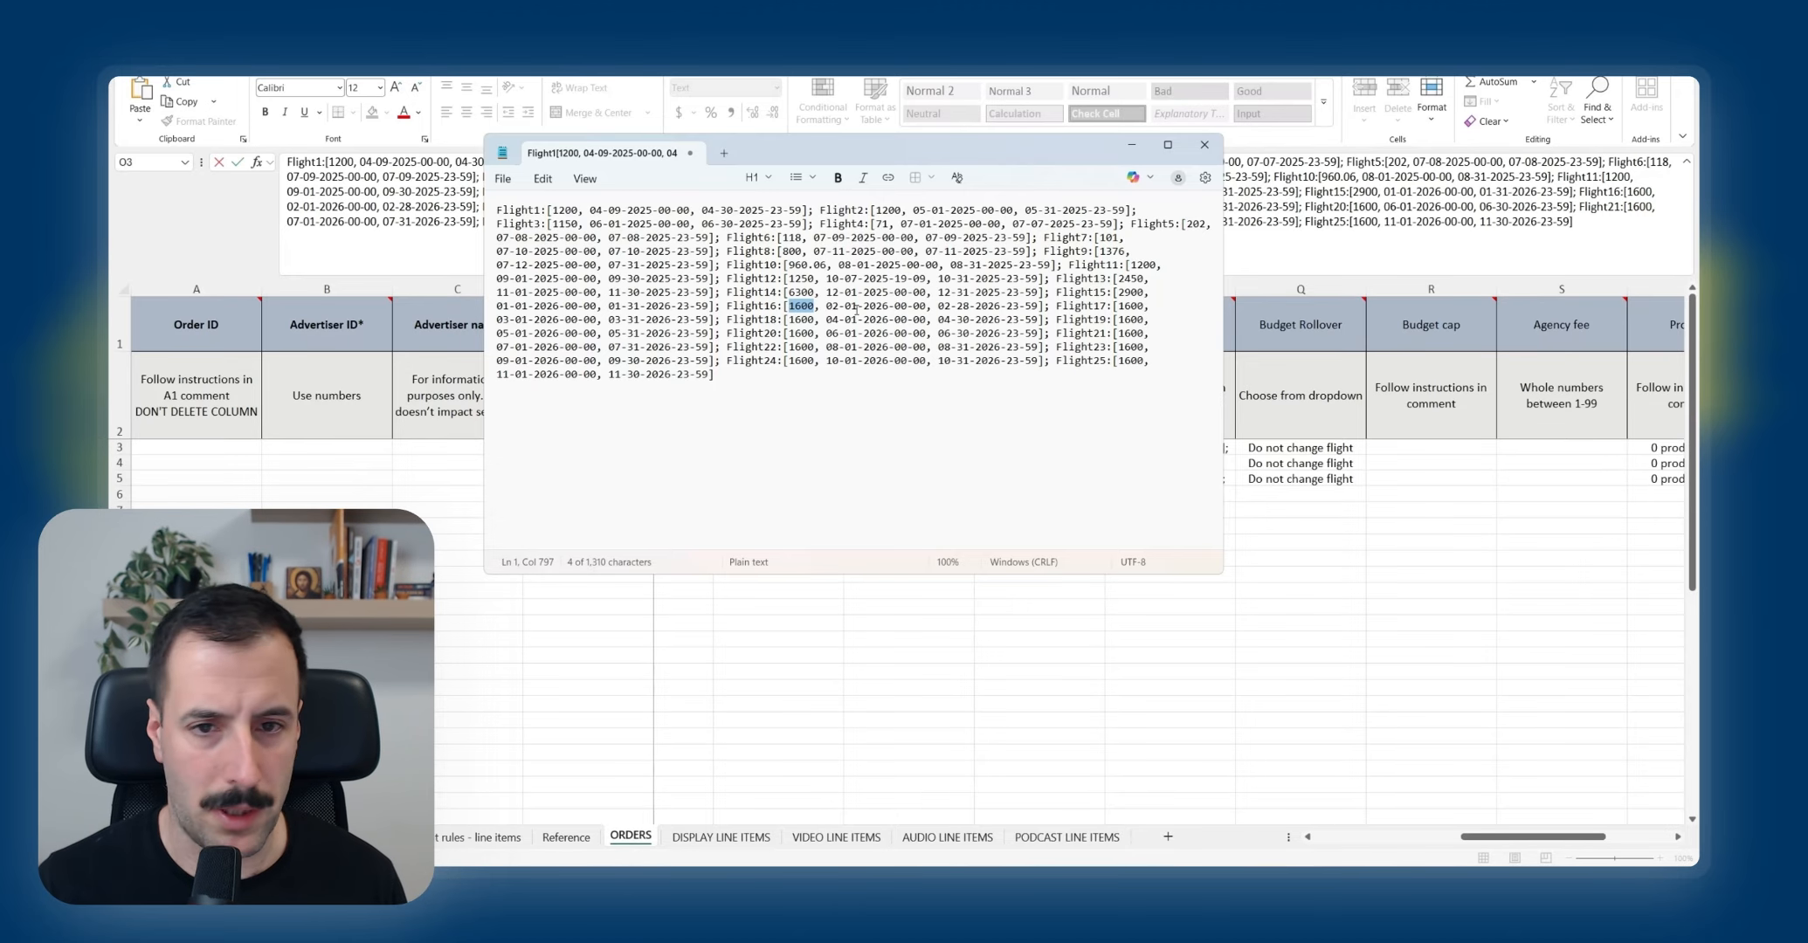
pyautogui.write('2000')
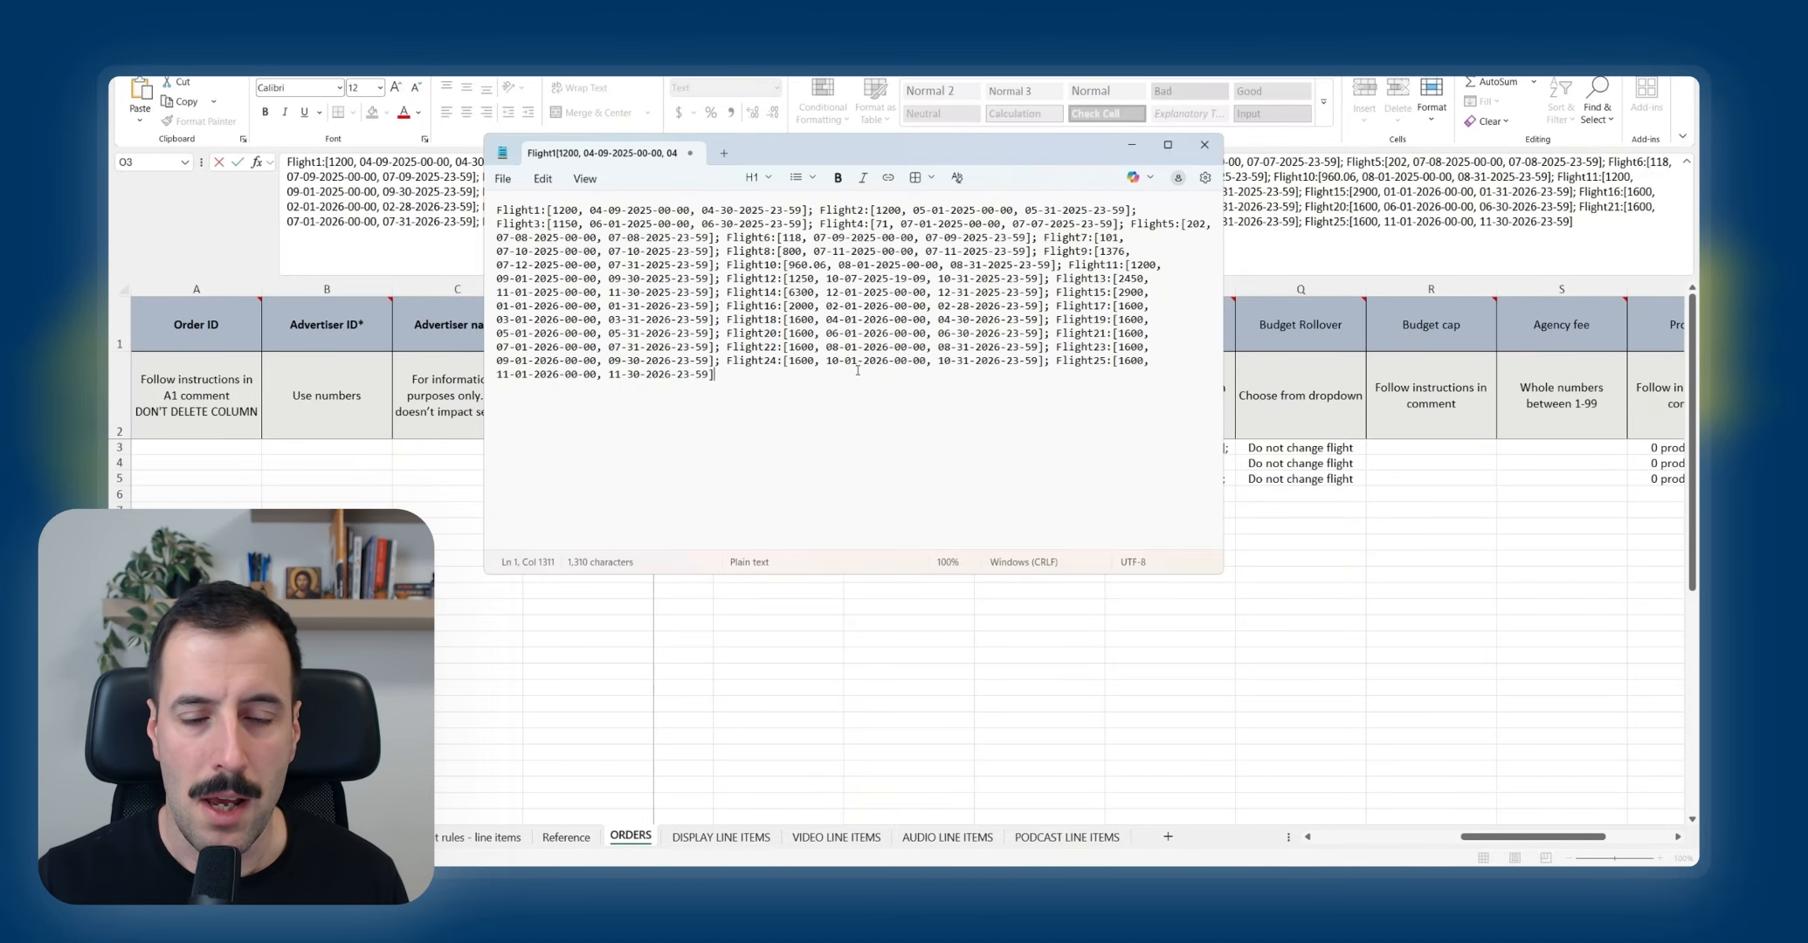
# Step: Replace all remaining 1600 budgets with 2000 in the flight text, and close the find and replace box
pyautogui.hotkey('ctrl', 'h')
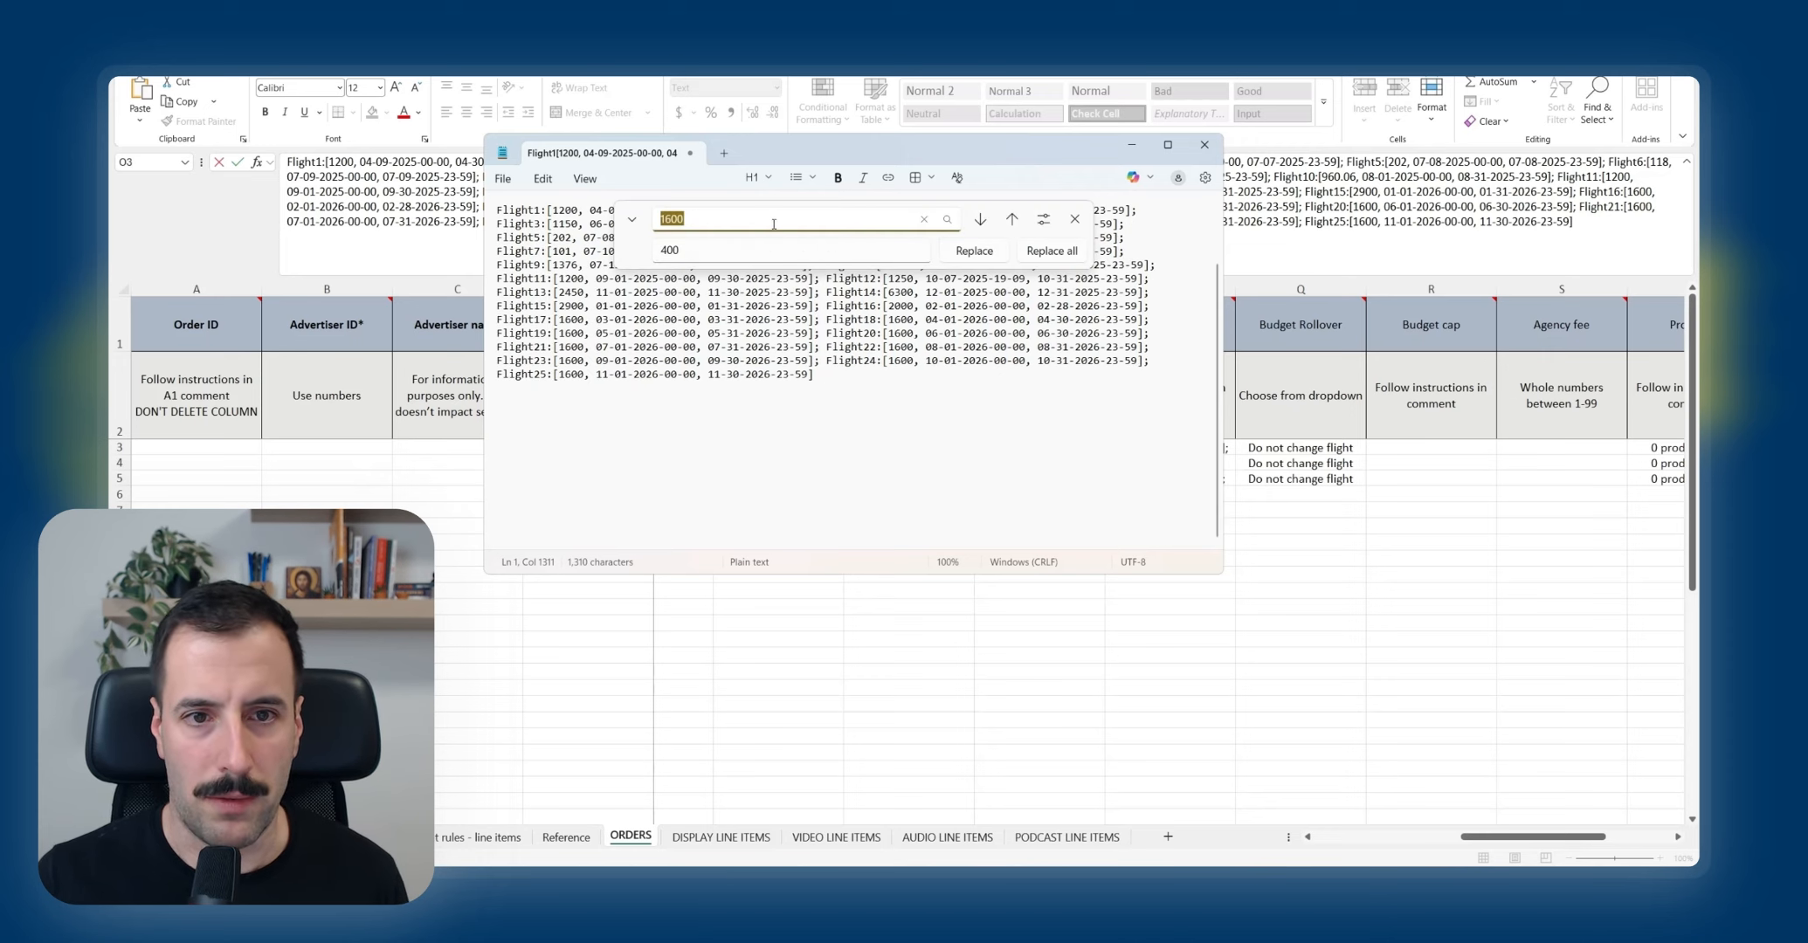
pyautogui.click(687, 220)
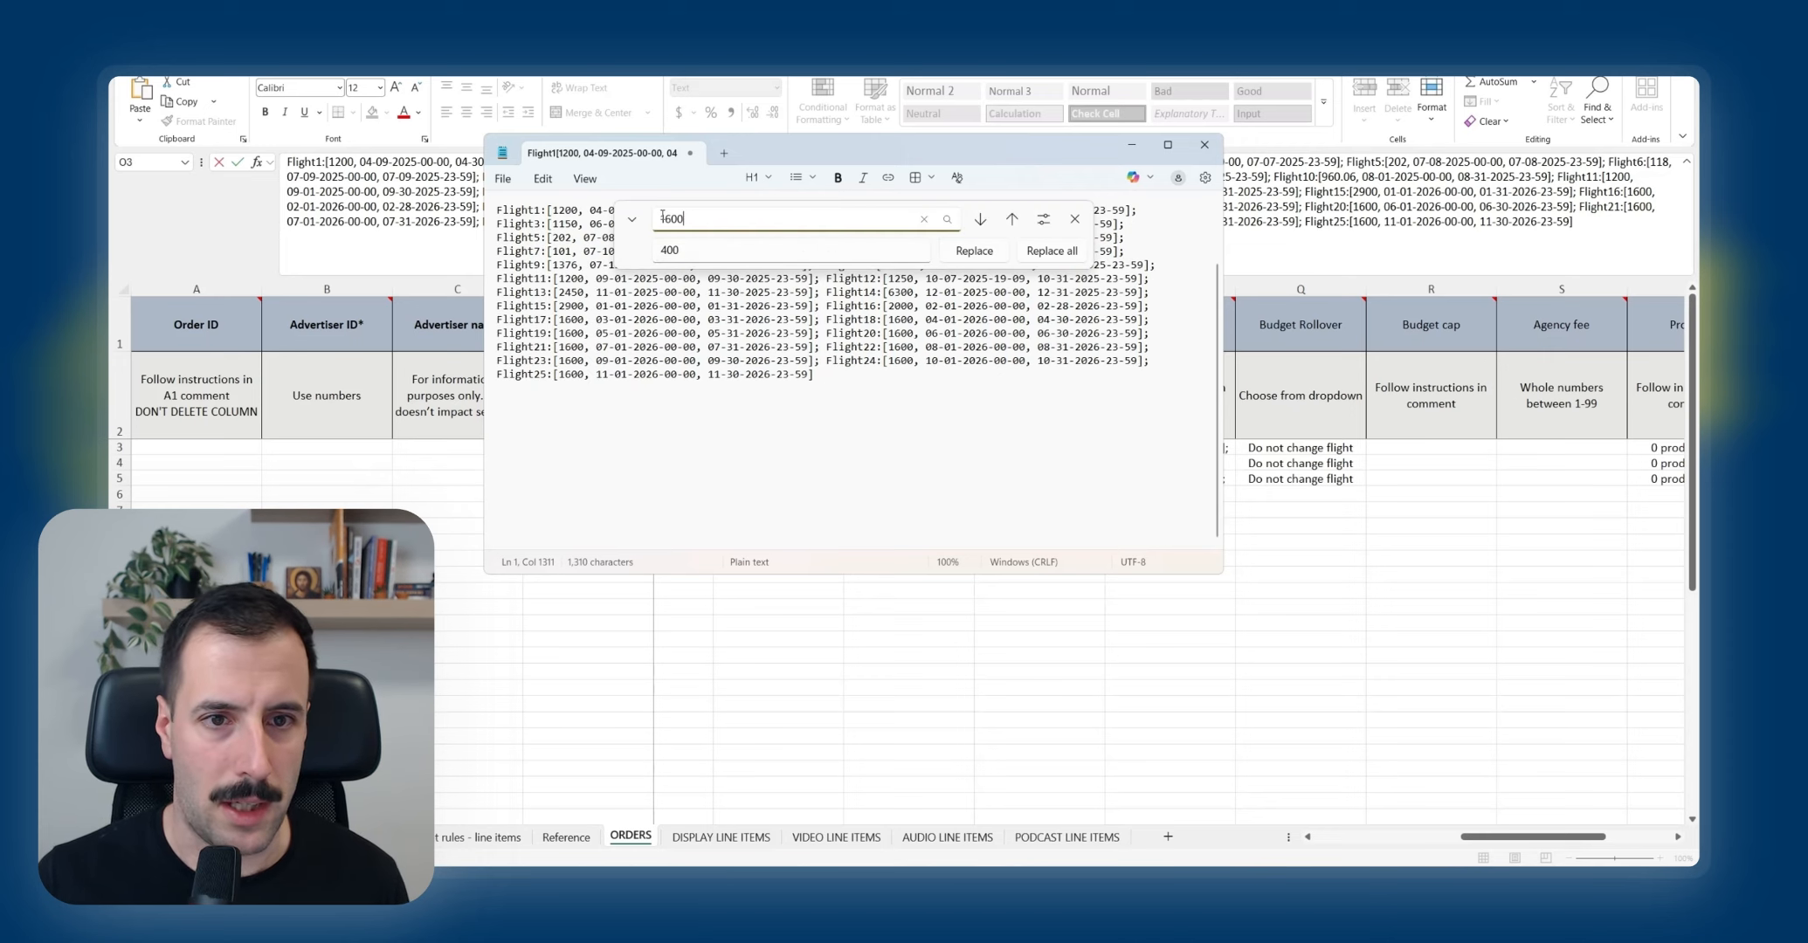
pyautogui.doubleClick(696, 251)
pyautogui.write('2000')
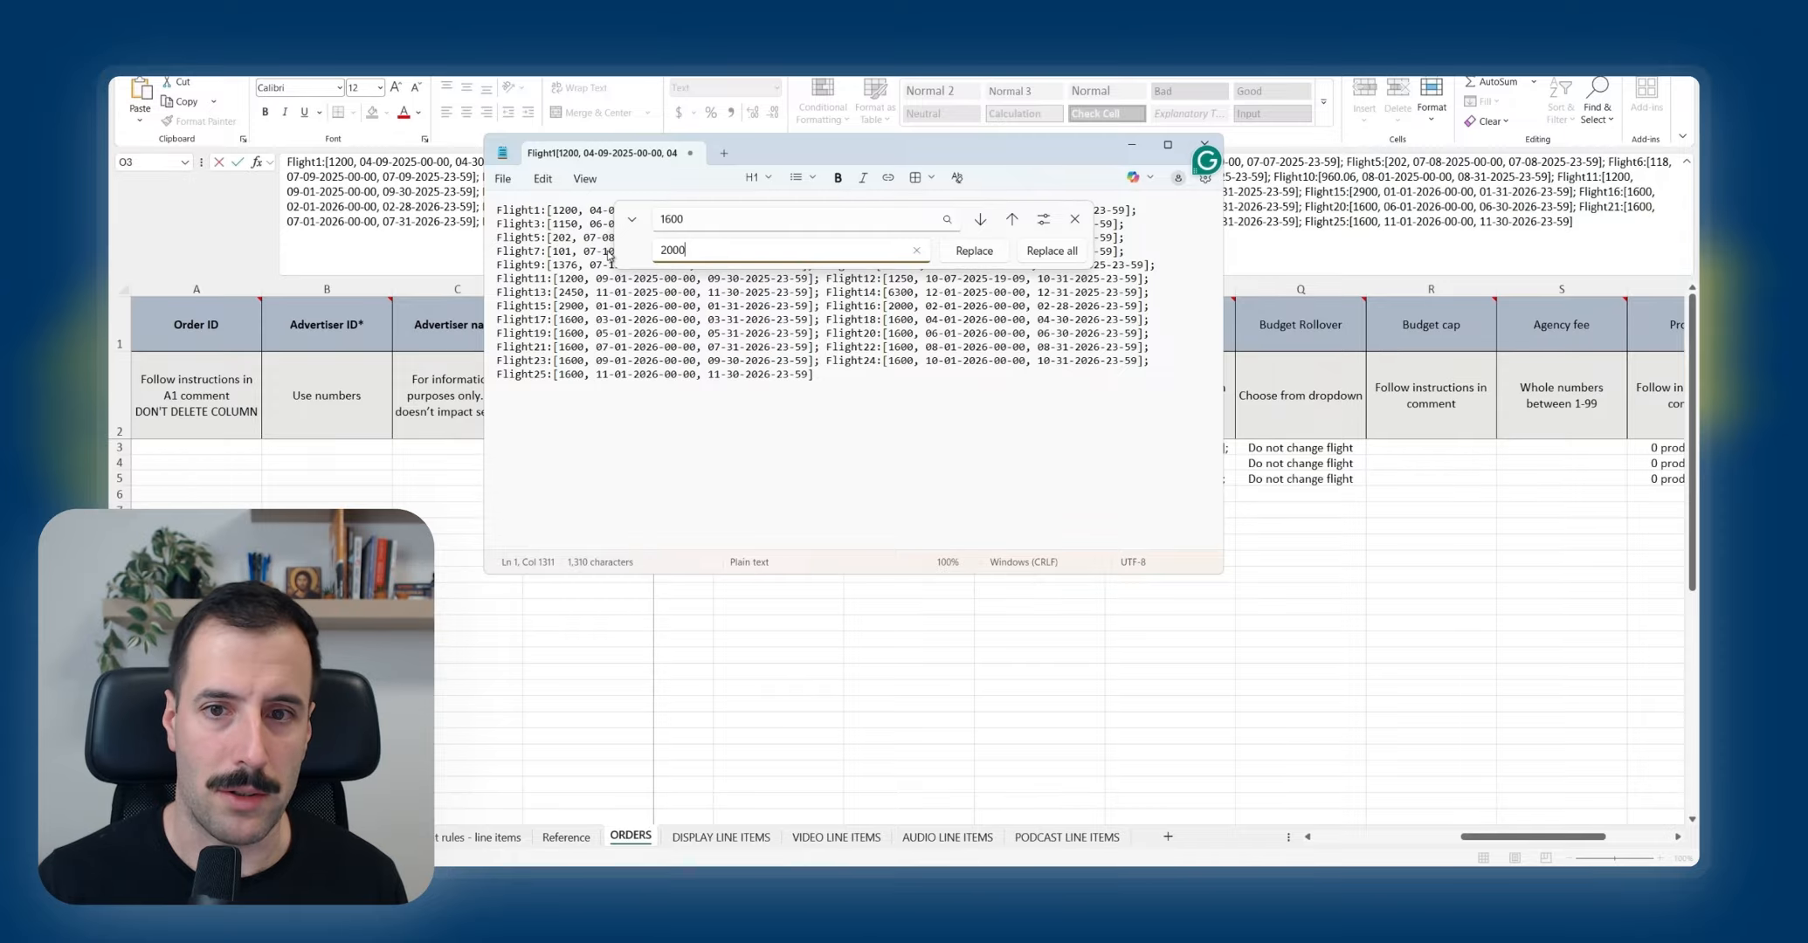
pyautogui.click(1049, 251)
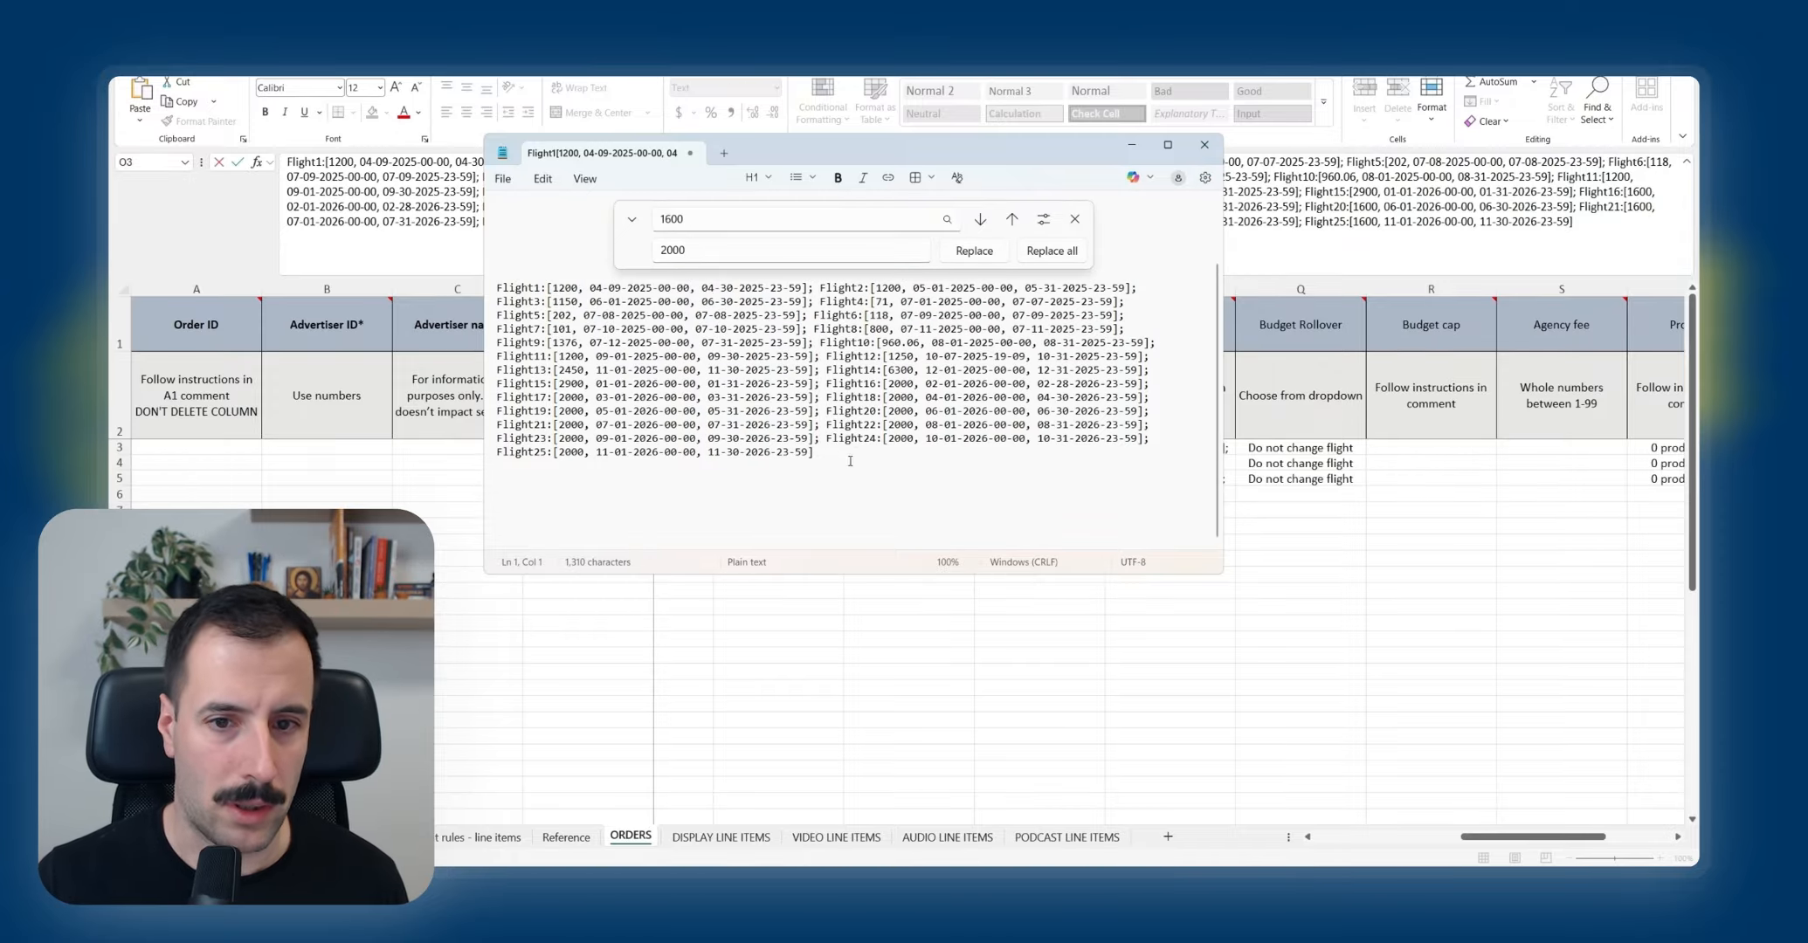
pyautogui.click(1074, 219)
# Step: Copy the entire updated flight text and minimize Notepad to return to the Excel workbook
pyautogui.hotkey('ctrl', 'a')
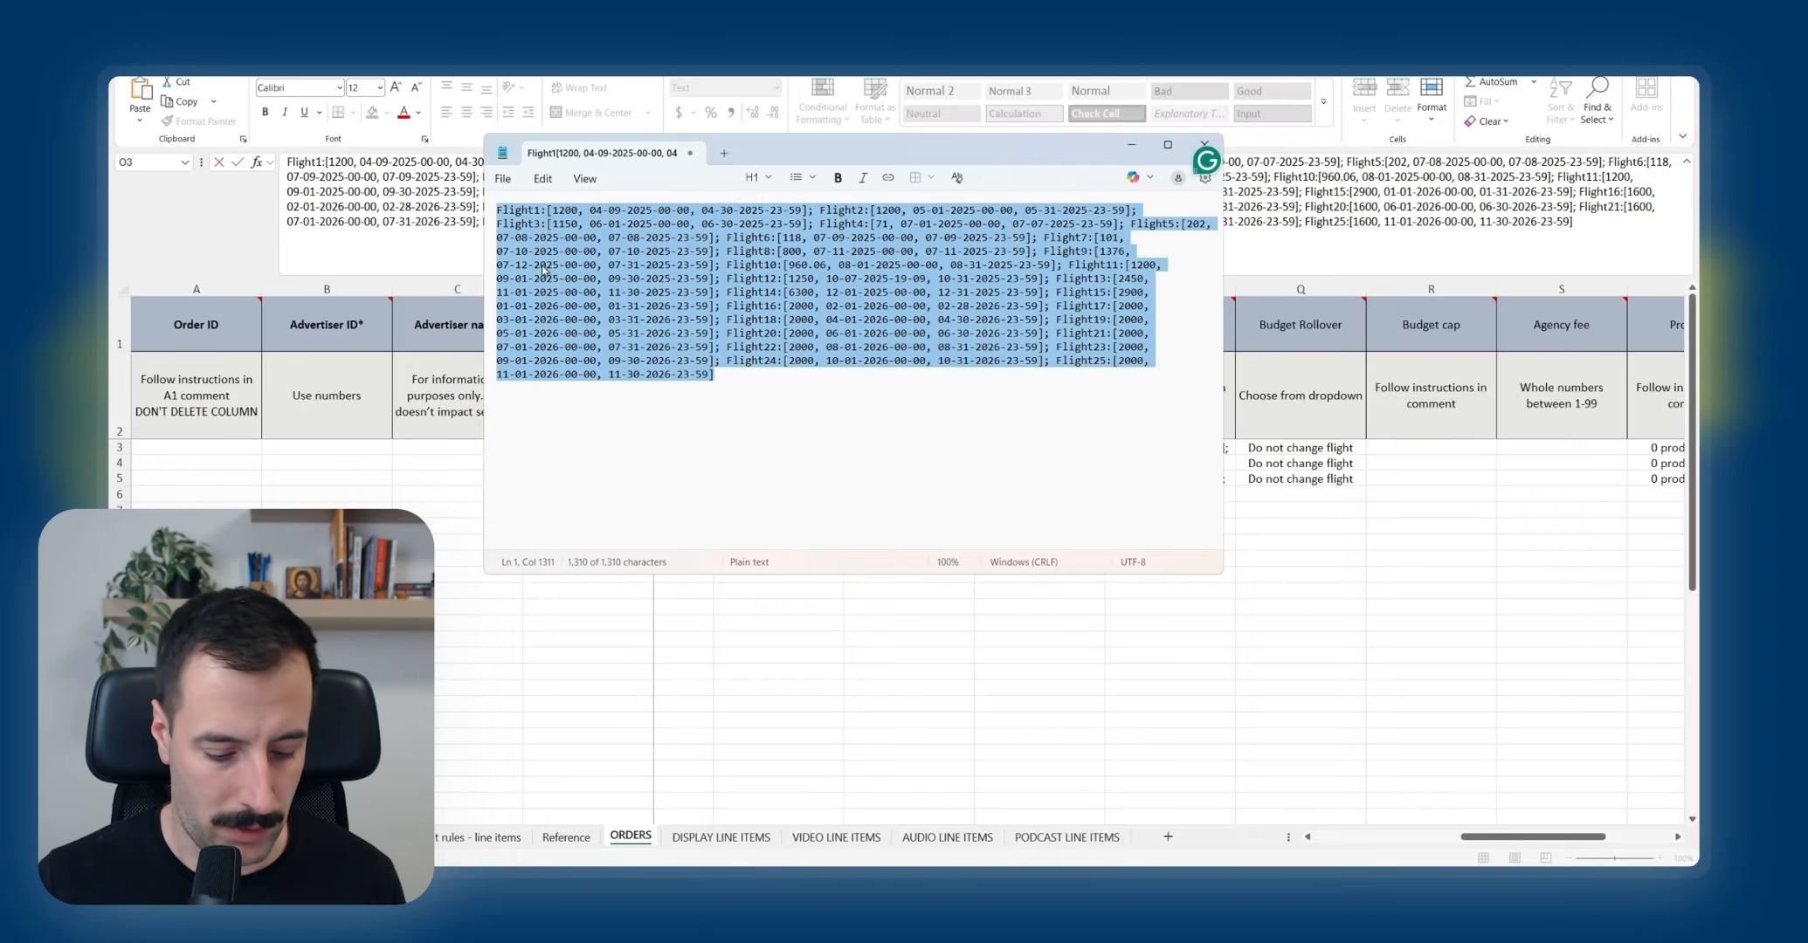
pyautogui.click(728, 375)
pyautogui.click(1130, 146)
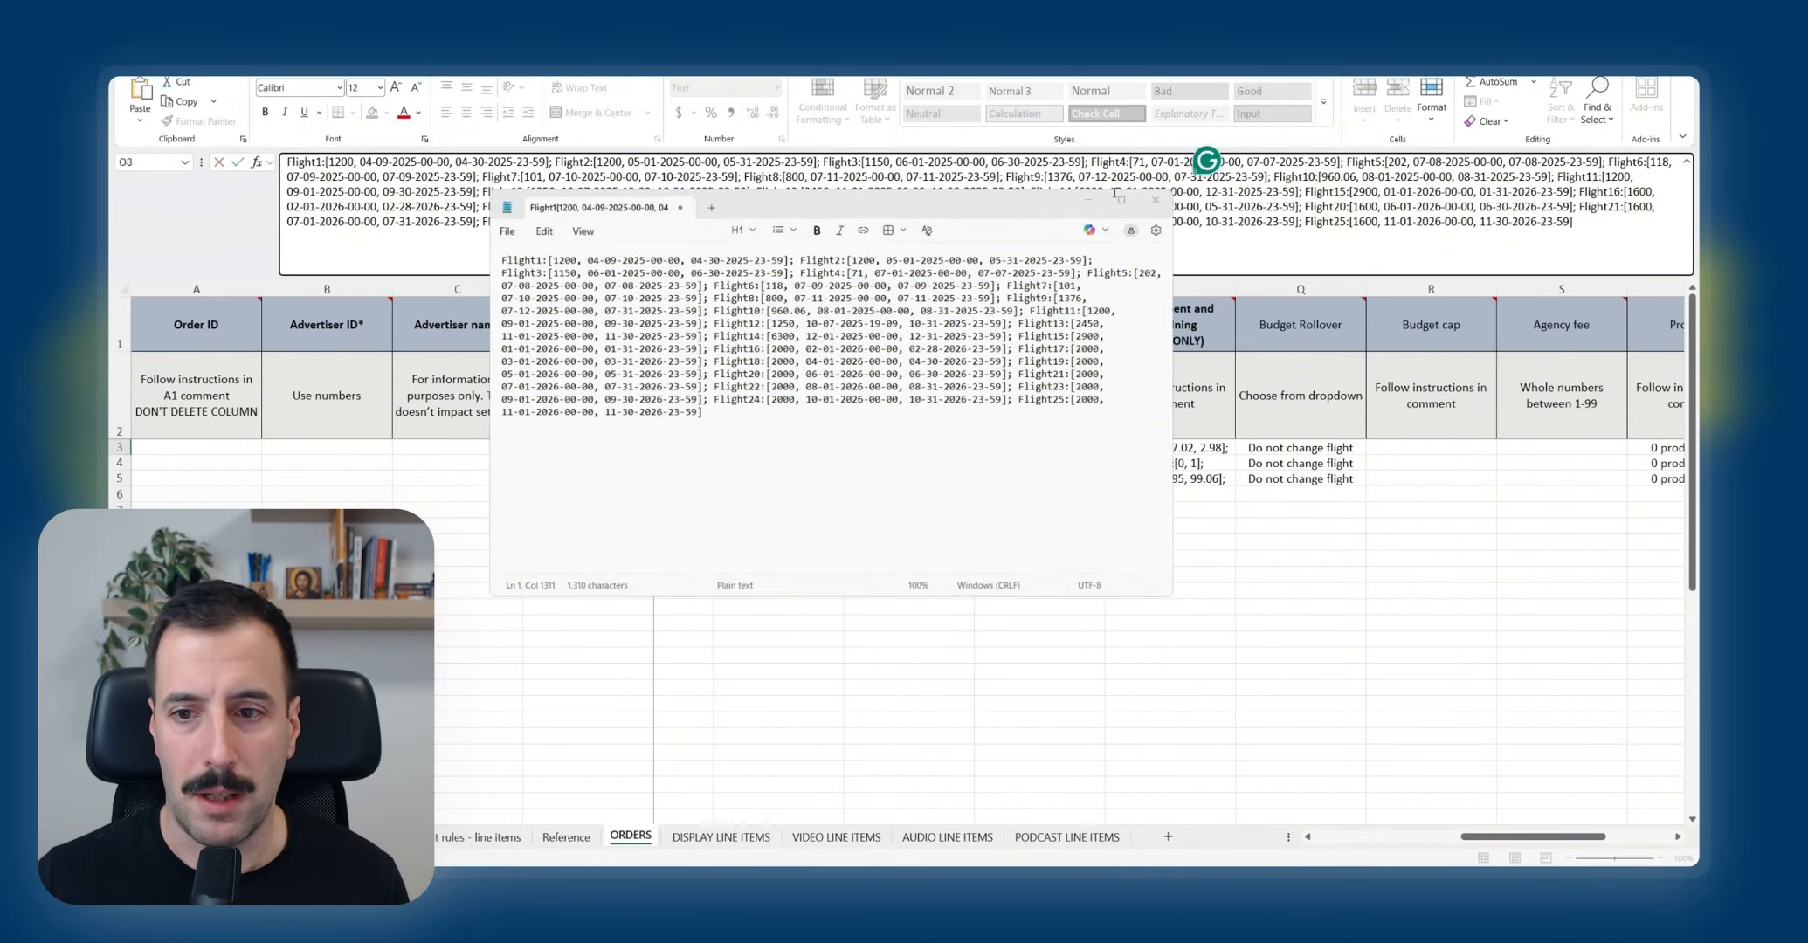
# Step: Examine the Flight budget and dates cells of Order 1, Order 2 and Order 3 in the ORDERS sheet
pyautogui.click(1012, 477)
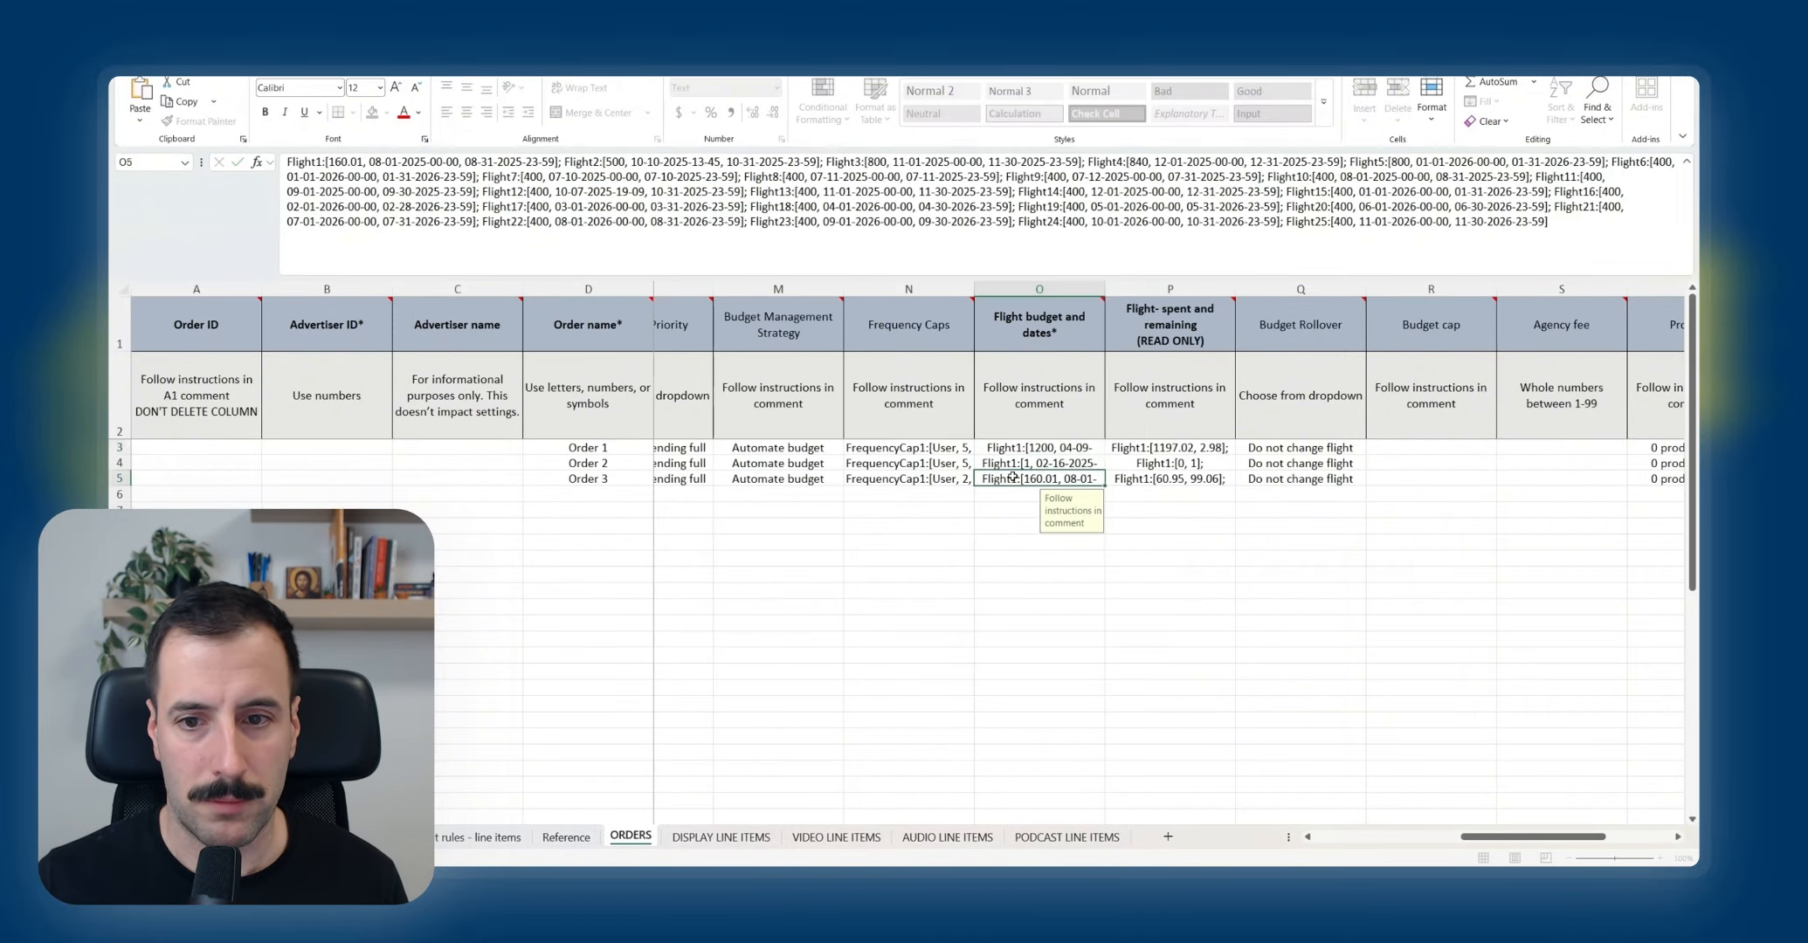
pyautogui.click(1014, 447)
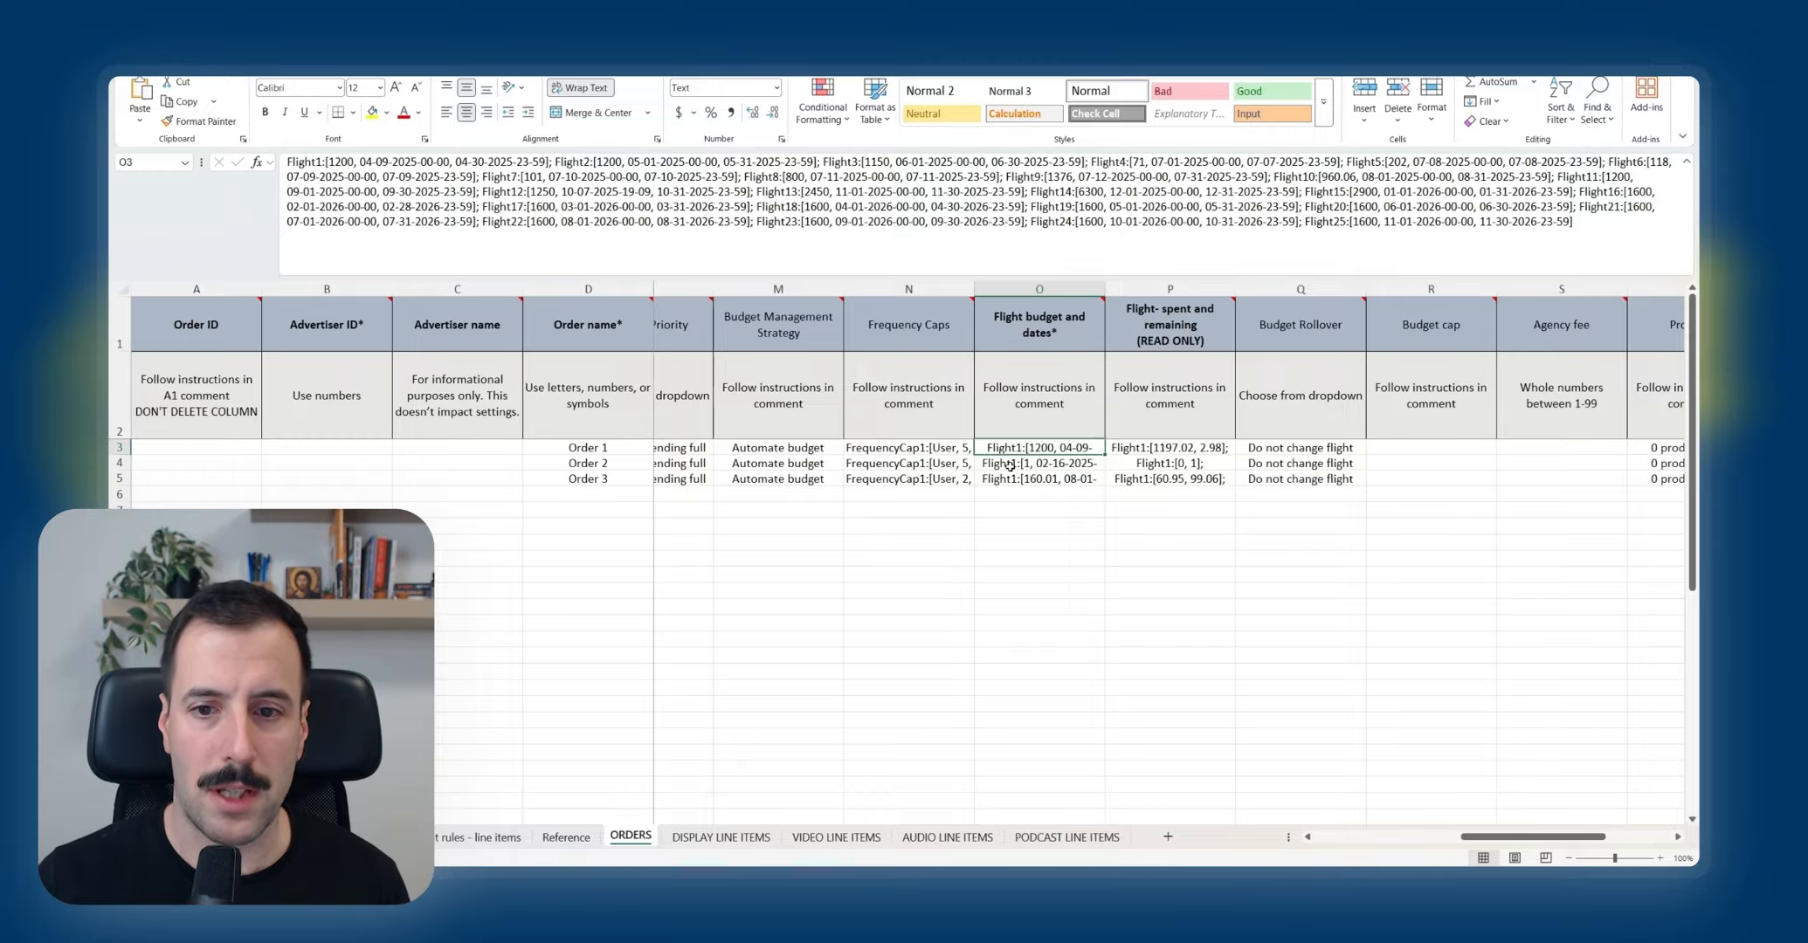
pyautogui.click(1047, 477)
pyautogui.click(1034, 464)
pyautogui.click(1037, 449)
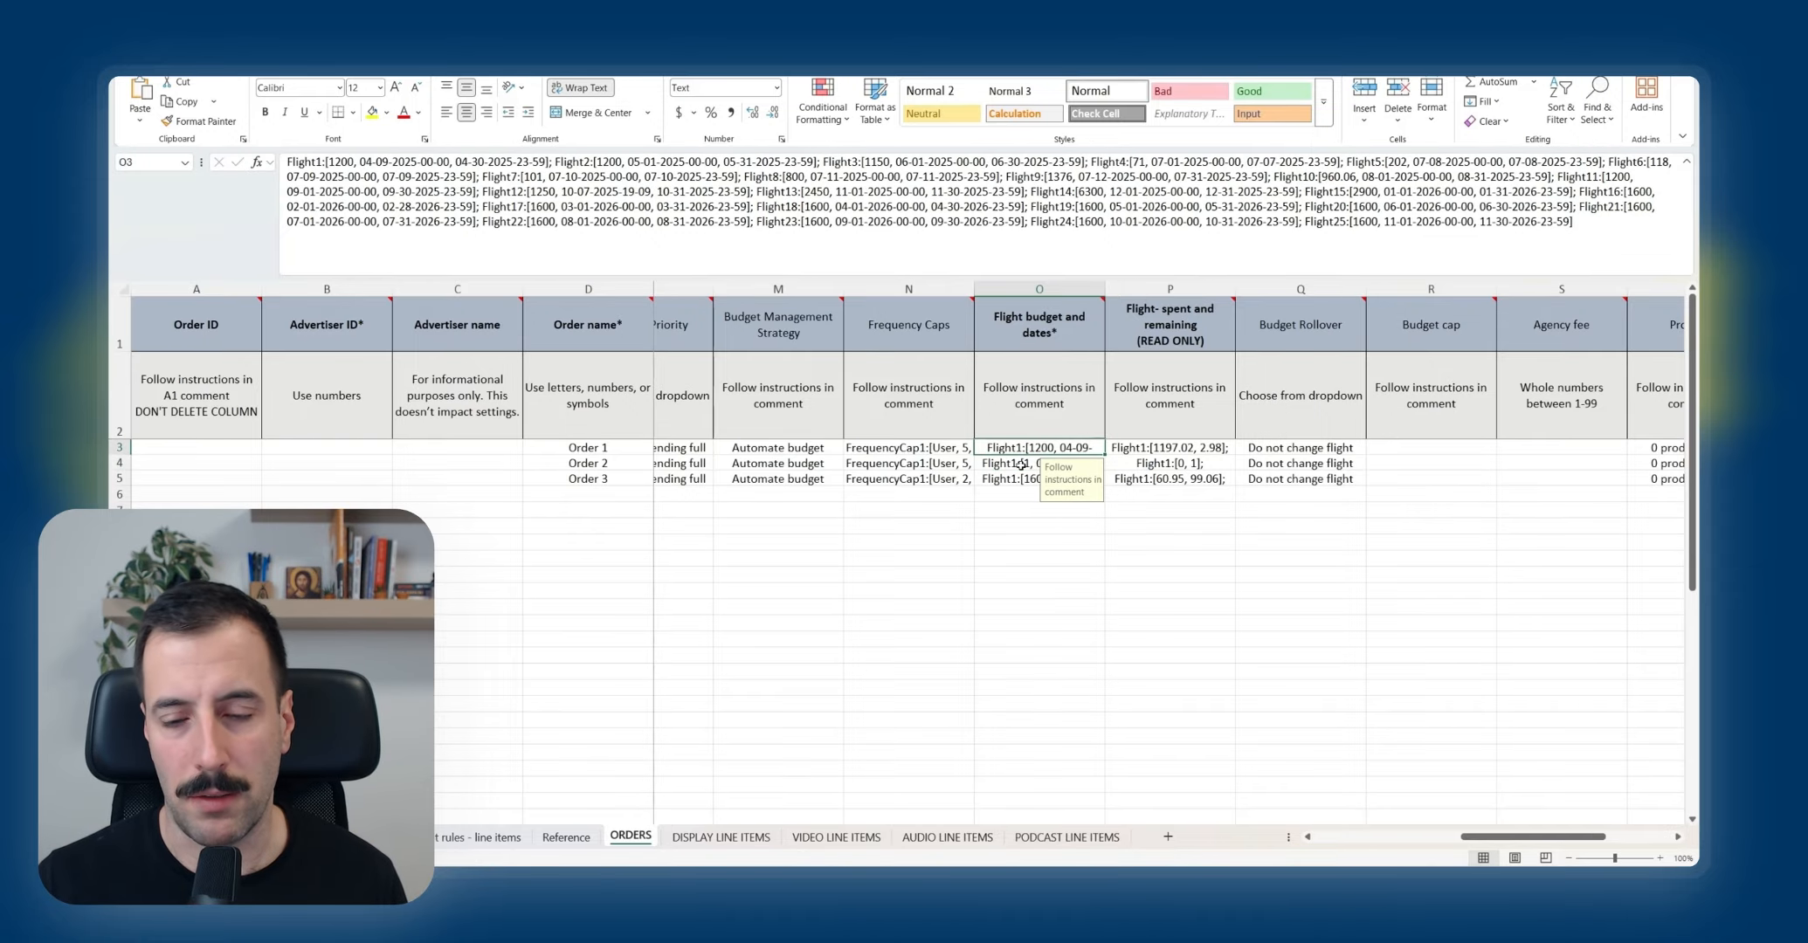
pyautogui.click(1021, 466)
pyautogui.click(1017, 480)
pyautogui.click(1018, 466)
pyautogui.click(1021, 451)
pyautogui.click(1019, 465)
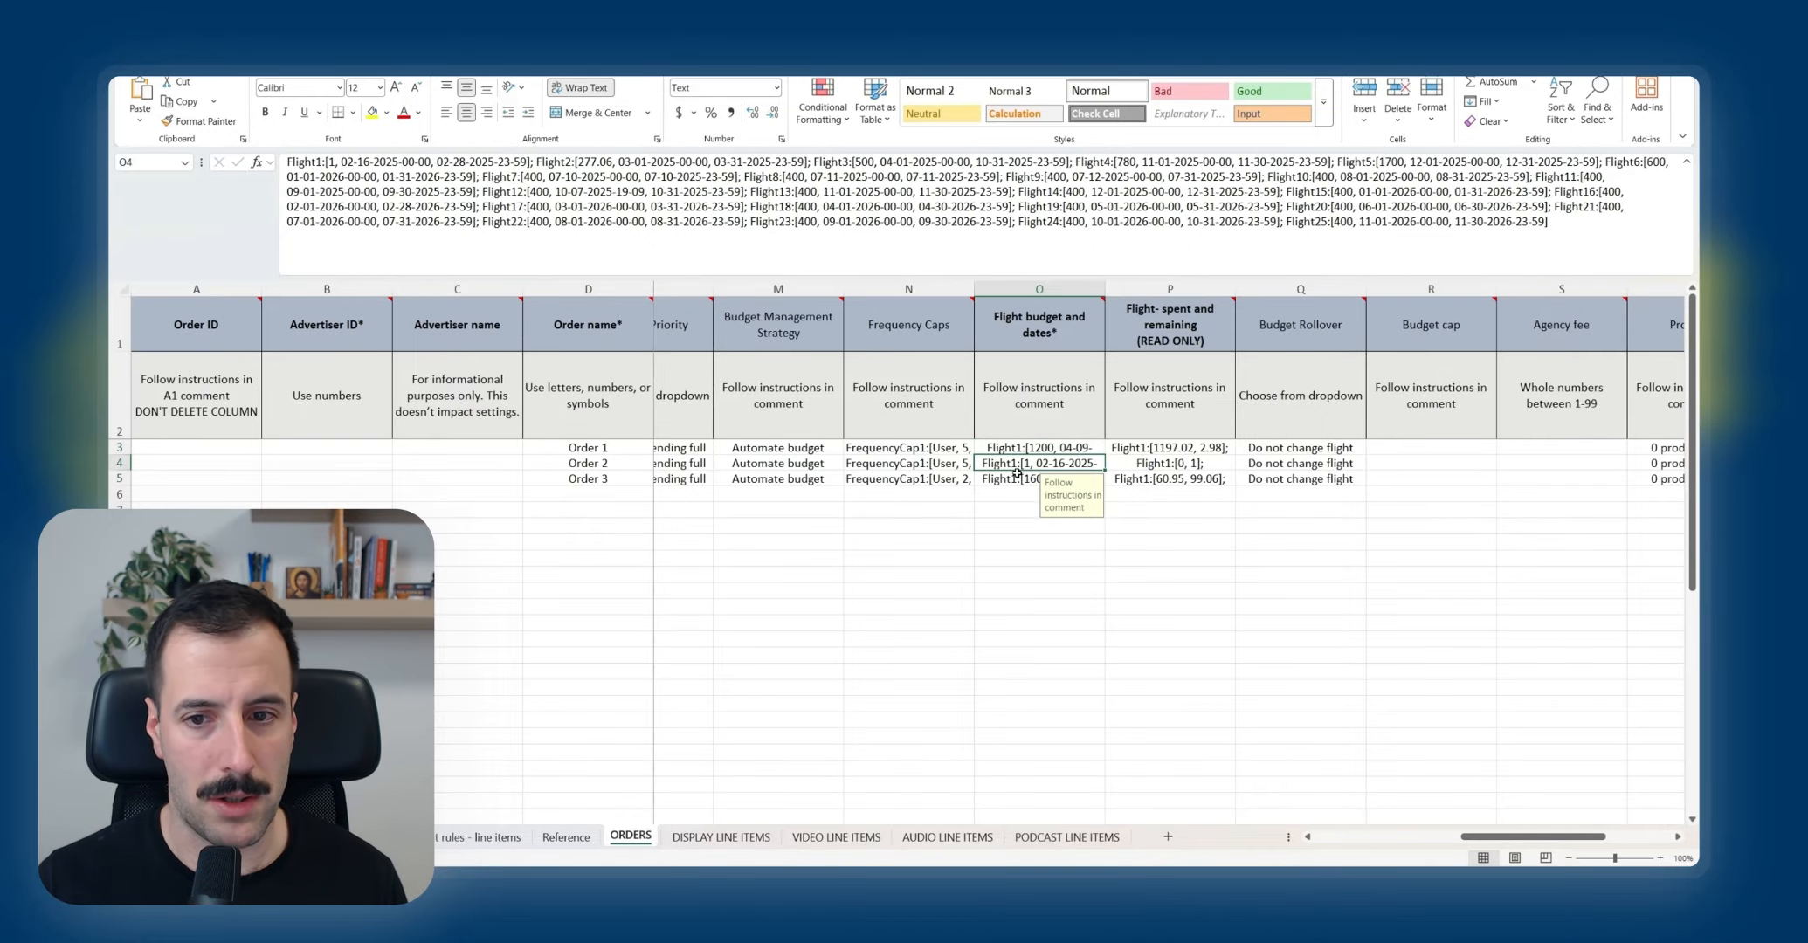
pyautogui.click(1017, 479)
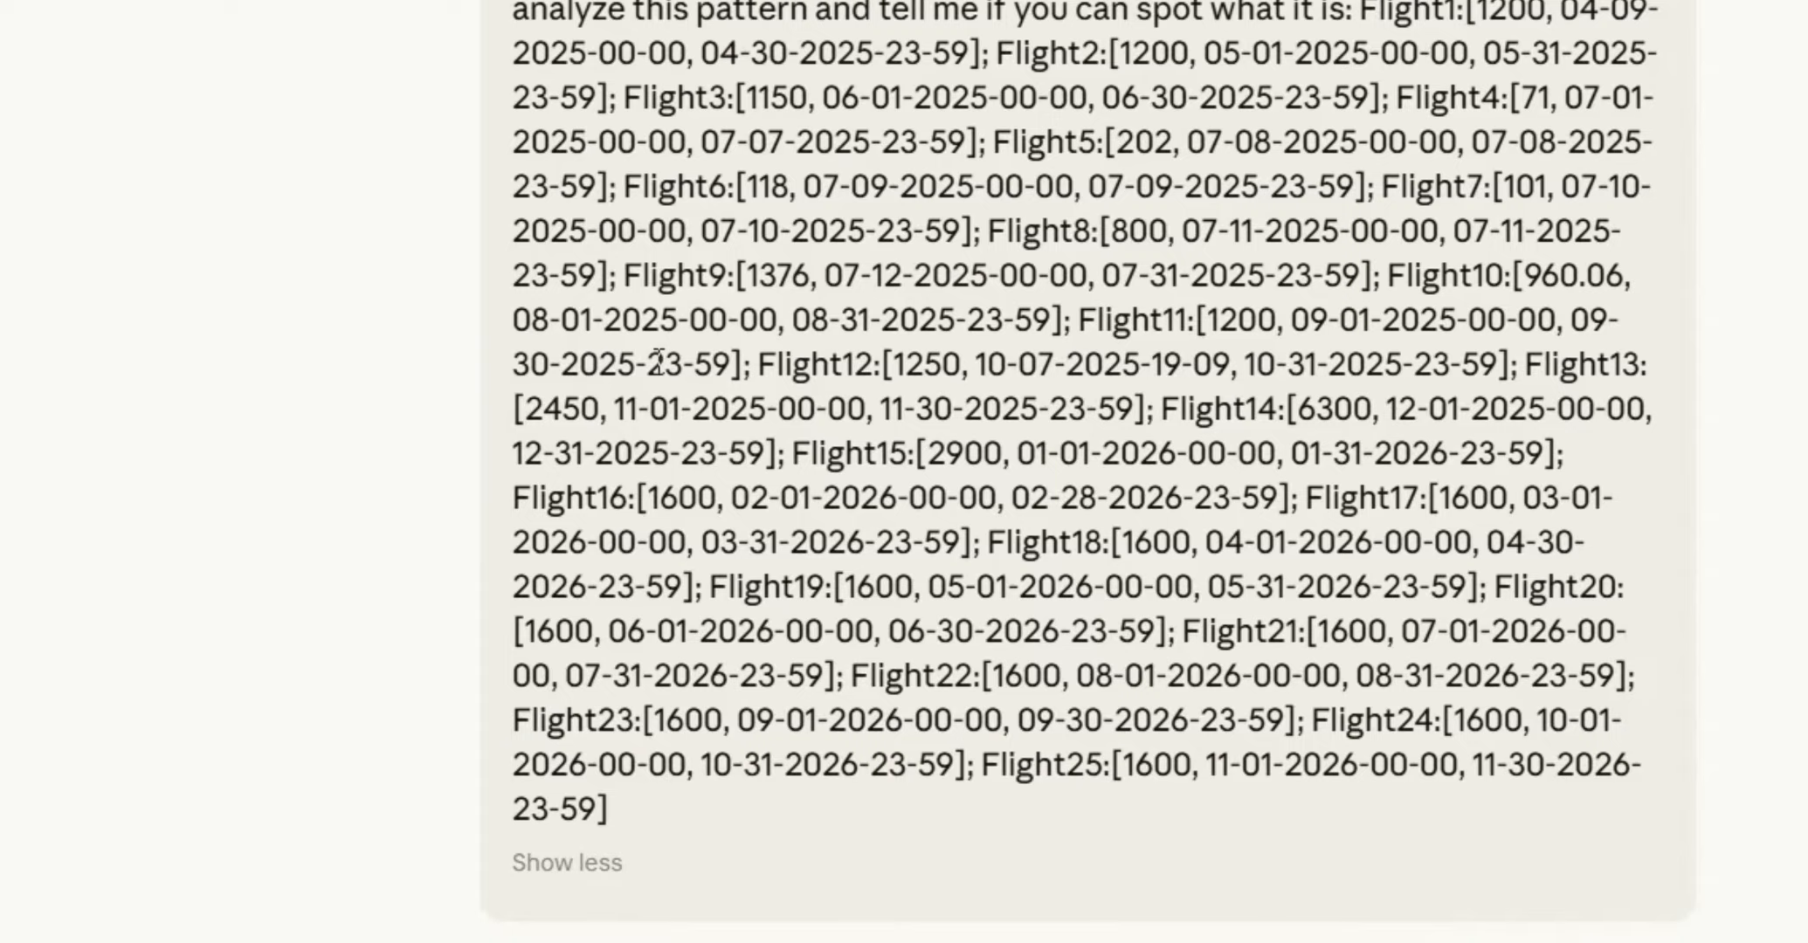
# Step: Review the flight text submitted to Claude for pattern analysis and the key observations in its reply
pyautogui.scroll(2, 658, 362)
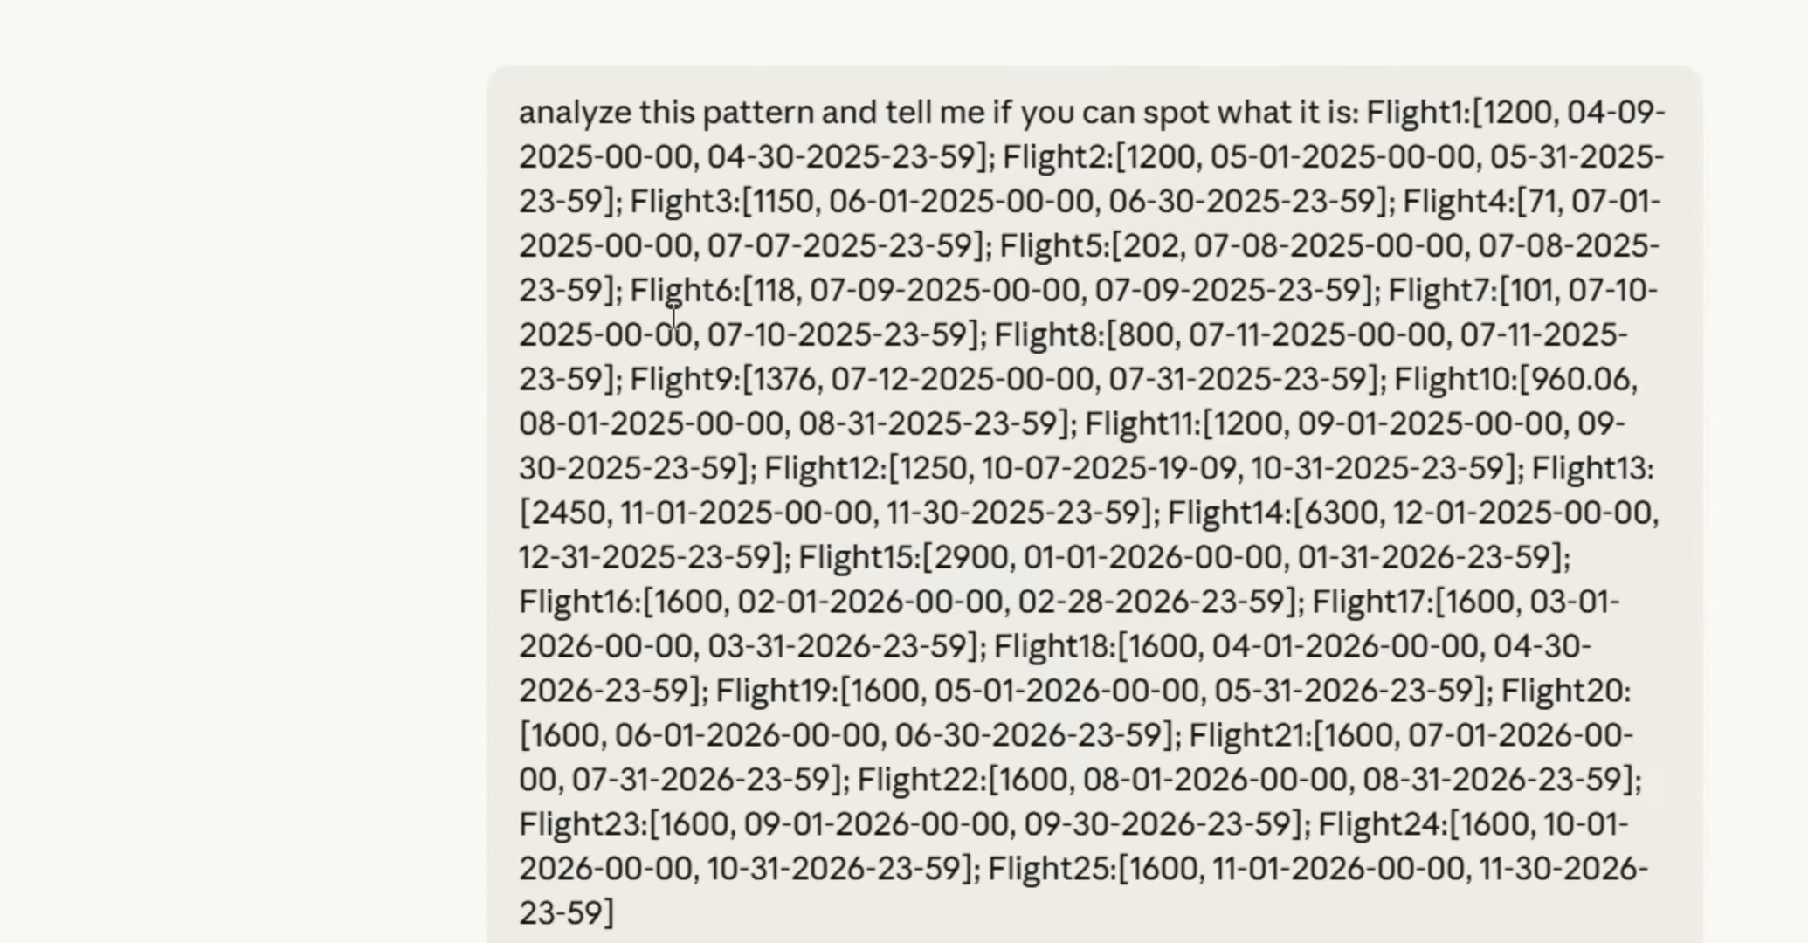
pyautogui.moveTo(1363, 162); pyautogui.dragTo(1377, 942)
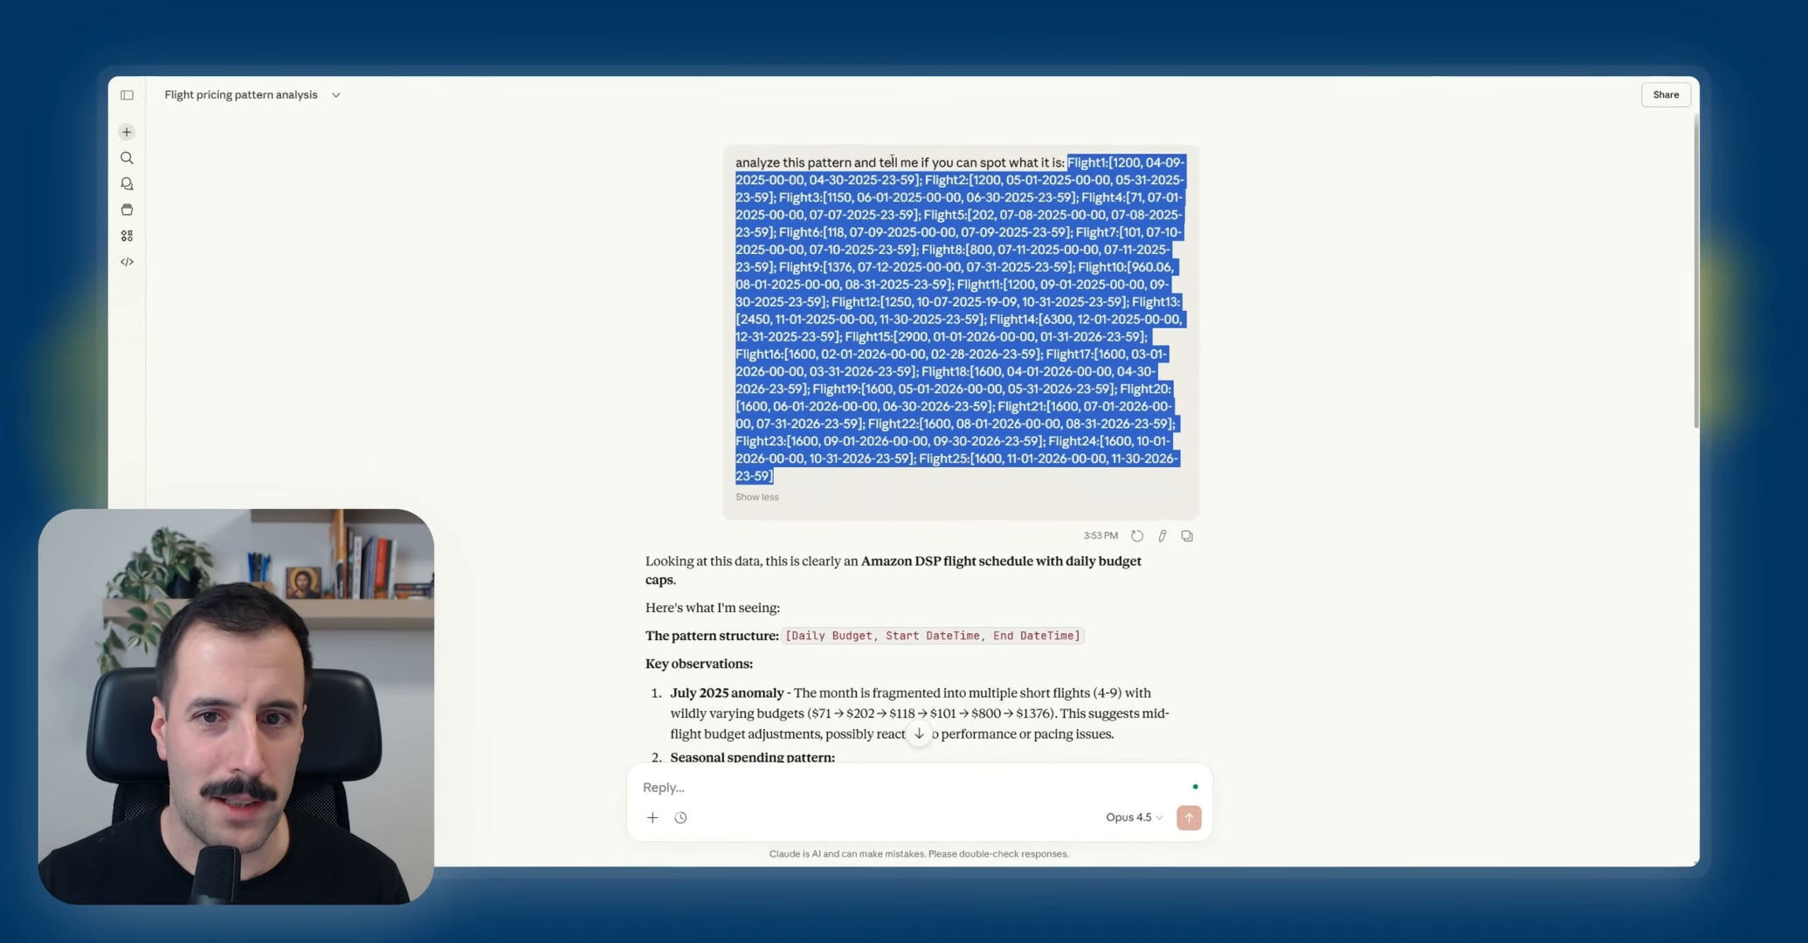
pyautogui.scroll(-3, 962, 373)
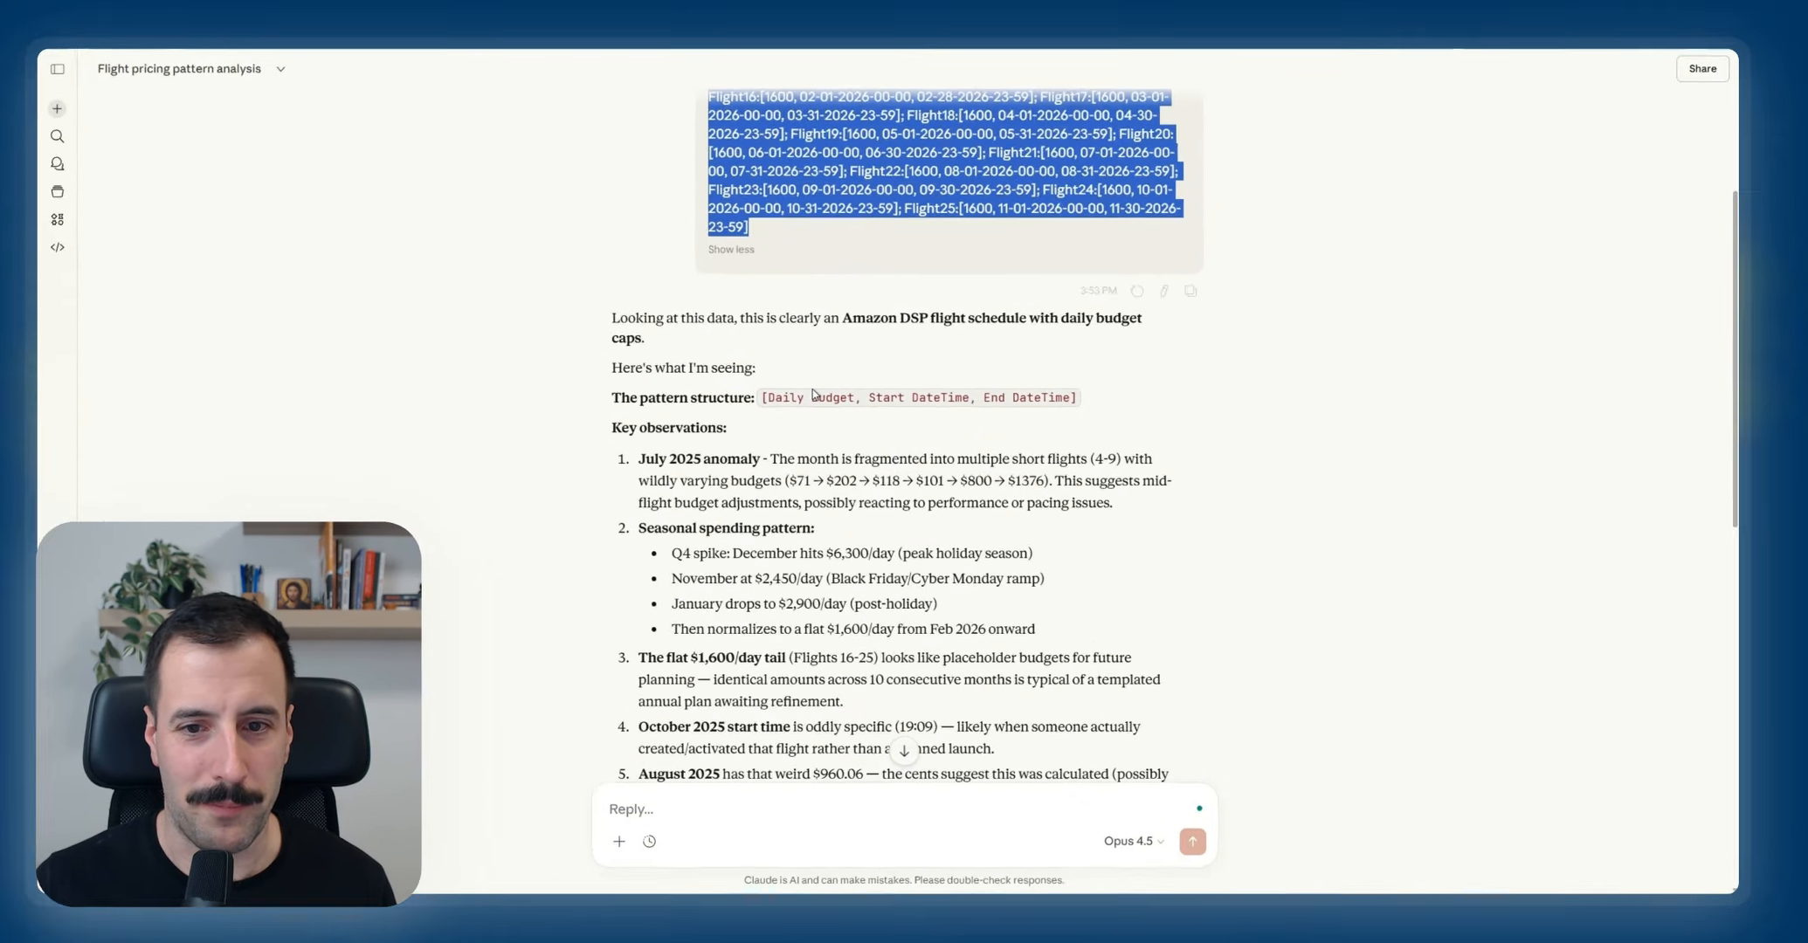
pyautogui.click(1019, 510)
pyautogui.moveTo(678, 329); pyautogui.dragTo(810, 330)
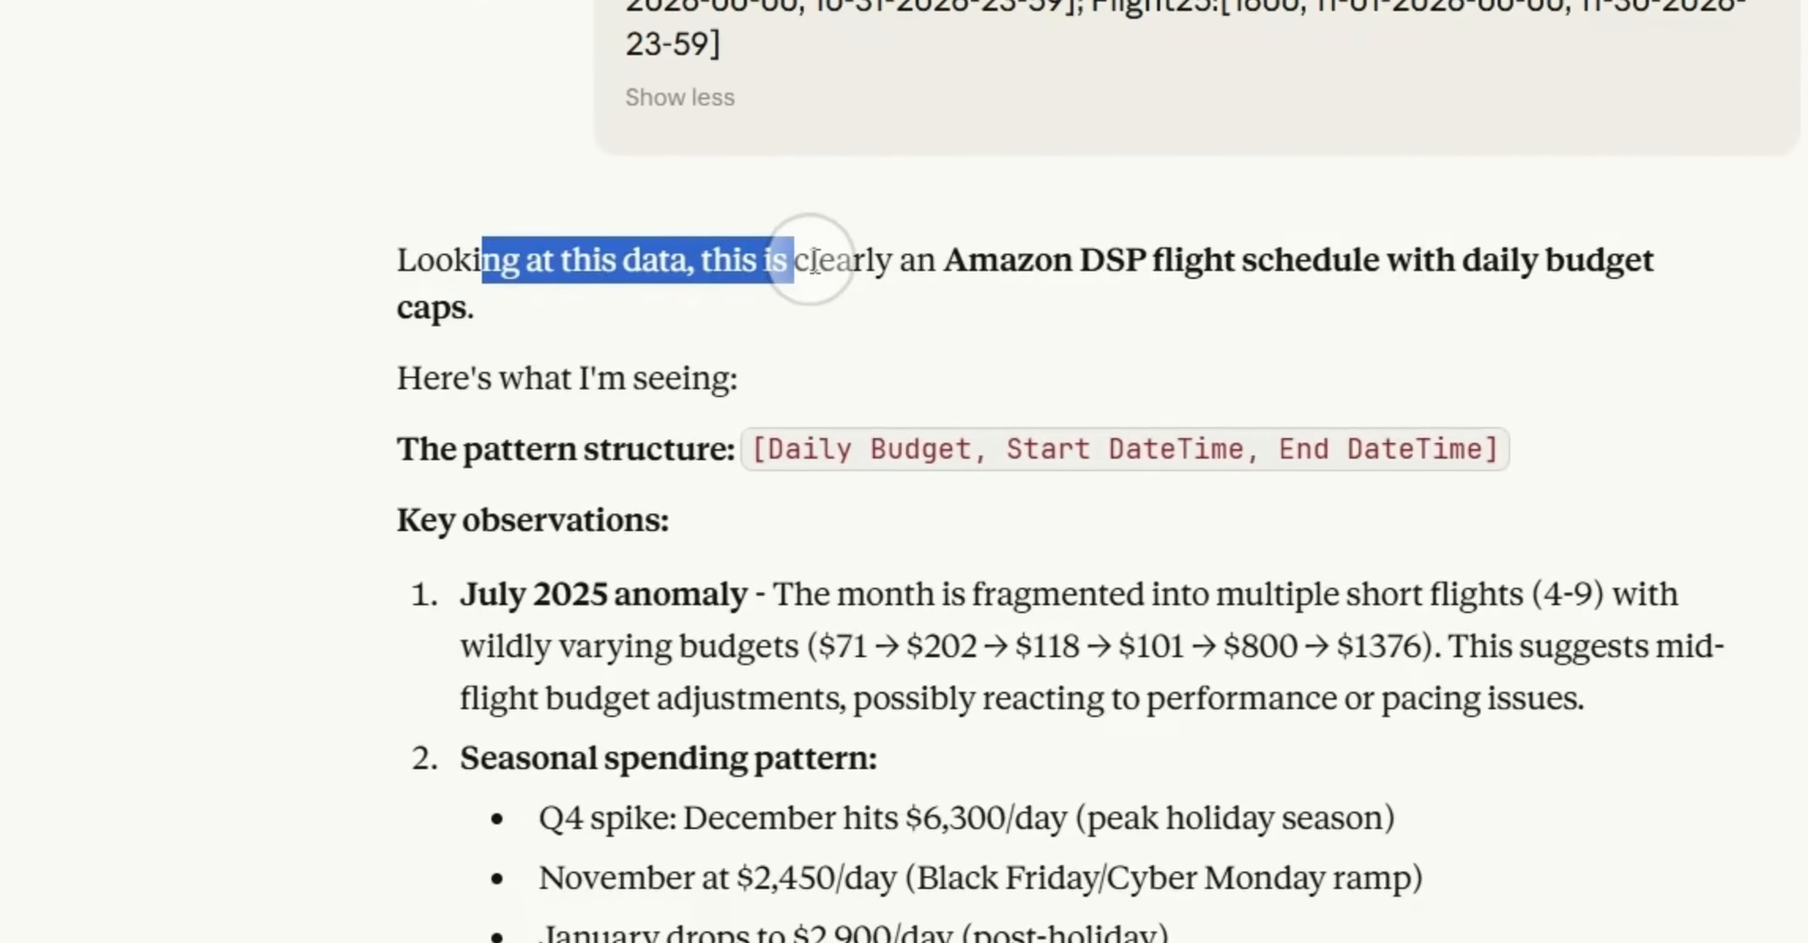
pyautogui.moveTo(810, 259); pyautogui.dragTo(1384, 259)
pyautogui.click(717, 314)
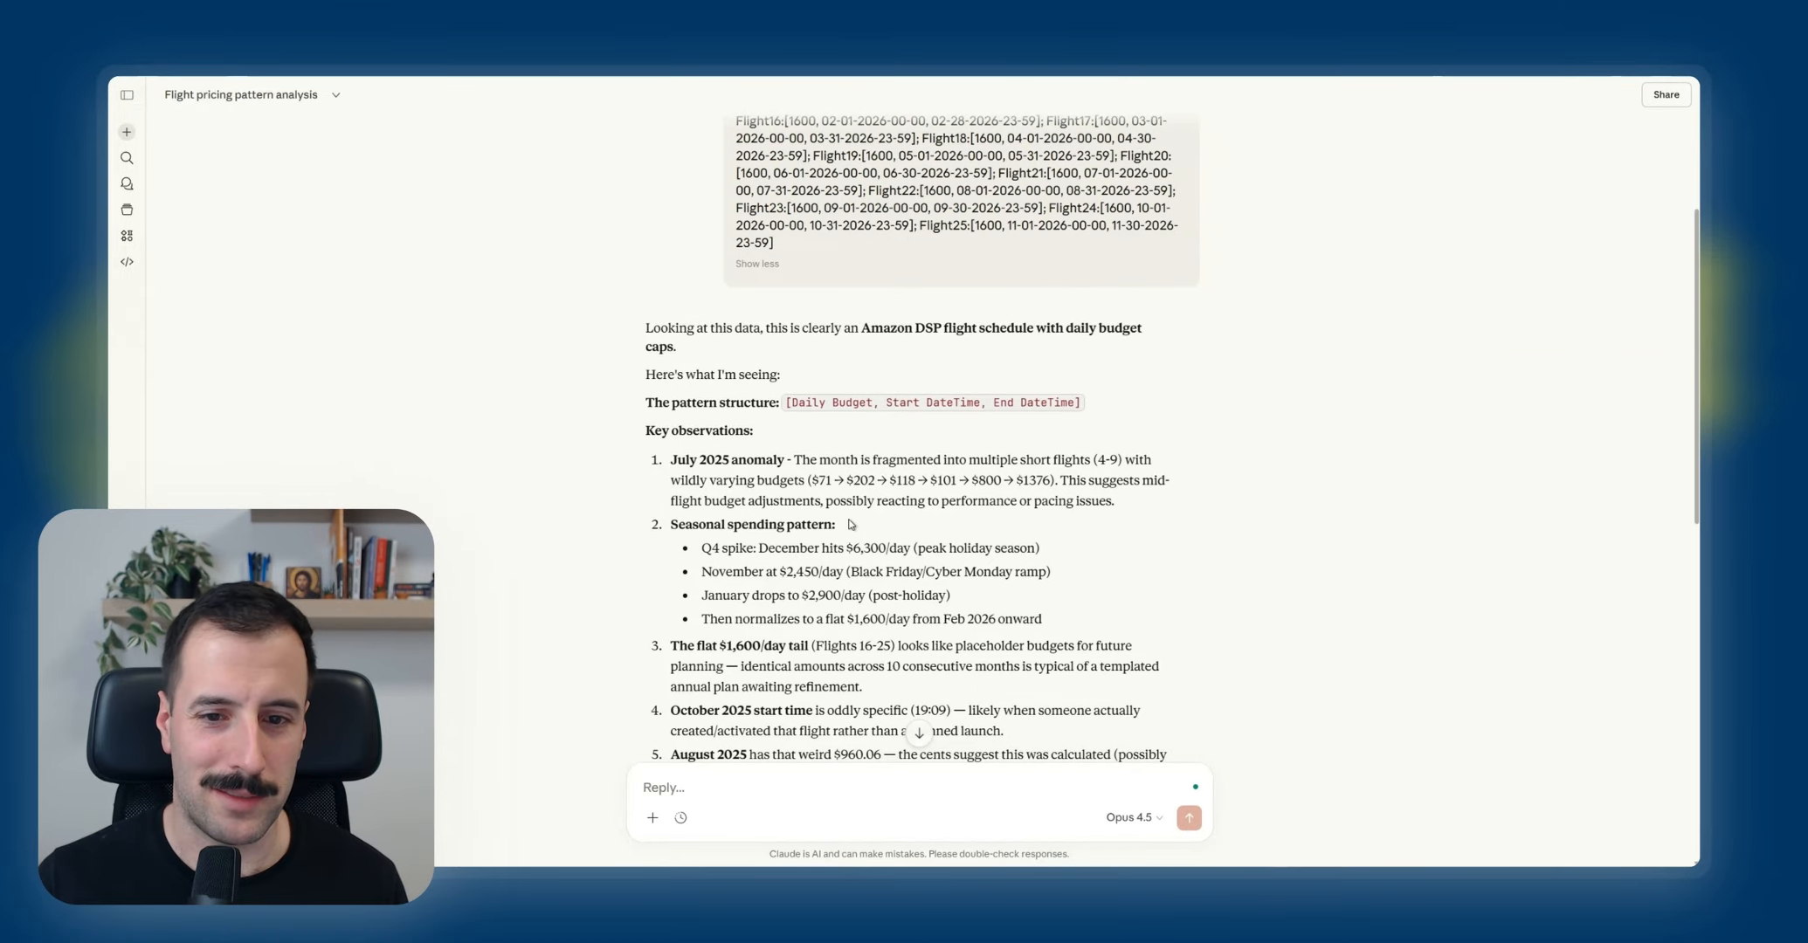
pyautogui.scroll(-2, 874, 358)
pyautogui.scroll(-3, 940, 408)
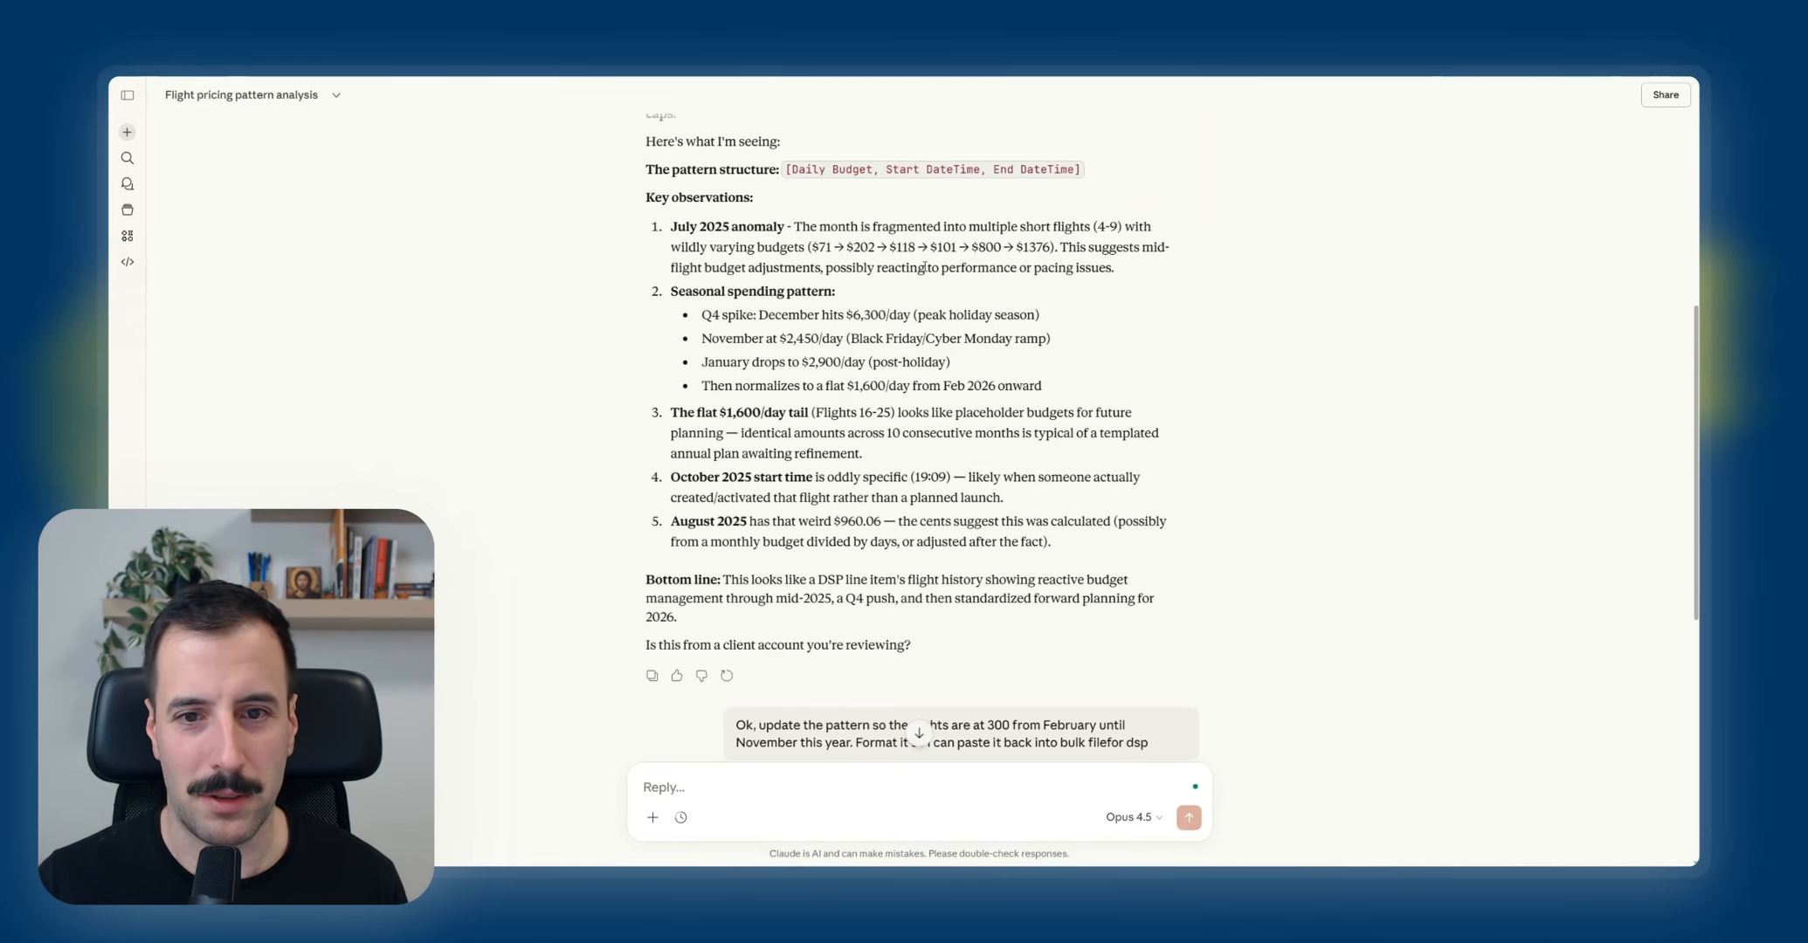
pyautogui.moveTo(738, 247); pyautogui.dragTo(1087, 496)
pyautogui.click(888, 428)
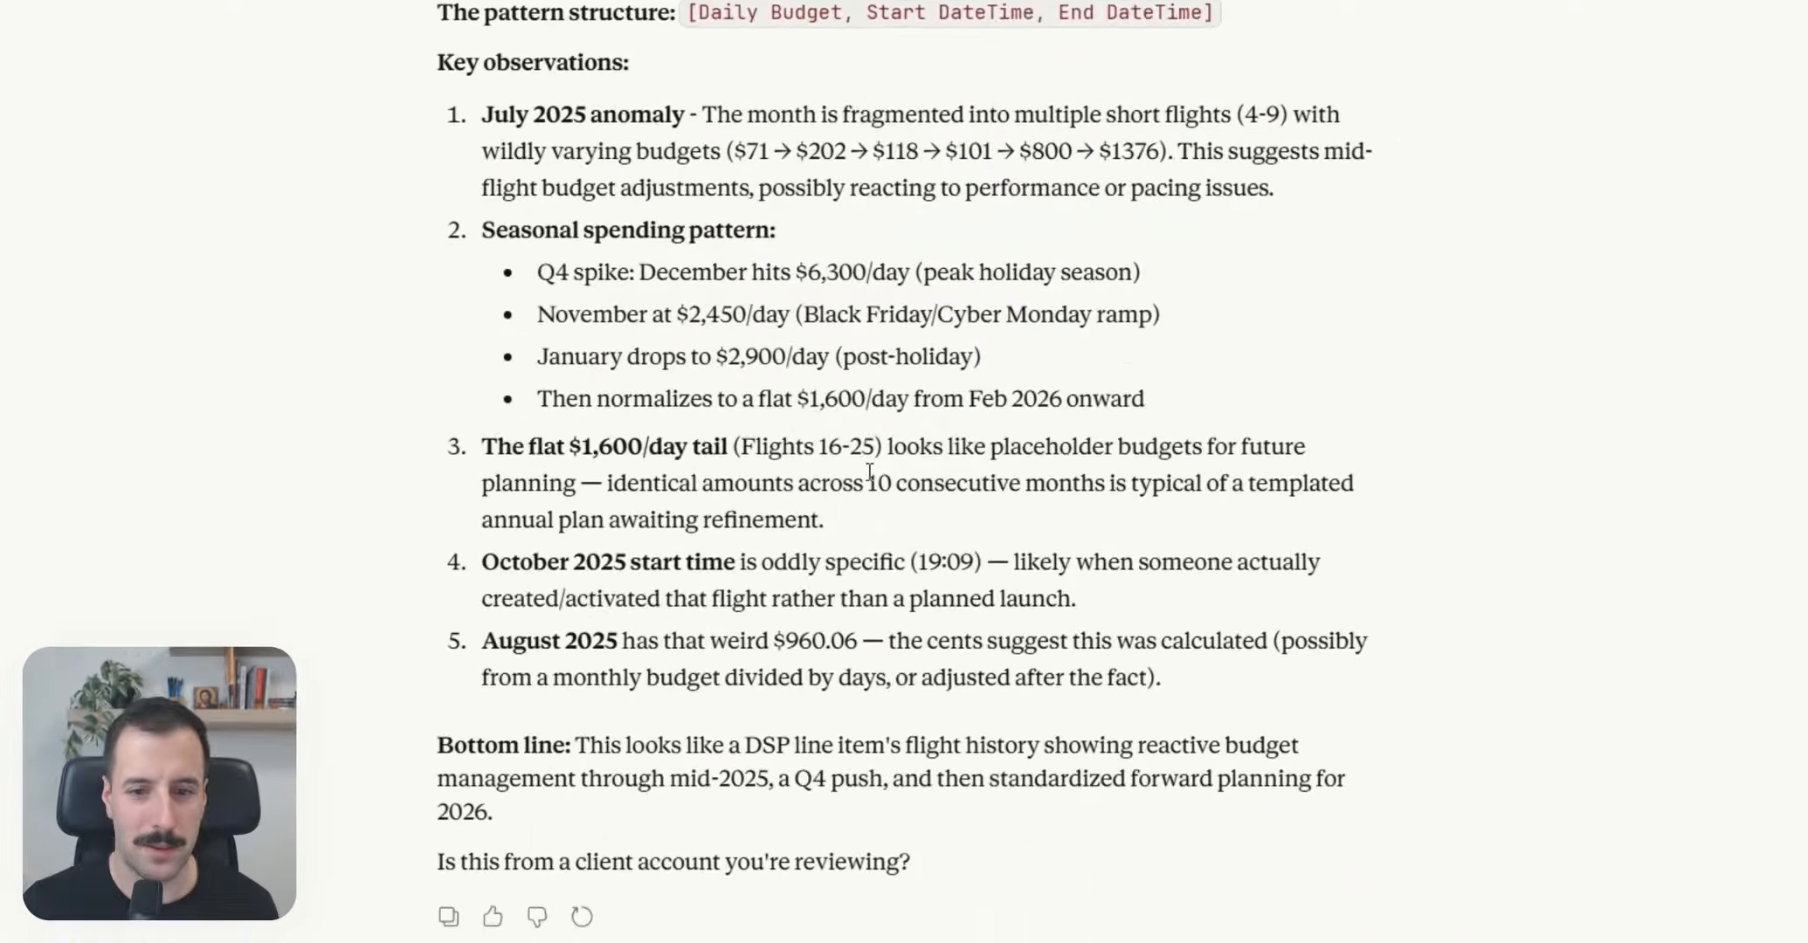
# Step: Read the follow-up prompt asking Claude to update the February to November flights and format them for the DSP bulk file
pyautogui.scroll(-5, 869, 473)
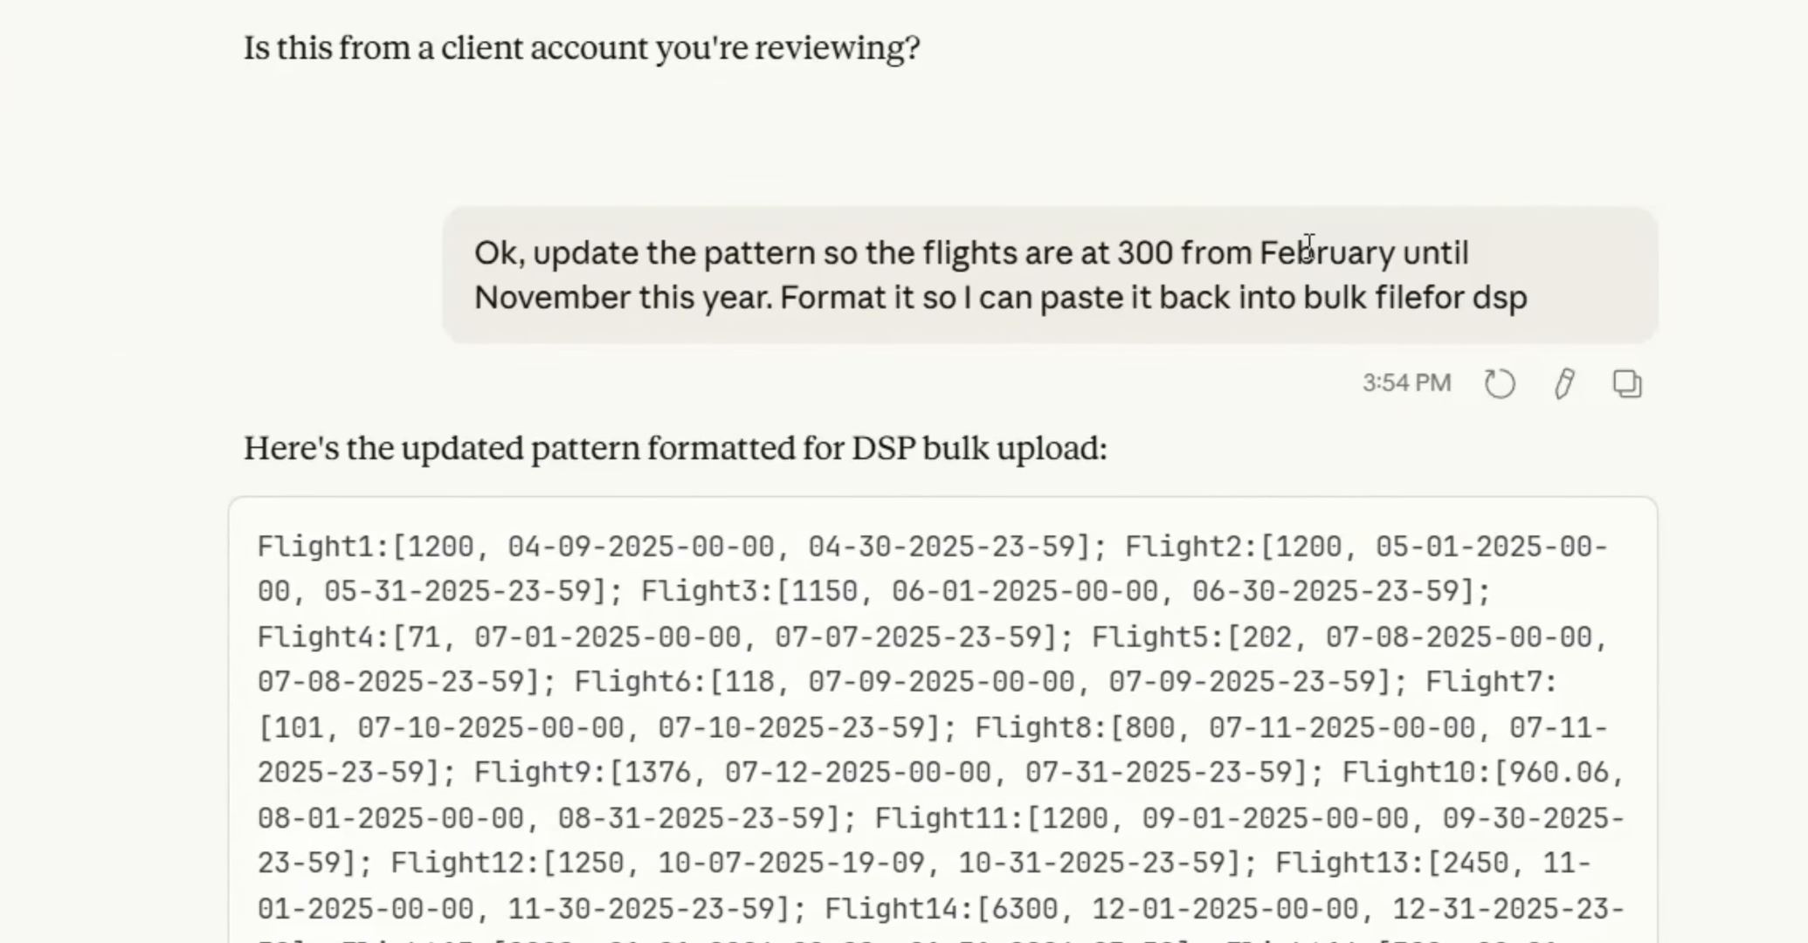
pyautogui.moveTo(878, 297); pyautogui.dragTo(1525, 297)
pyautogui.click(1209, 271)
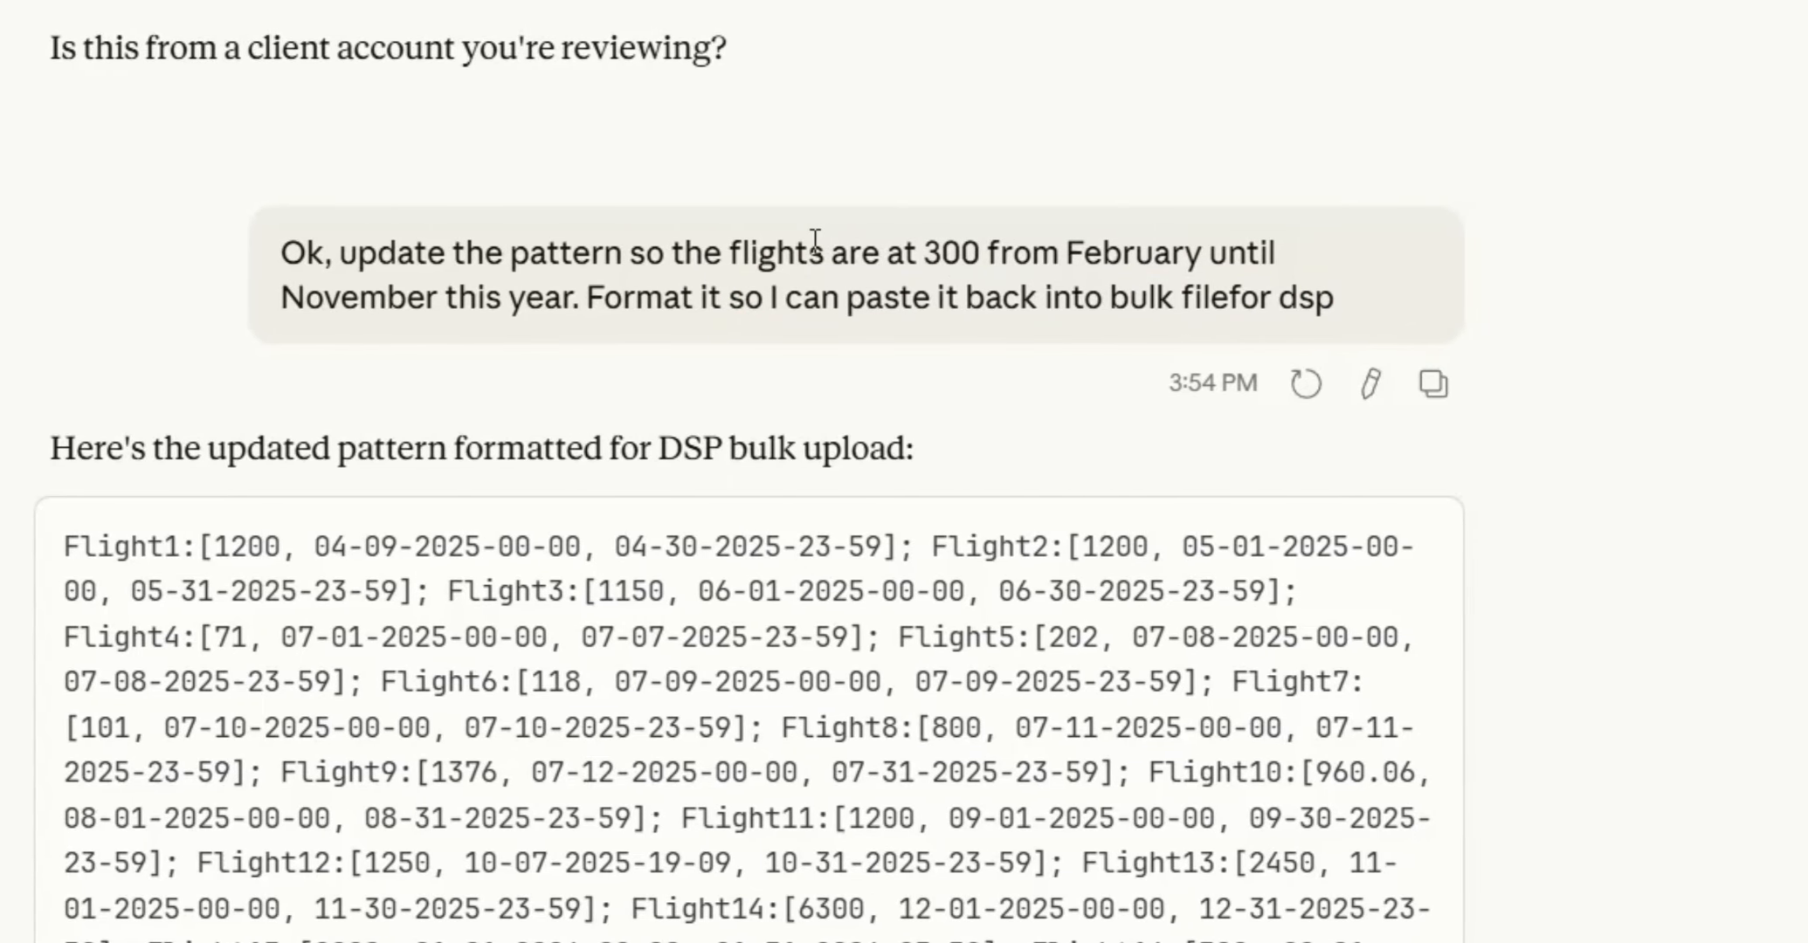
# Step: Check the budgets and dates in Claude's updated flight text, especially the Flight14, Flight15, Flight16 and Flight20 entries
pyautogui.scroll(-3, 817, 227)
pyautogui.scroll(-3, 466, 393)
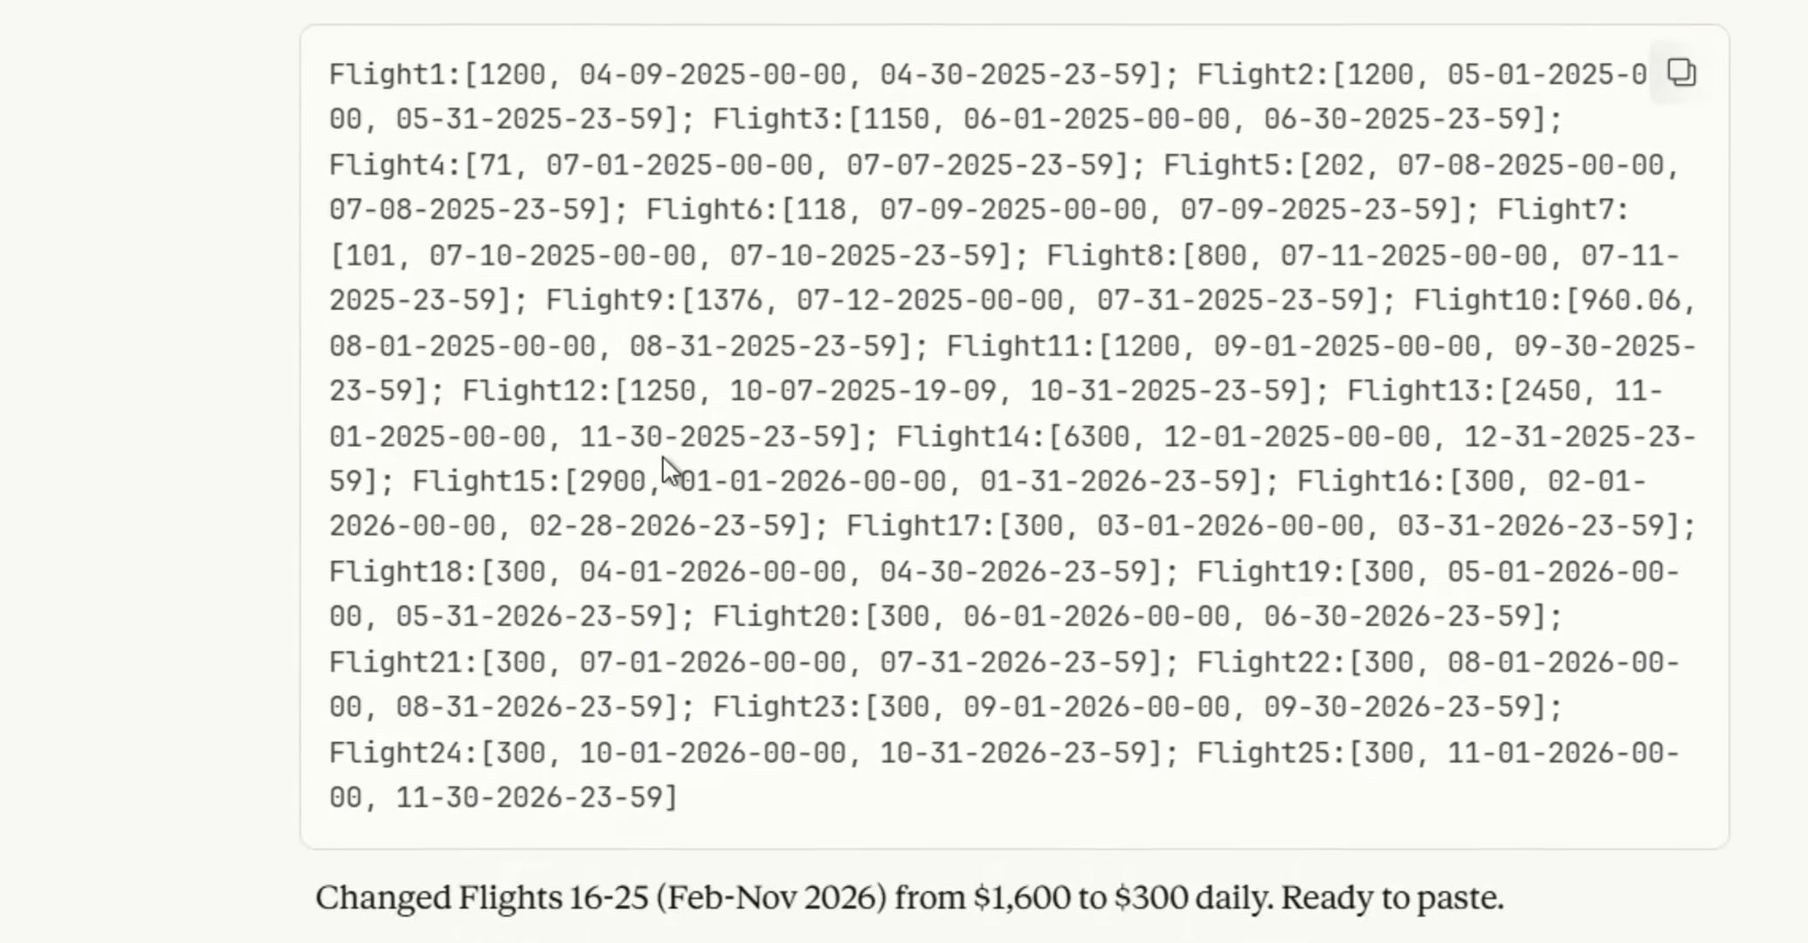
pyautogui.click(1739, 347)
pyautogui.click(286, 454)
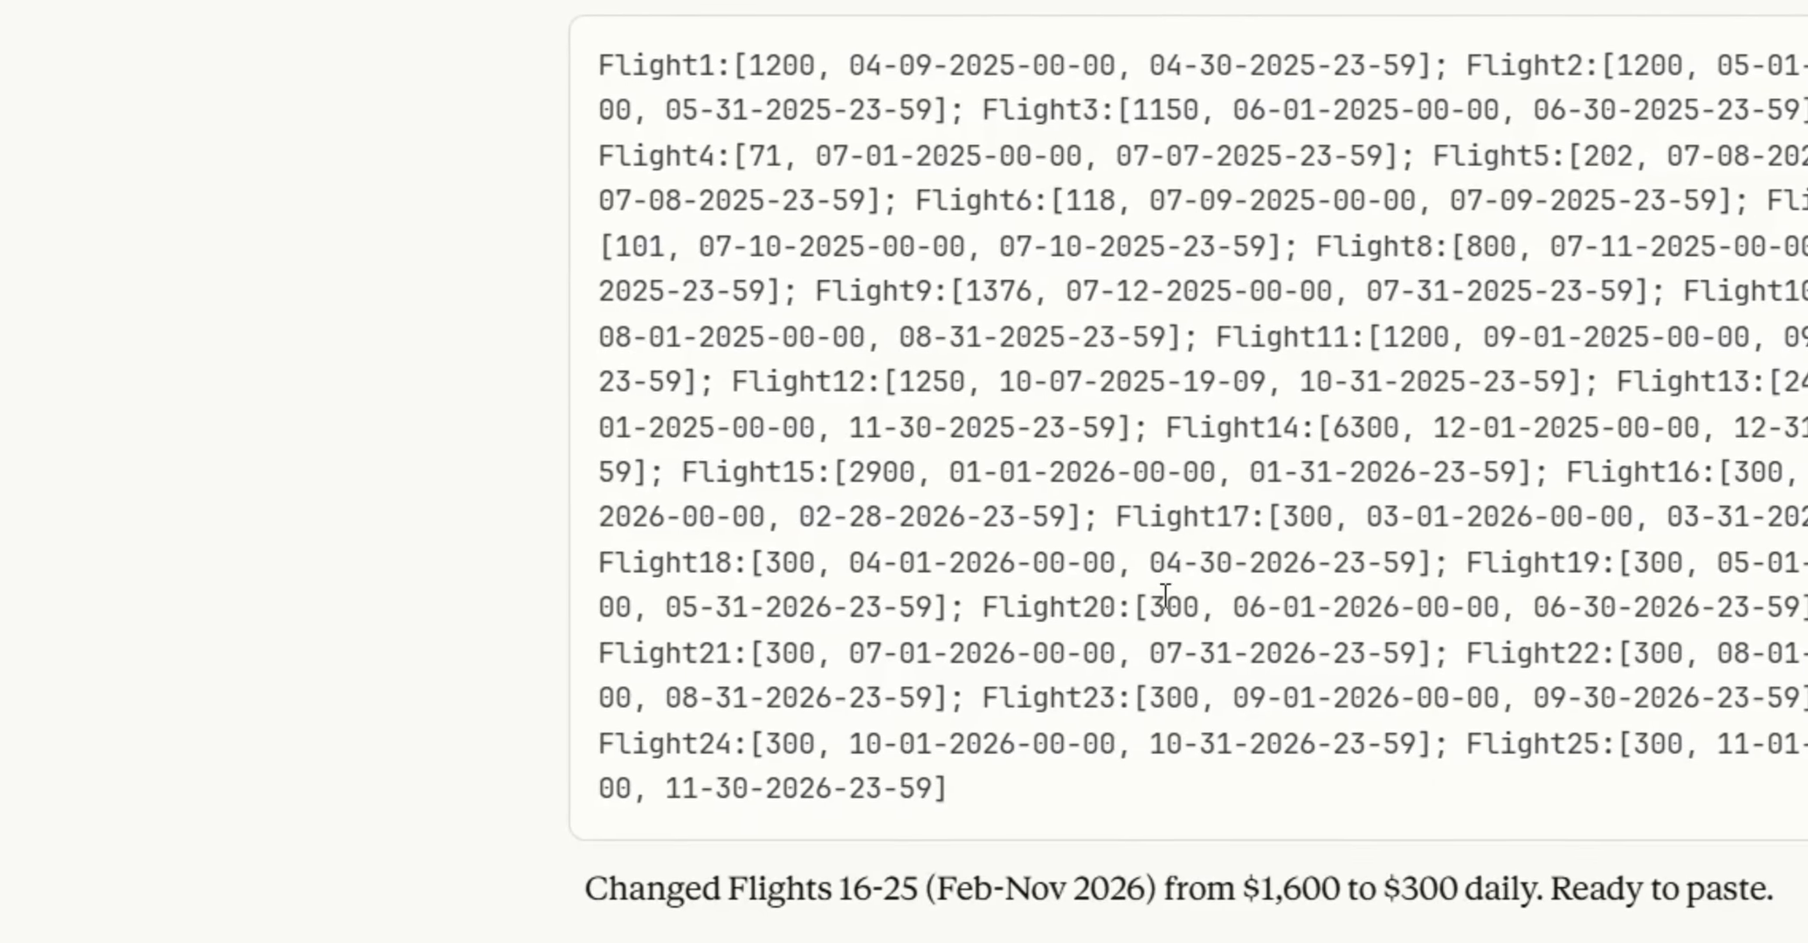
pyautogui.moveTo(1136, 605); pyautogui.dragTo(1210, 616)
pyautogui.click(1130, 652)
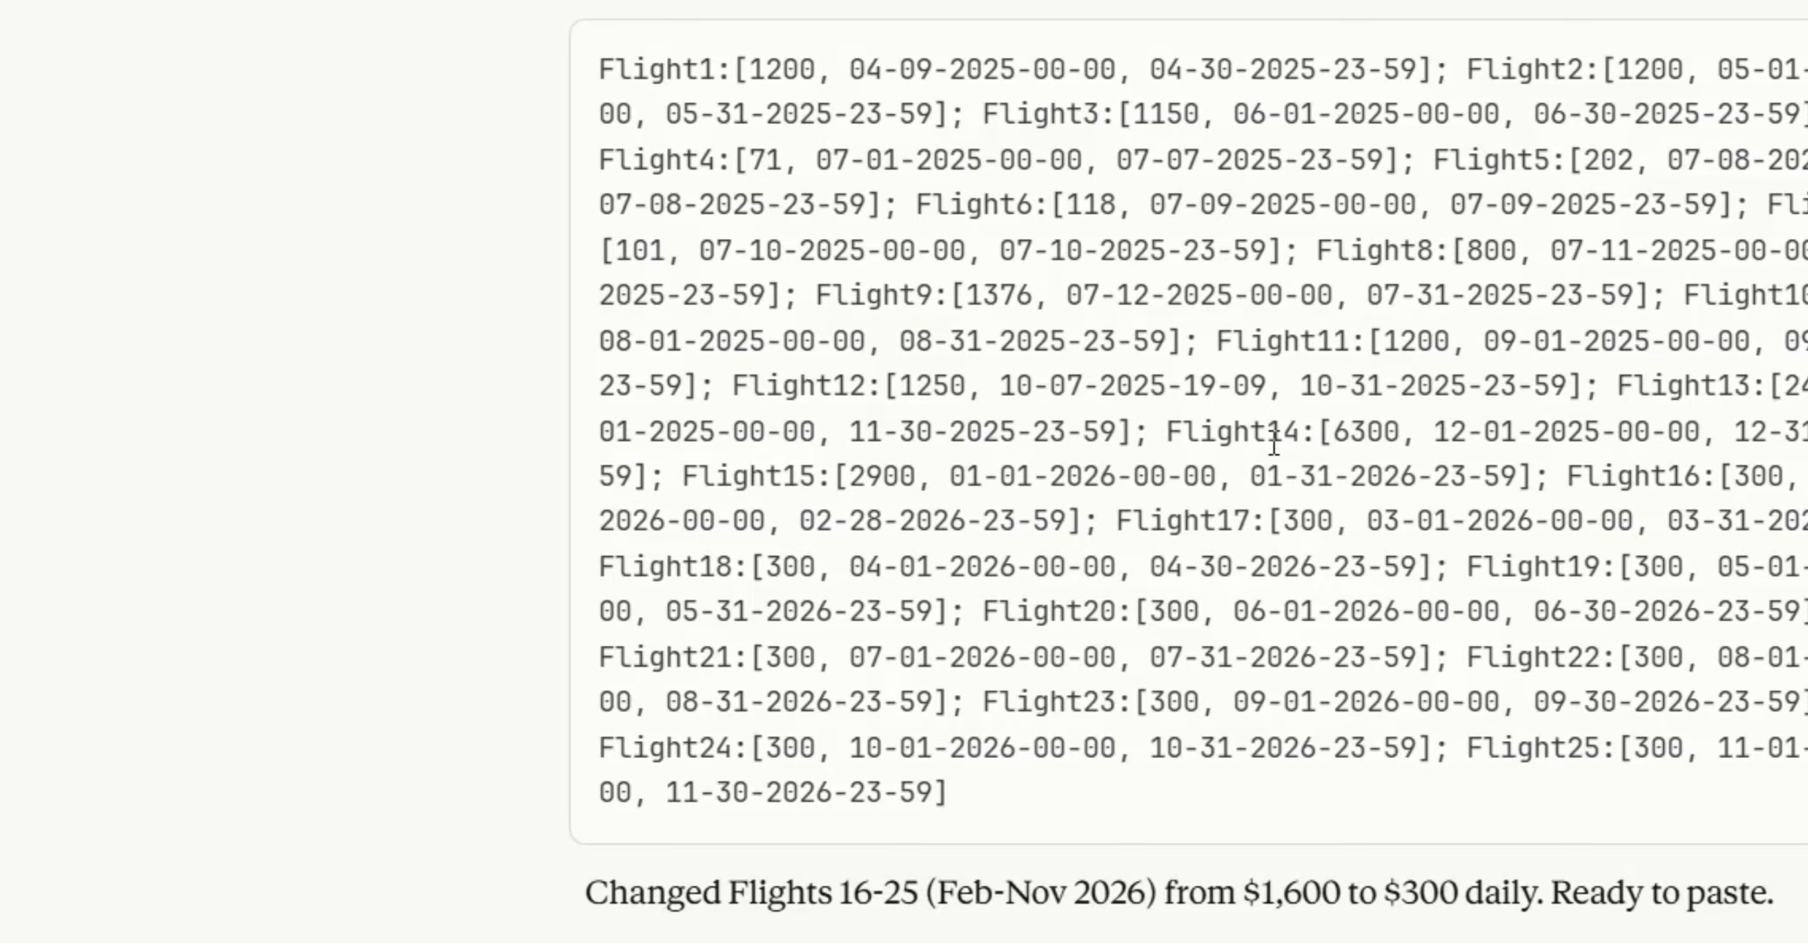
pyautogui.moveTo(1451, 435); pyautogui.dragTo(1604, 434)
pyautogui.click(1605, 434)
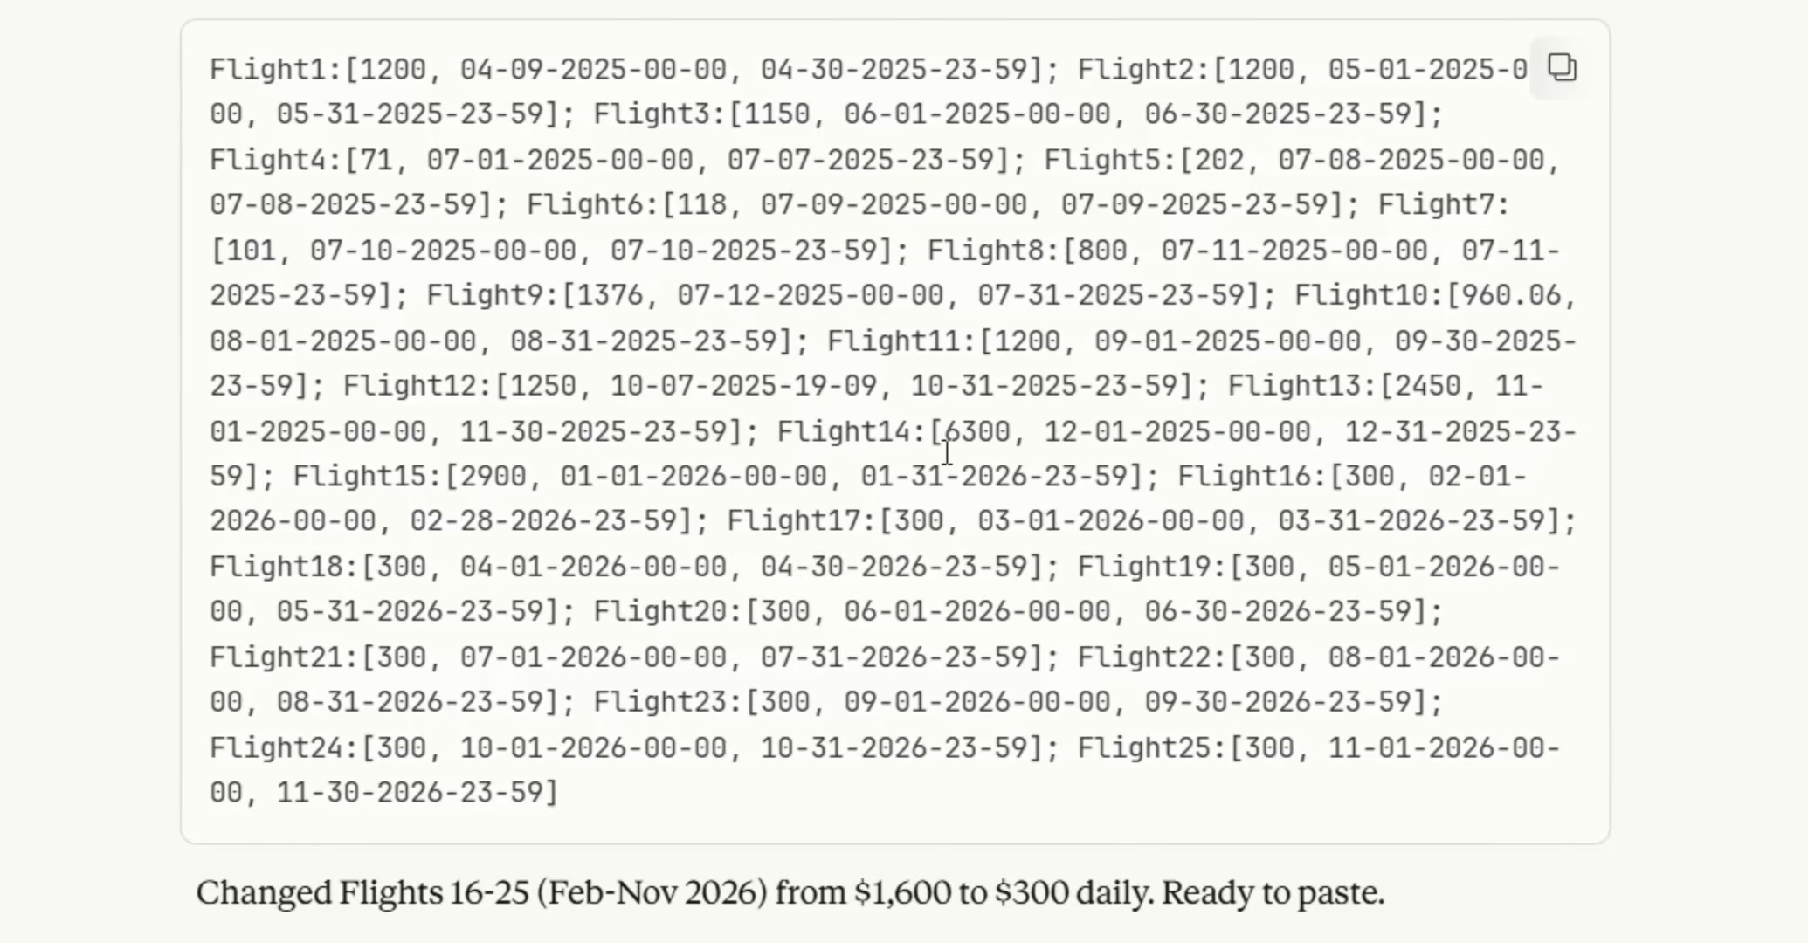
pyautogui.moveTo(545, 476); pyautogui.dragTo(1028, 476)
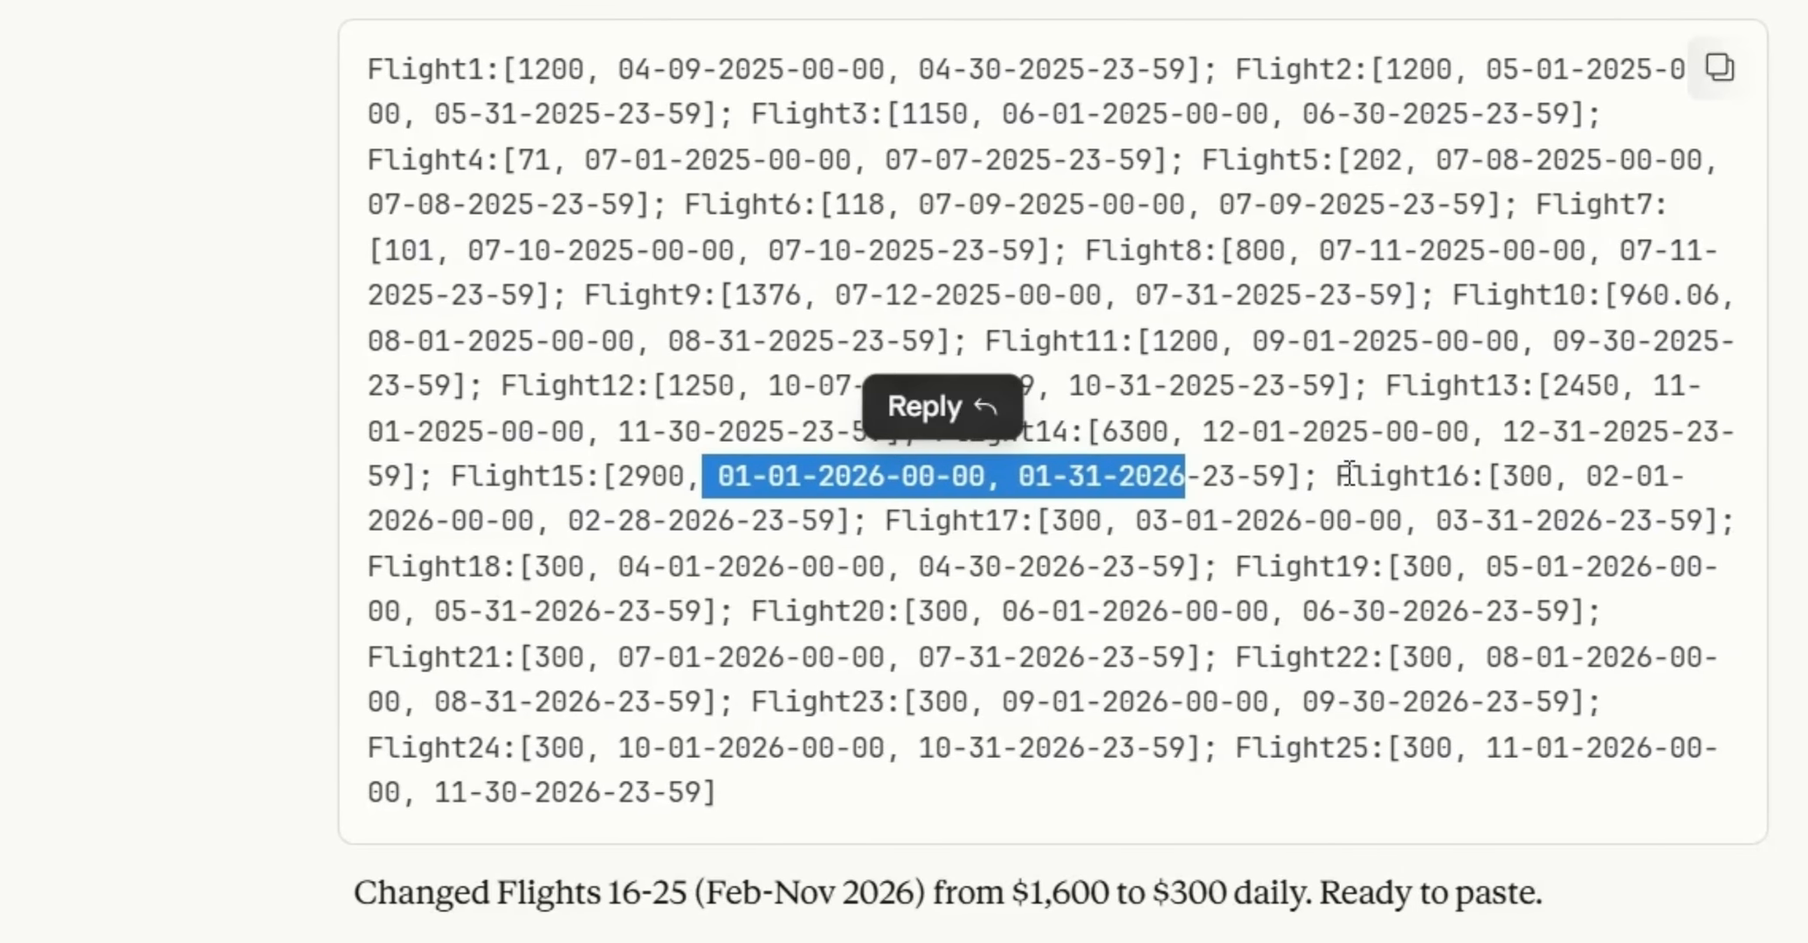
pyautogui.moveTo(1338, 477); pyautogui.dragTo(1559, 476)
pyautogui.click(1518, 489)
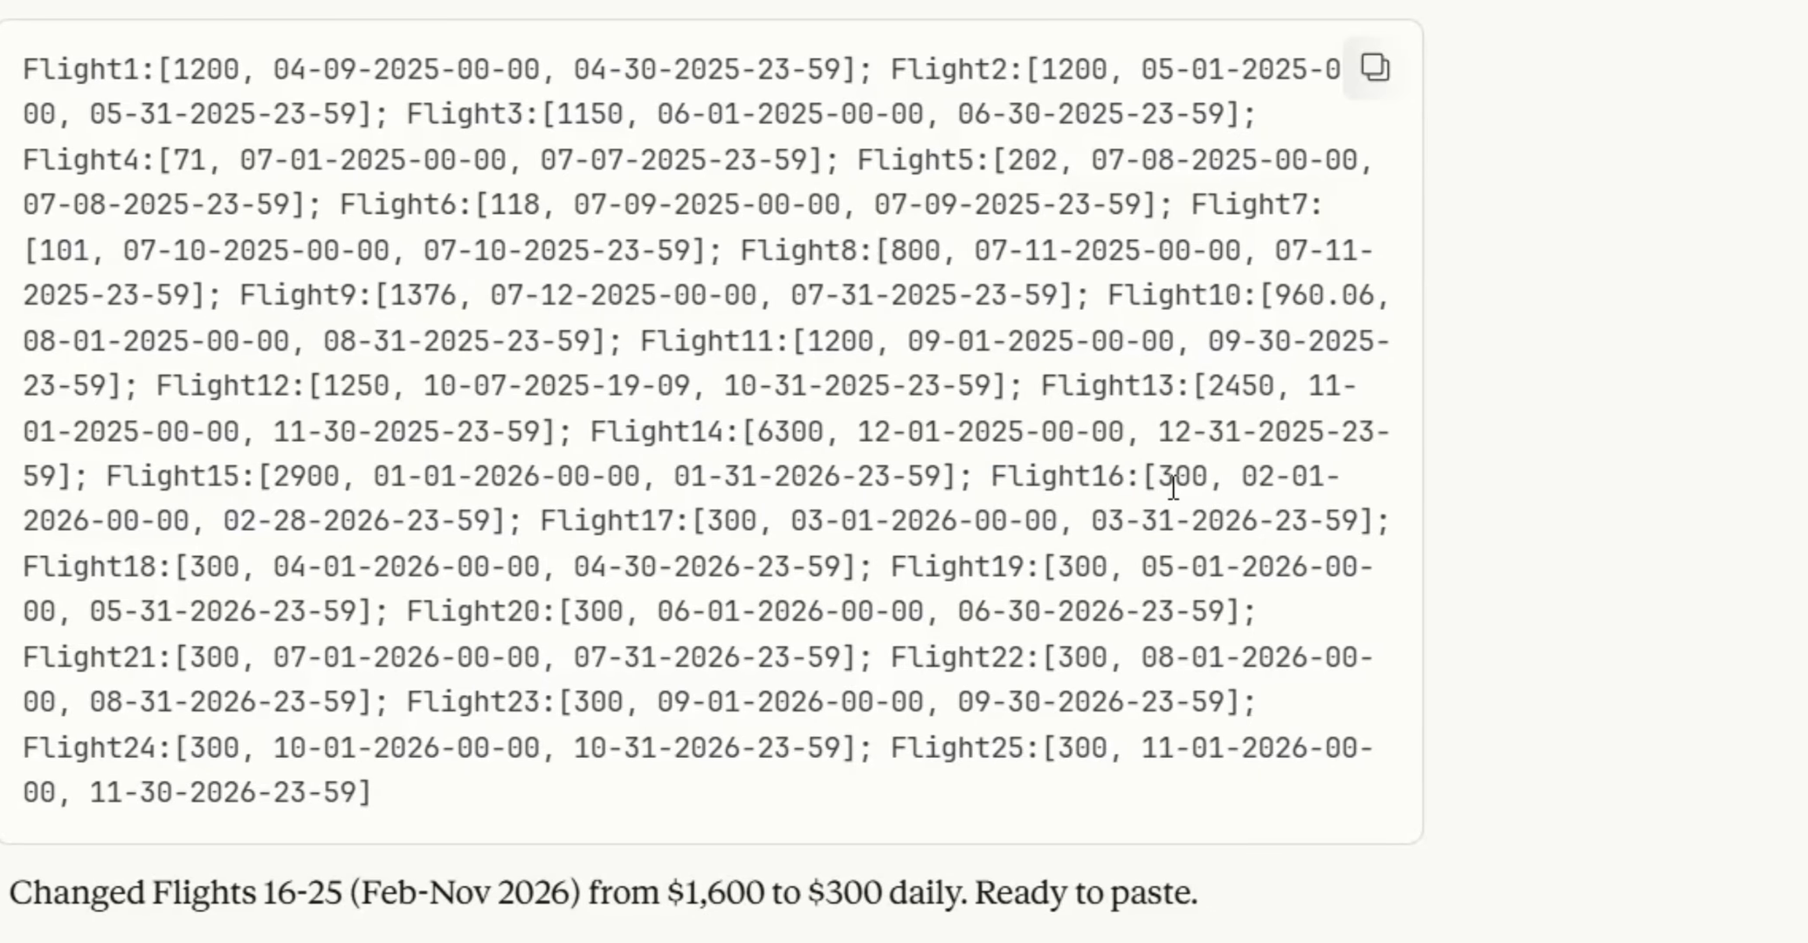
pyautogui.moveTo(1159, 476); pyautogui.dragTo(1224, 476)
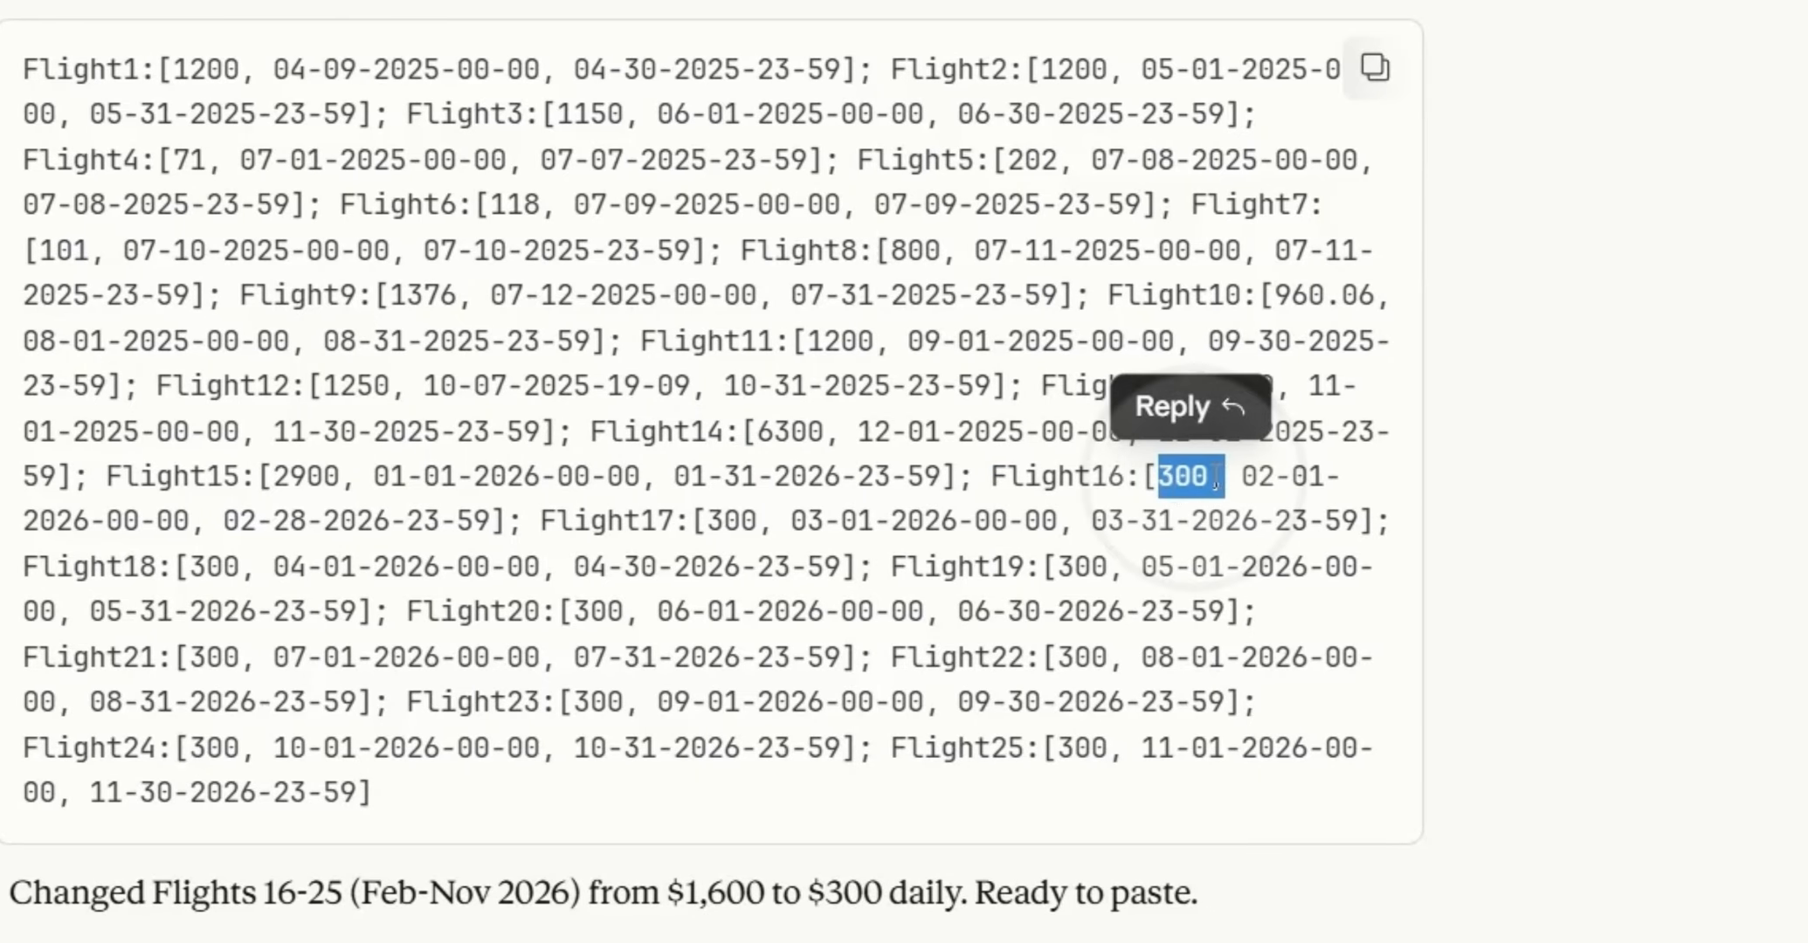
pyautogui.click(402, 785)
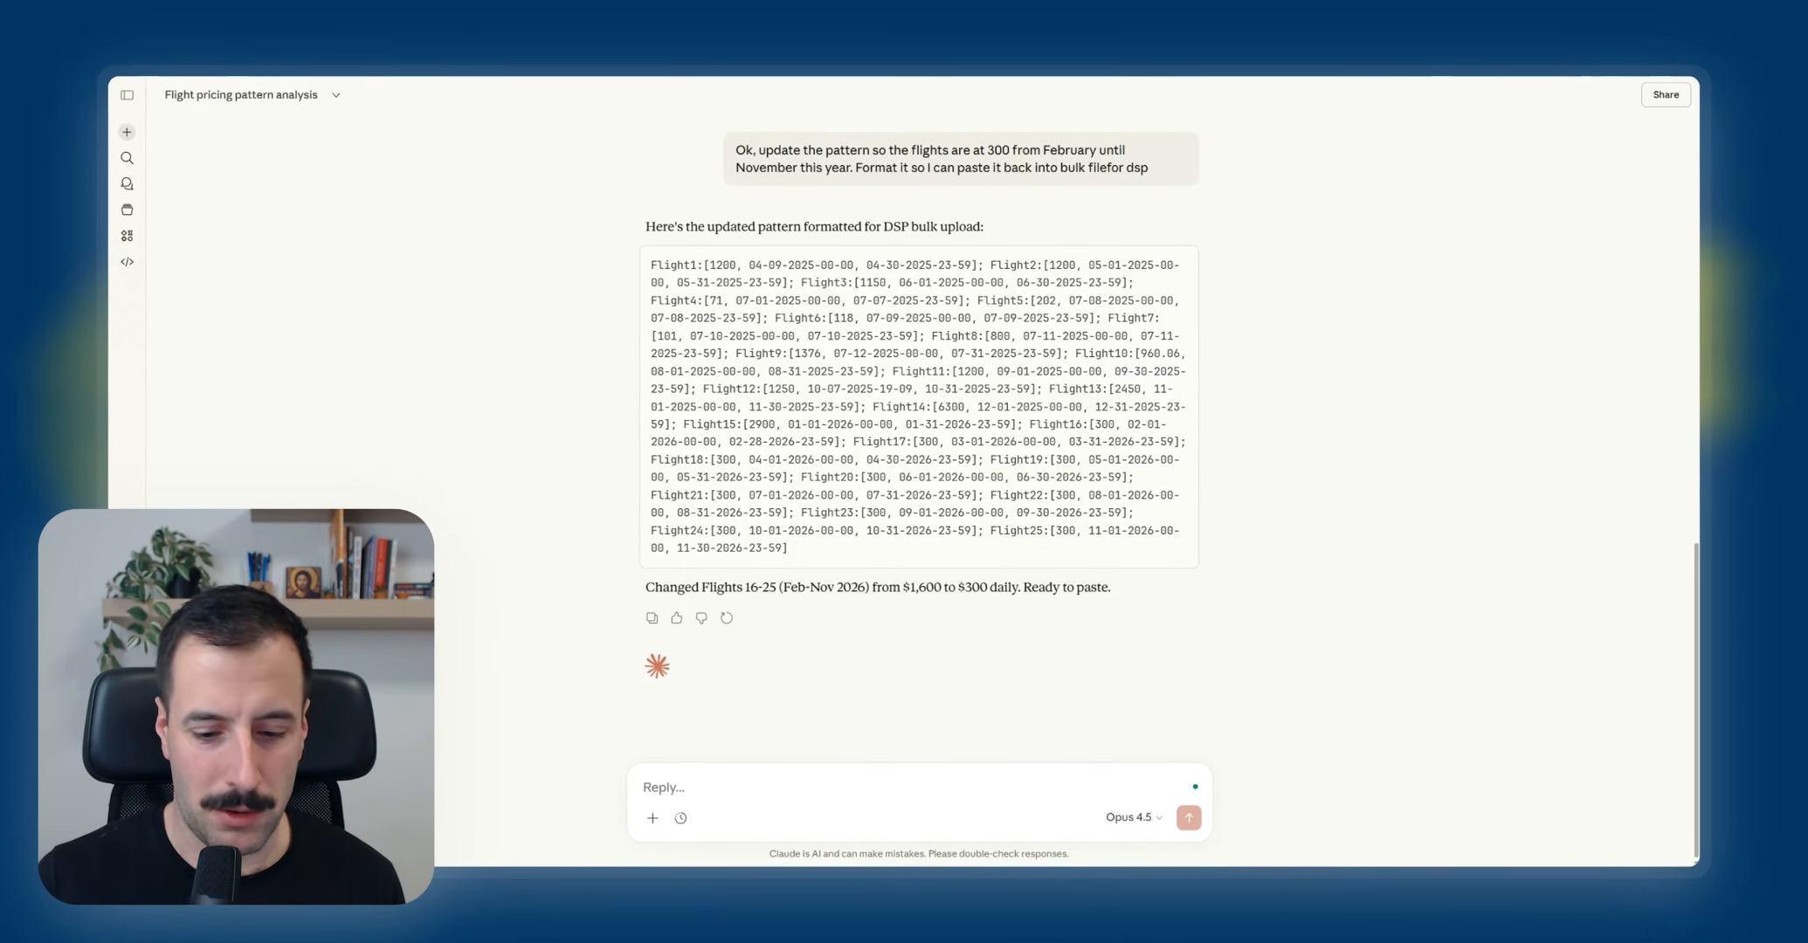
# Step: Switch back to the Excel workbook and look over Order 2's frequency cap and flight budget cells
pyautogui.hotkey('alt', 'Tab')
pyautogui.click(945, 469)
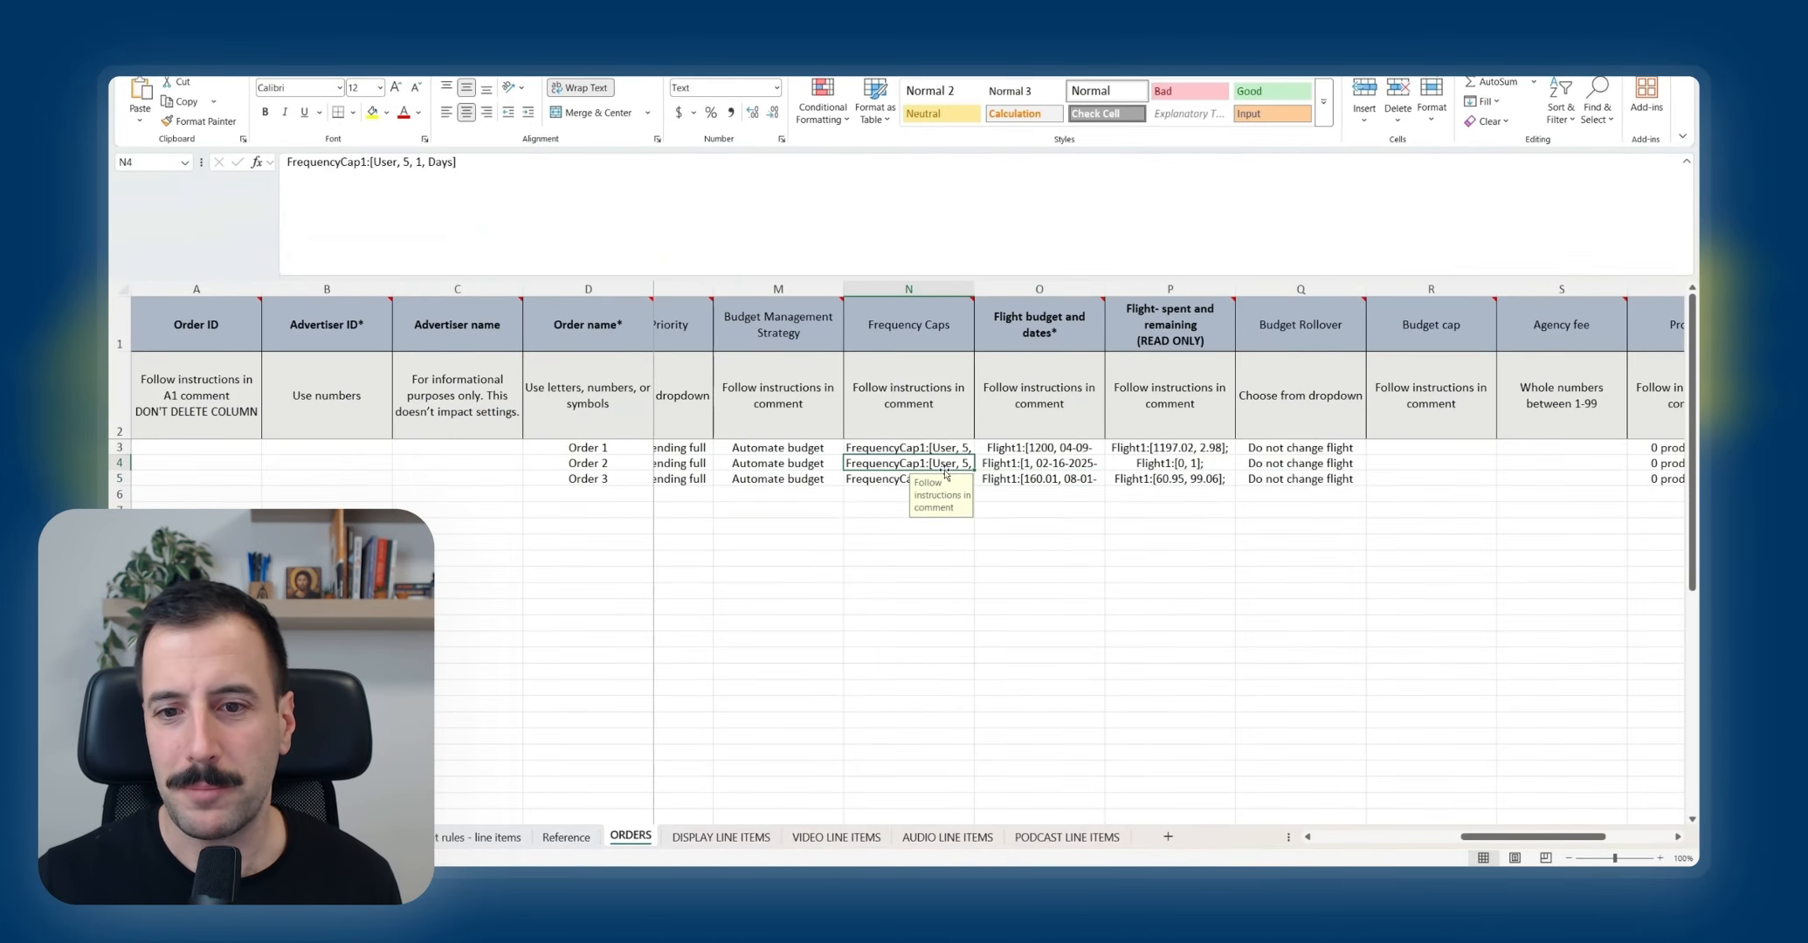
pyautogui.click(1032, 463)
pyautogui.click(960, 495)
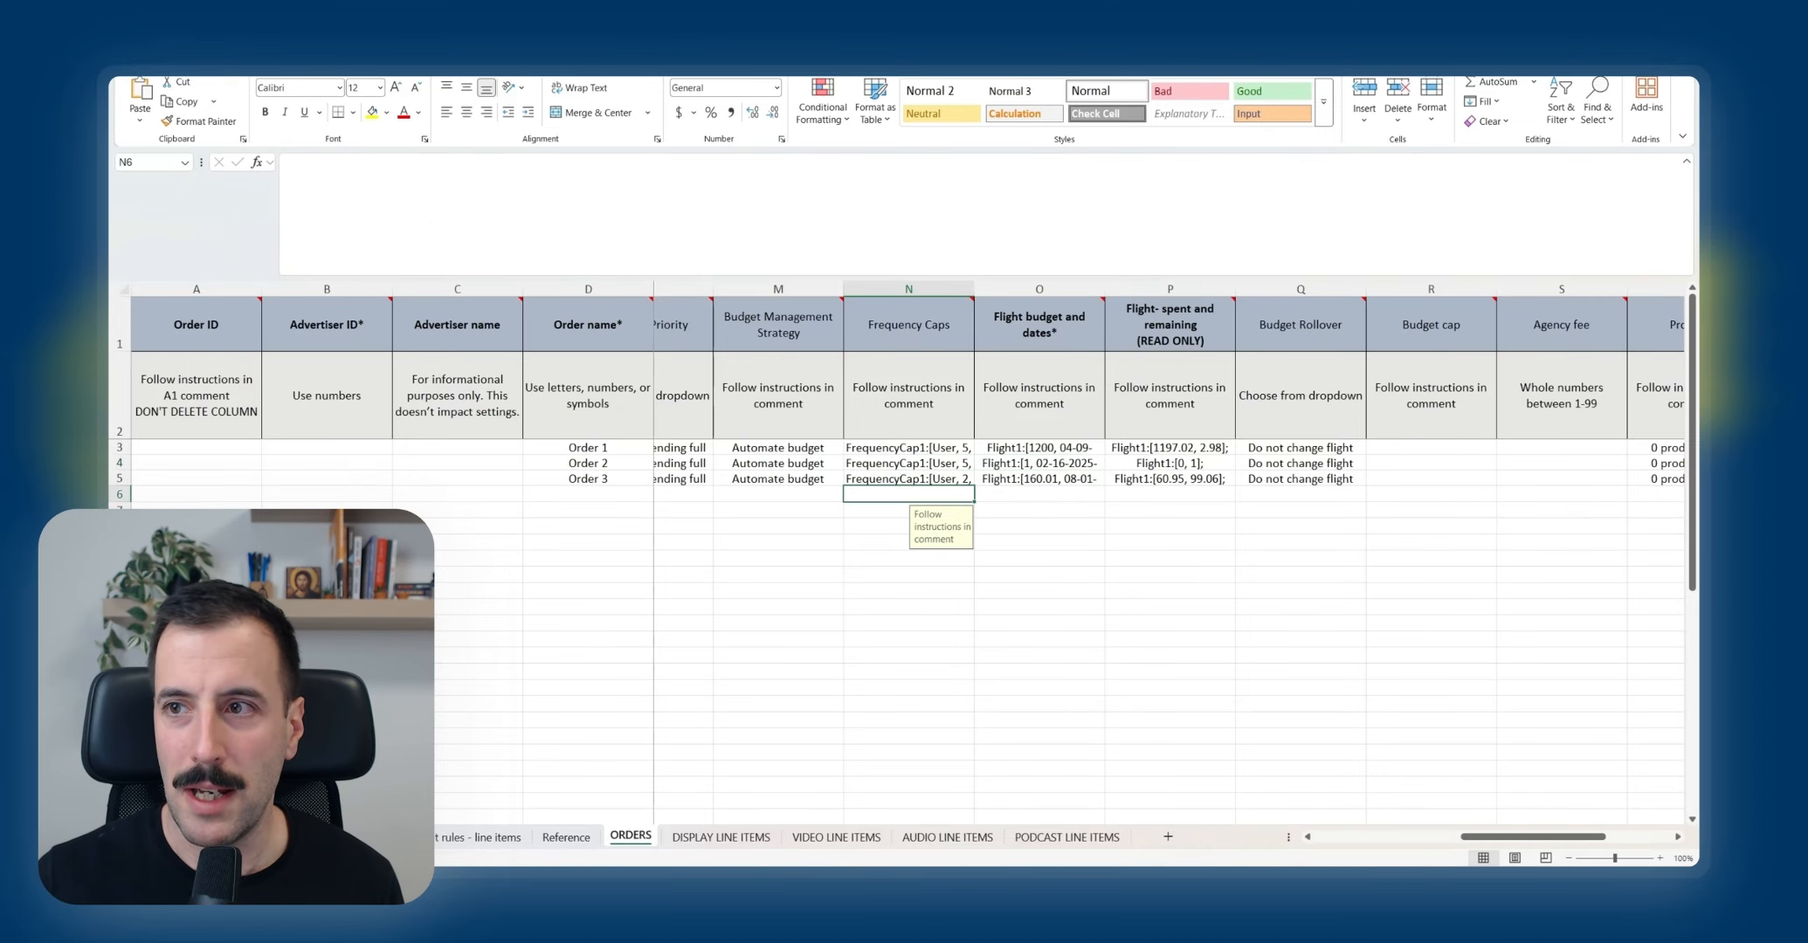
# Step: Switch to Amazon Ads and view the upload dialog for order settings, closing it without choosing a file
pyautogui.hotkey('alt', 'Tab')
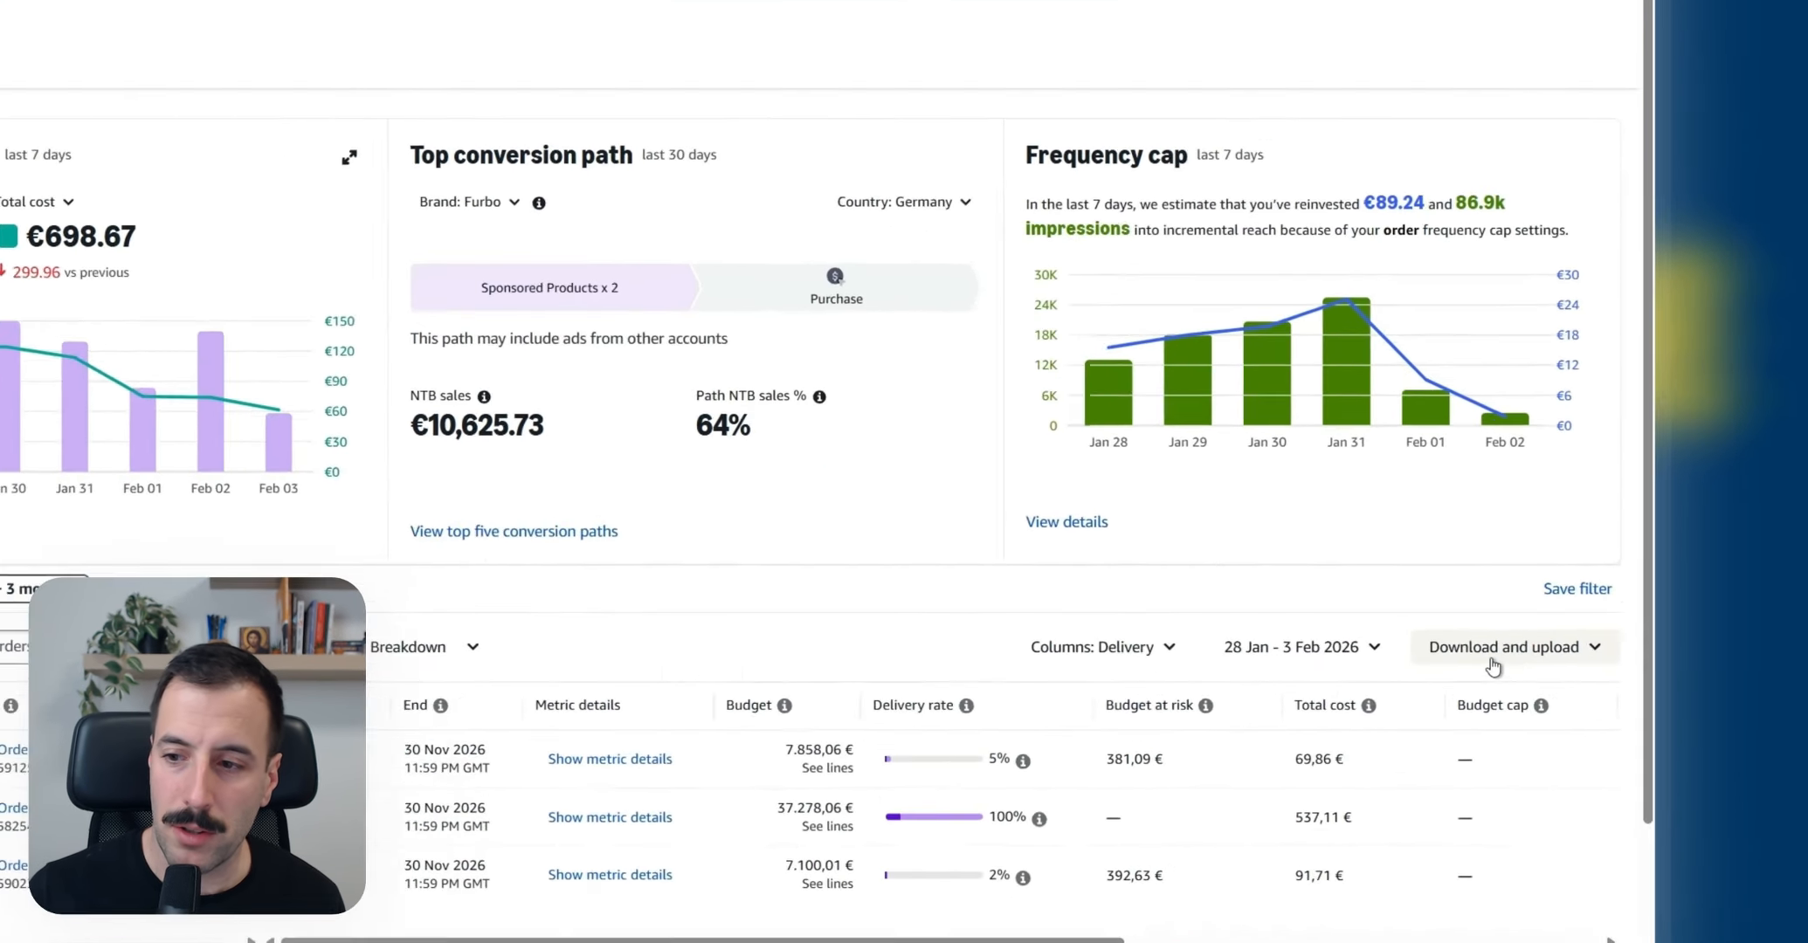
pyautogui.click(1594, 637)
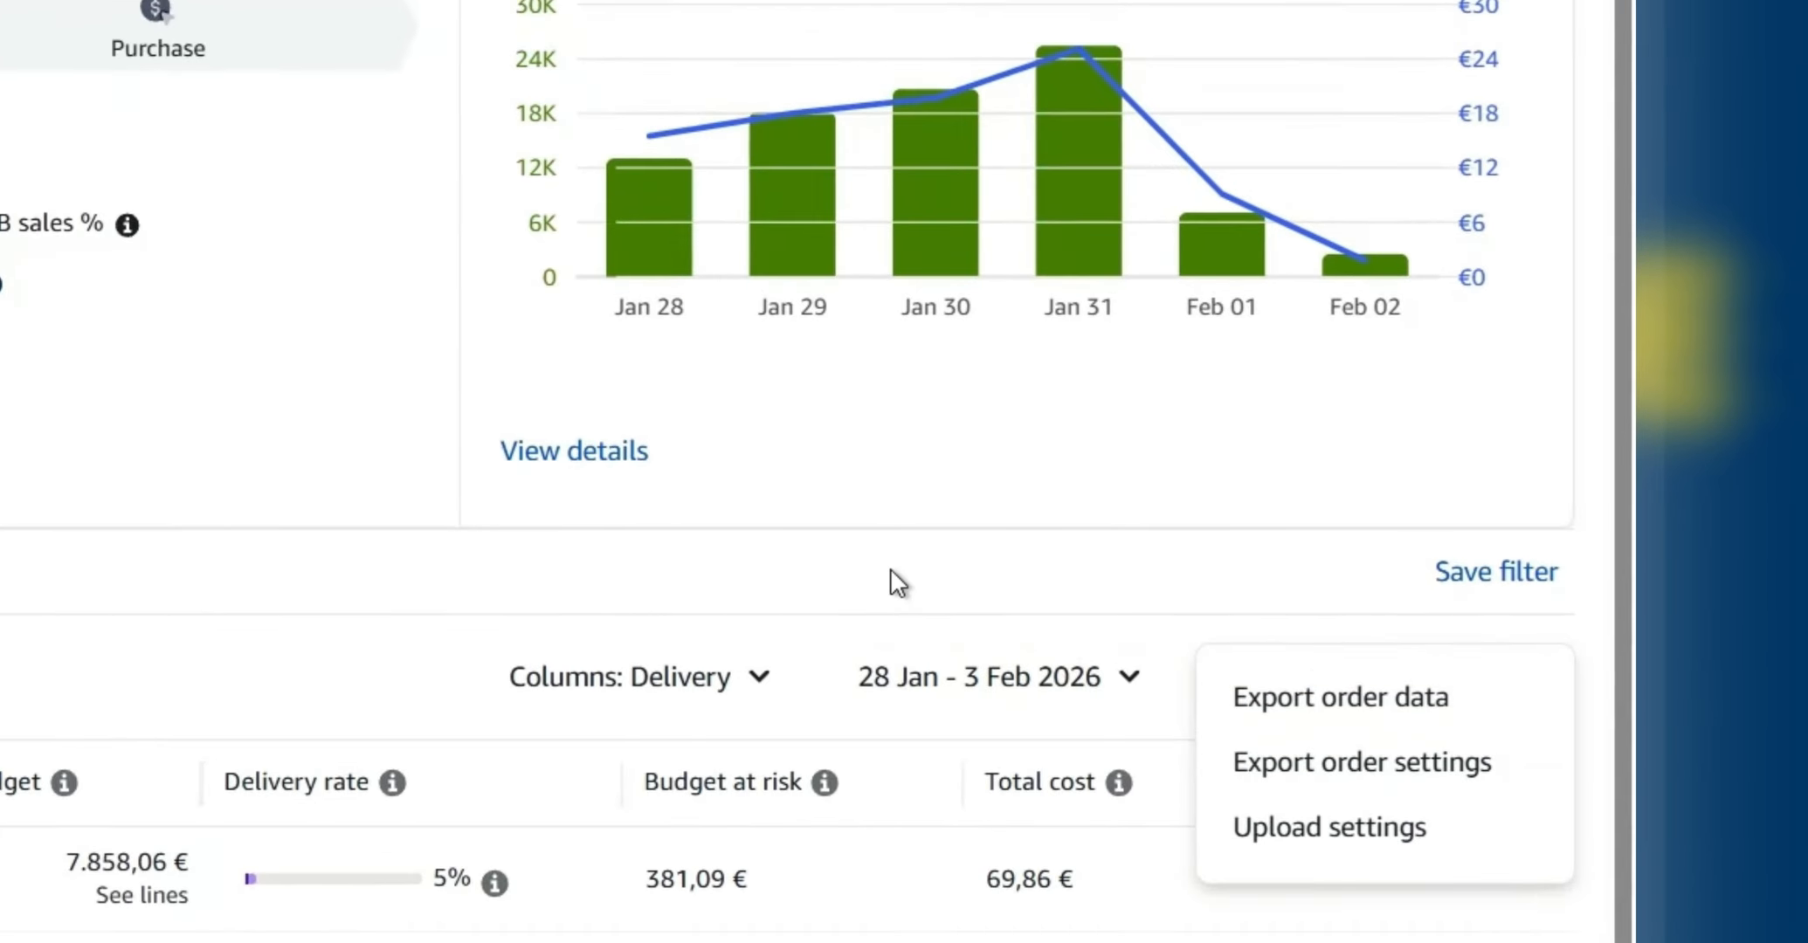
pyautogui.click(1236, 741)
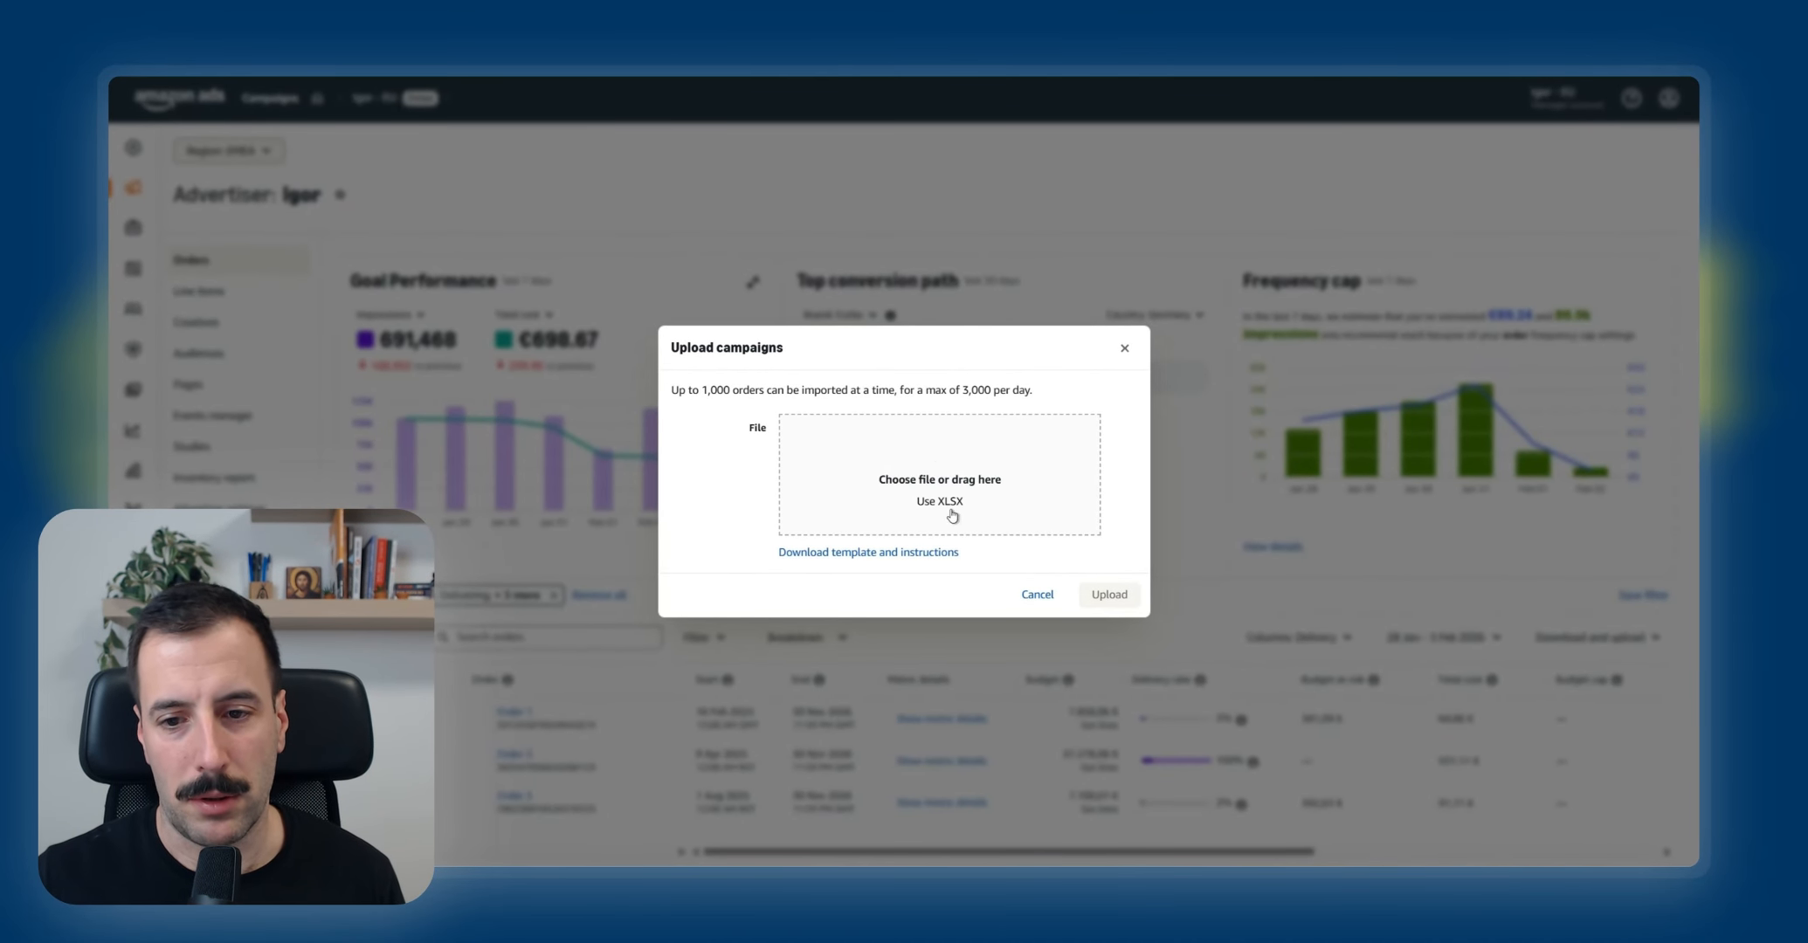
pyautogui.click(1126, 349)
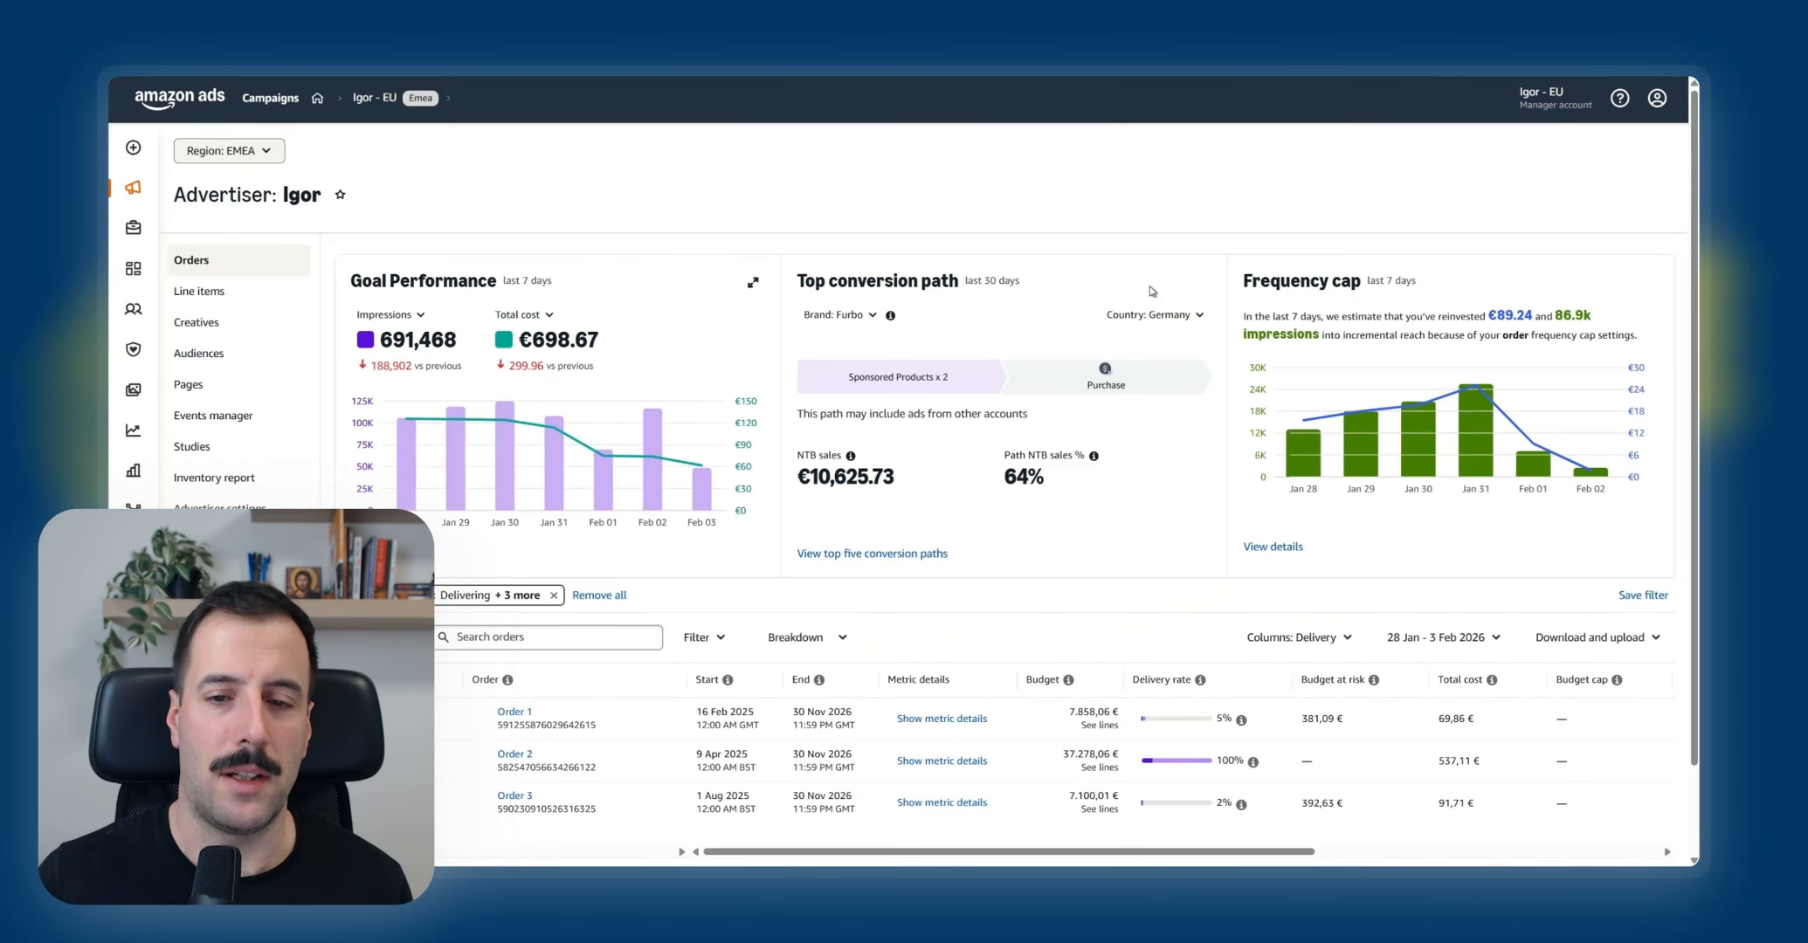